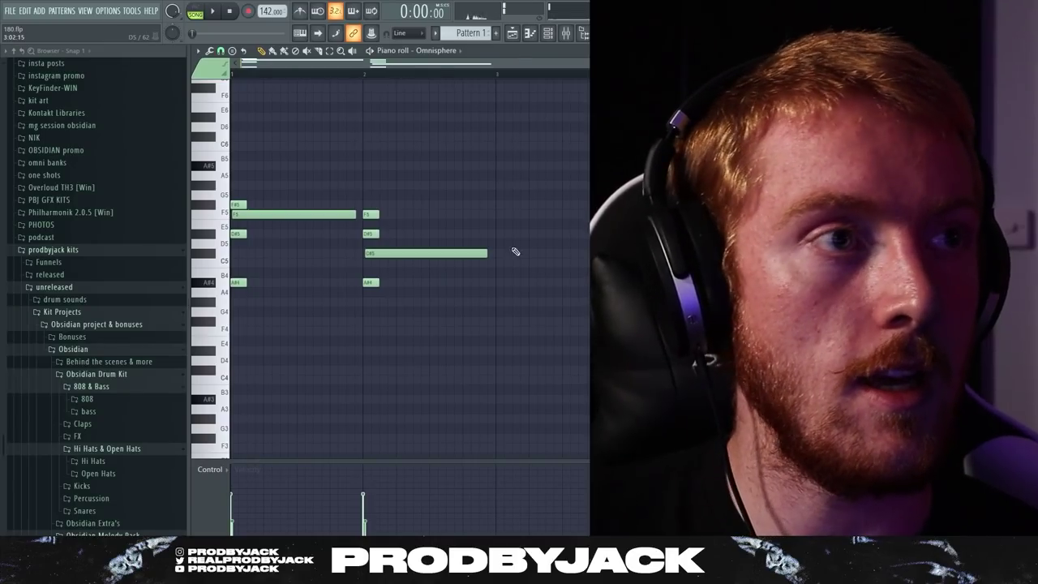
Step: Duplicate the two-bar Omnisphere chord progression into bars 3 and 4 of the piano roll
key("ctrl+b")
scroll(432, 214, "down", 1)
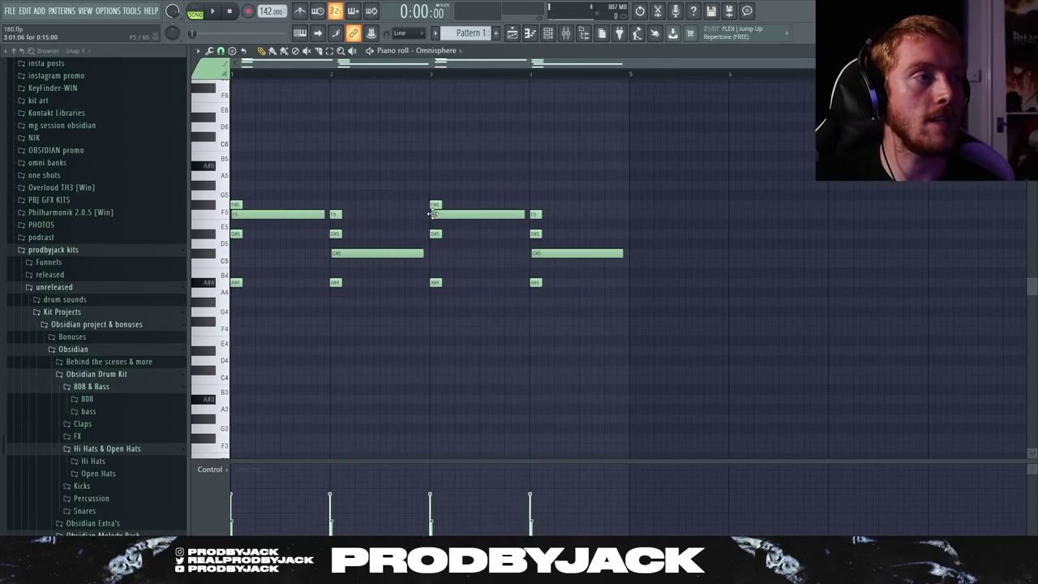
Step: Load HalfTime into the first effect slot of mixer Insert 1 and play back the melody with it
key("F9")
left_click(912, 198)
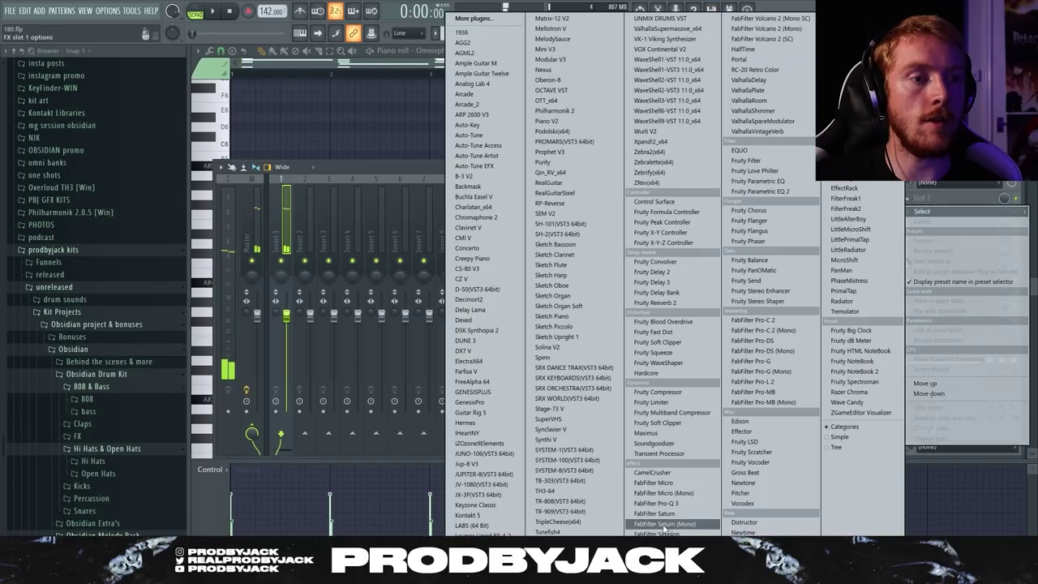
left_click(764, 53)
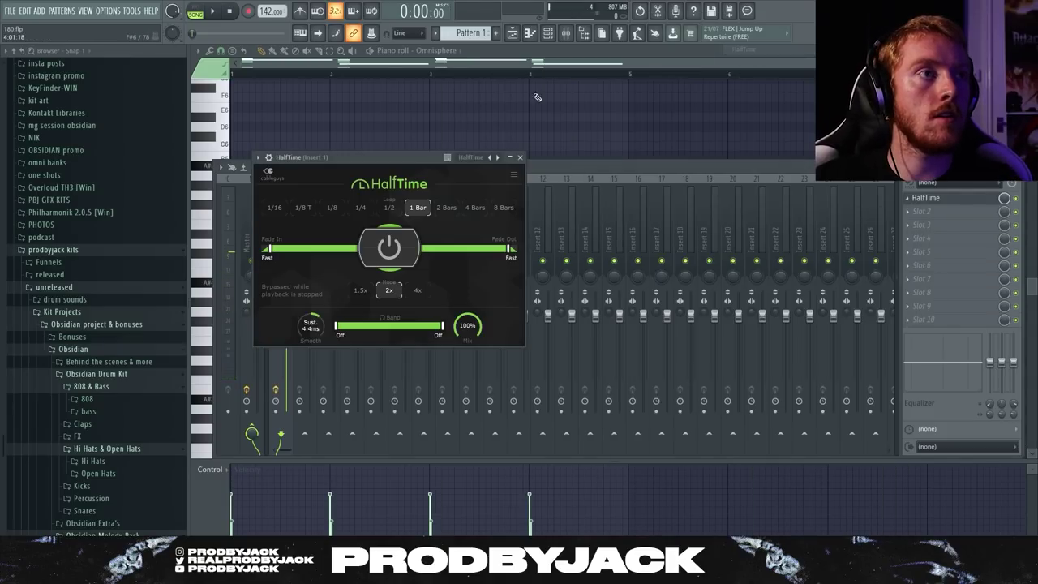
key("space")
right_click(527, 115)
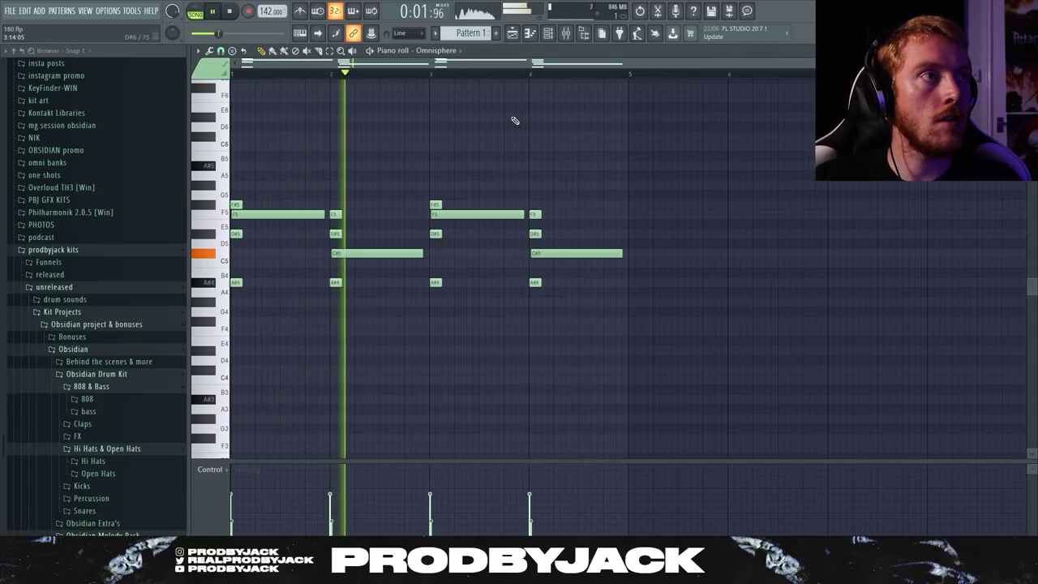
key("space")
Step: Transpose all notes of the Omnisphere melody up three semitones
key("shift+Up")
key("shift+Up")
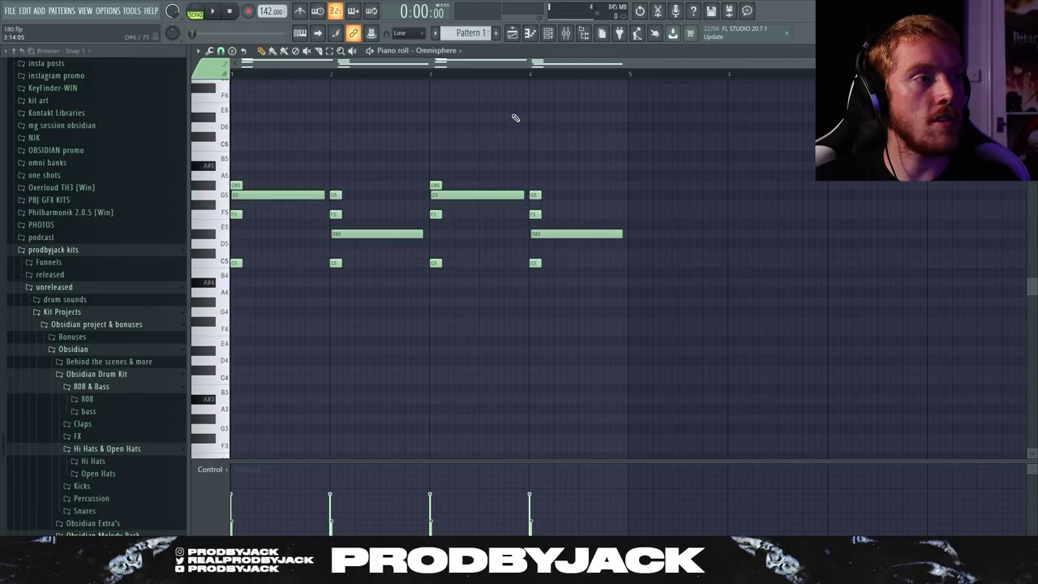
key("shift+Up")
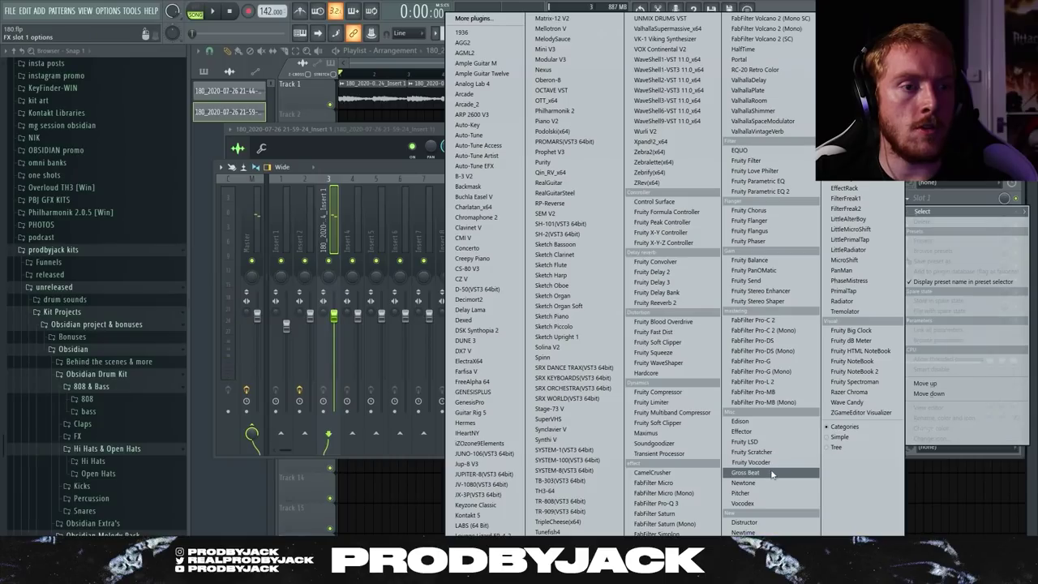
Step: Load Gross Beat on the rendered melody's mixer track, apply the Momentary preset's Reverse time slot, and play the result
left_click(611, 249)
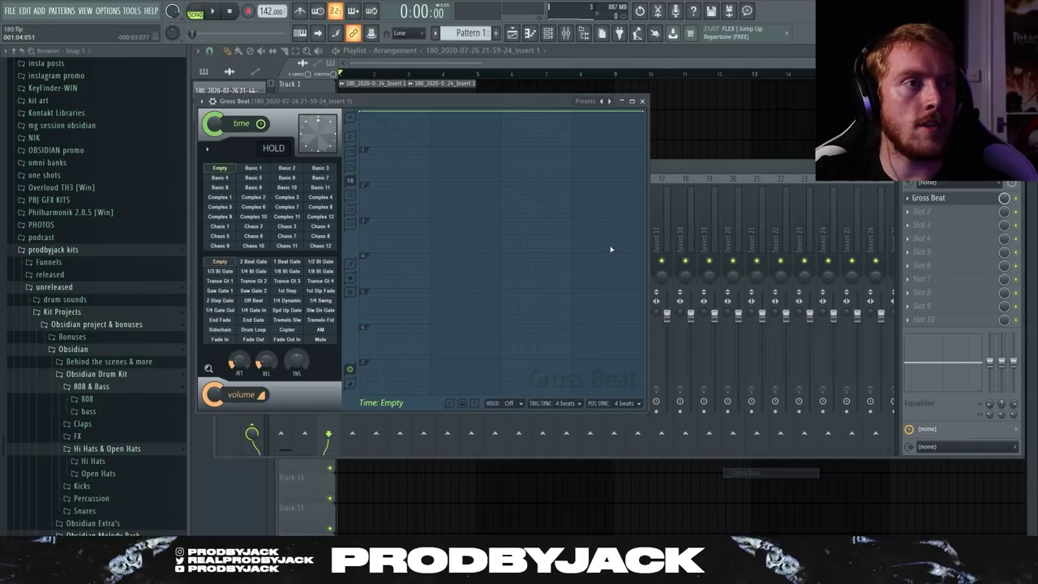
left_click(608, 102)
left_click(230, 219)
key("space")
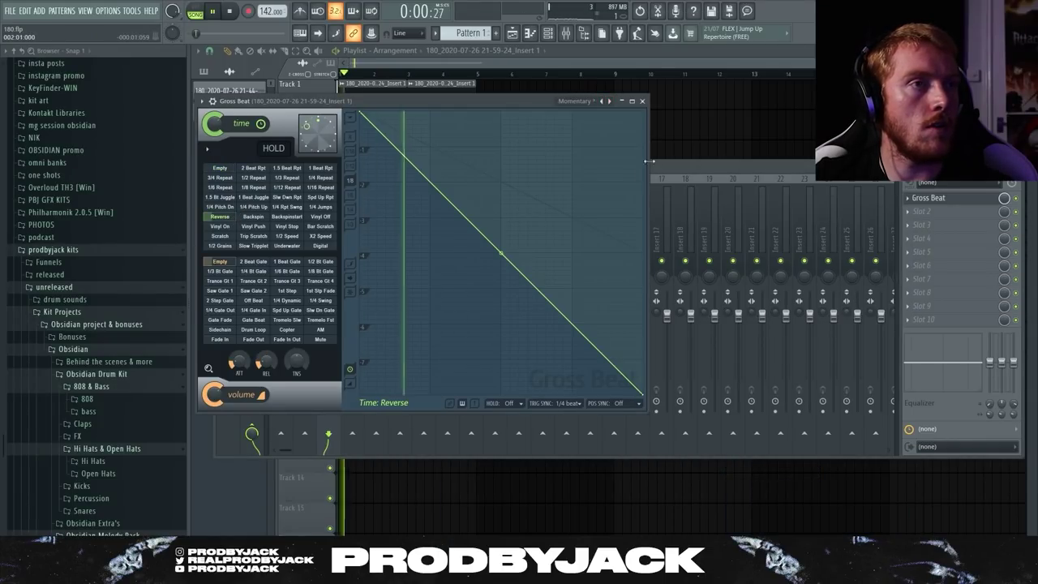
right_click(754, 159)
left_click(568, 37)
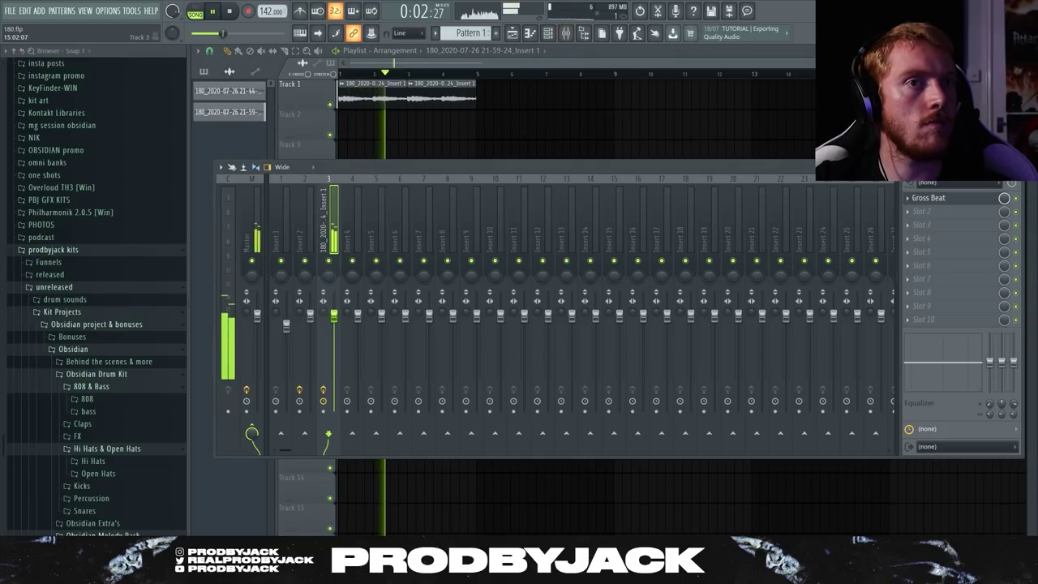
right_click(731, 117)
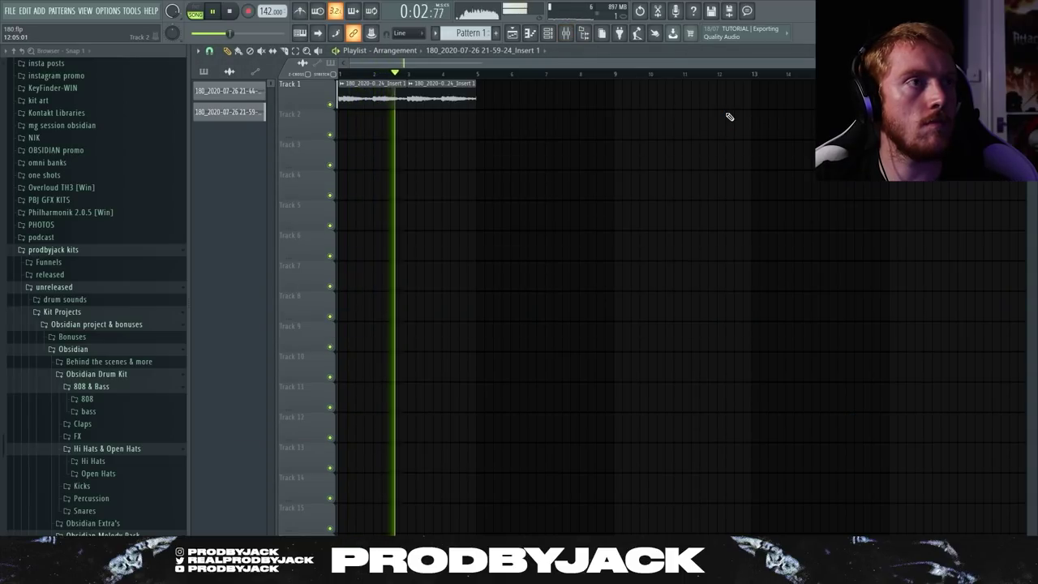
Step: Raise the time-stretching pitch in the rendered melody clip's channel settings
double_click(465, 83)
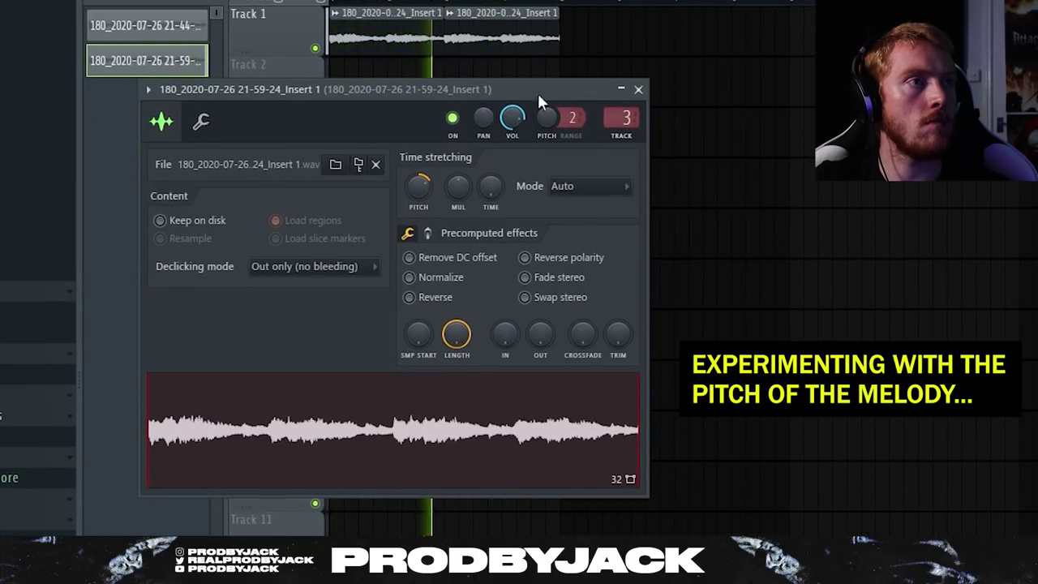
right_click(614, 49)
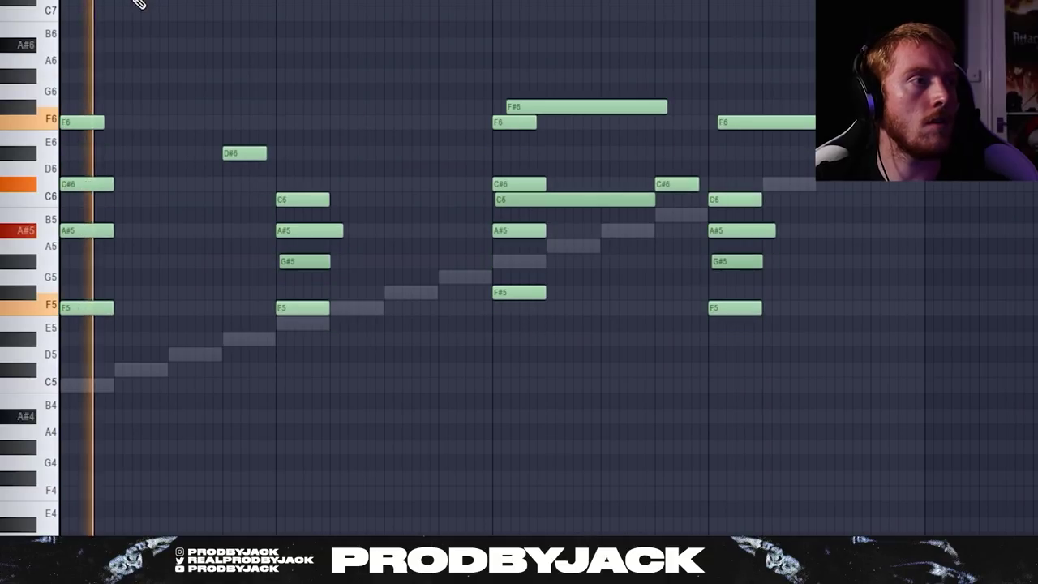
left_click(11, 0)
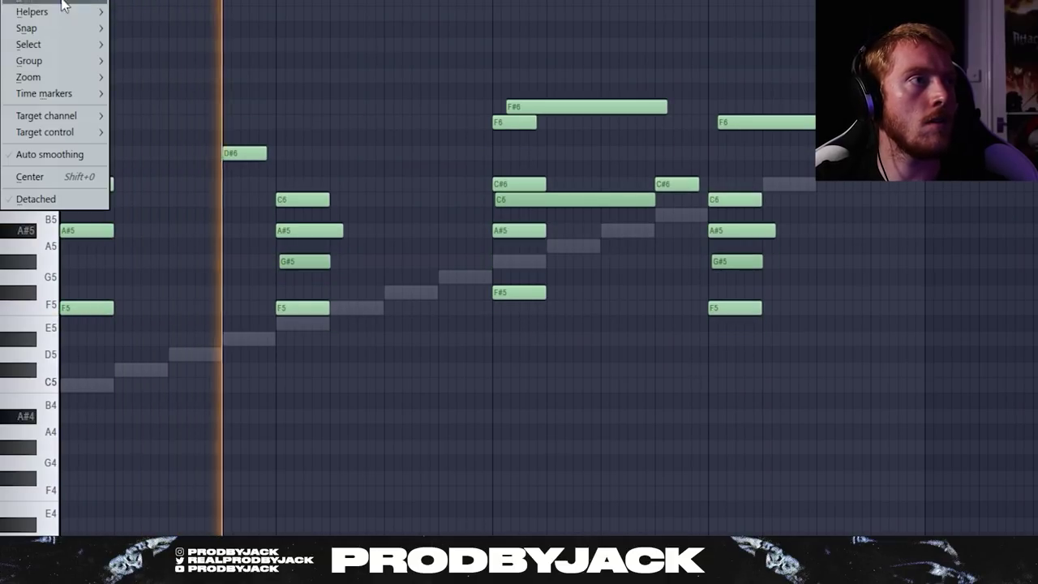
mouse_move(73, 13)
mouse_move(195, 28)
left_click(223, 328)
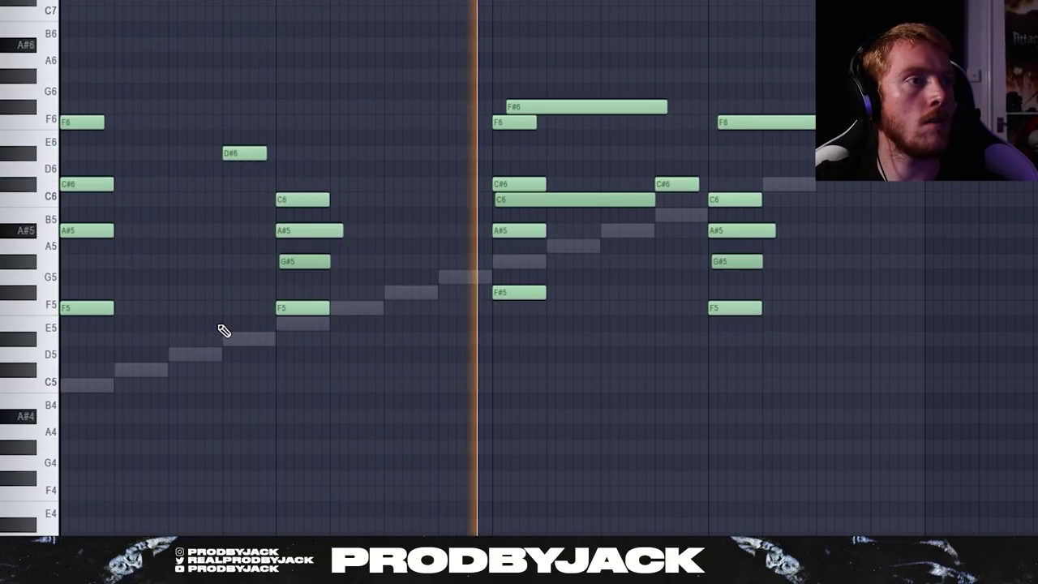
Step: Thin out bars 3 and 4 by deleting the long F#6, C6 and F6 notes, and move bar 3's F#5 note down
key("space")
right_click(593, 105)
key("space")
right_click(598, 199)
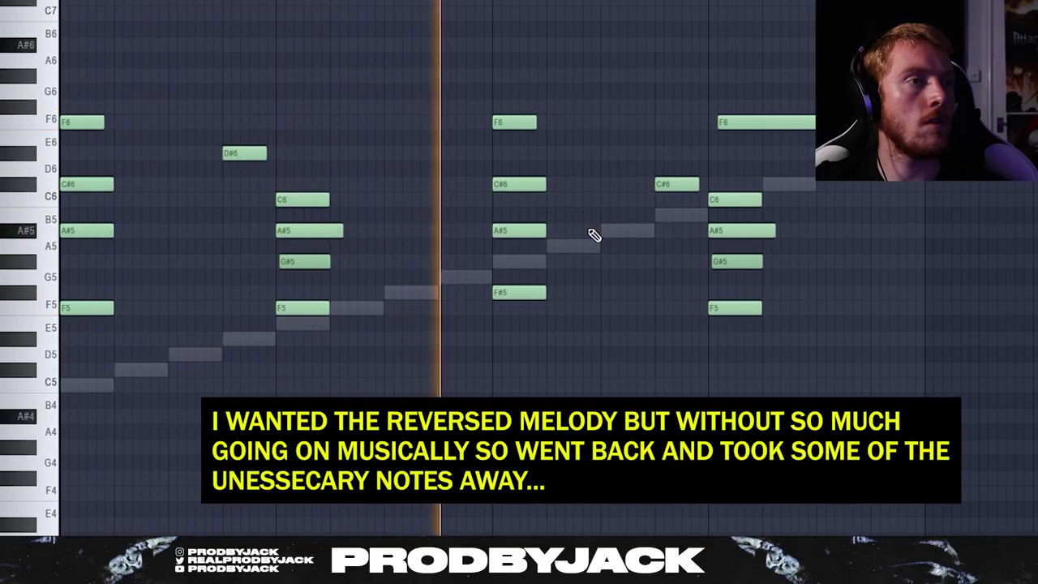
right_click(817, 123)
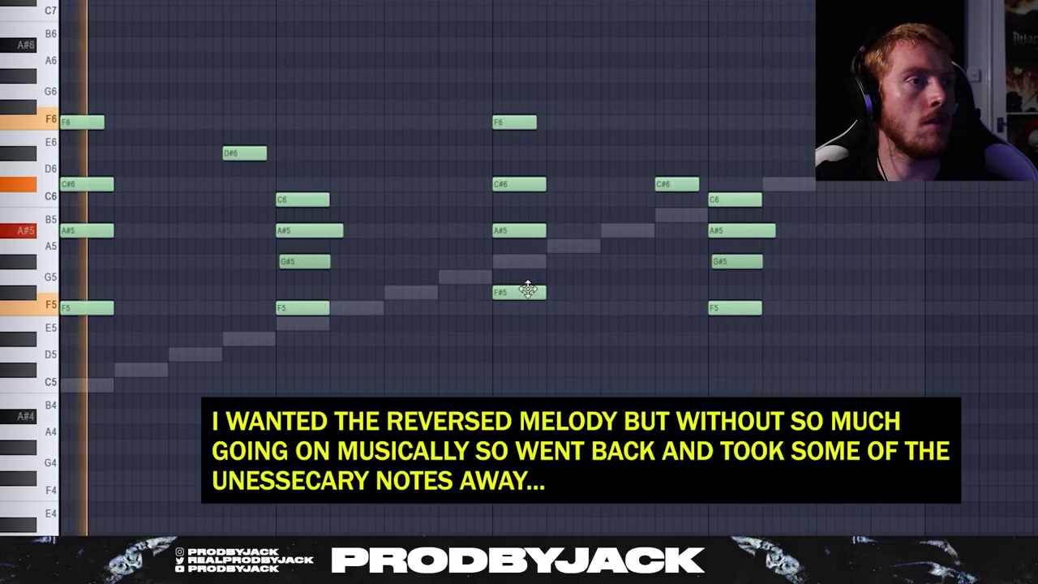
left_click_drag(522, 295, 523, 315)
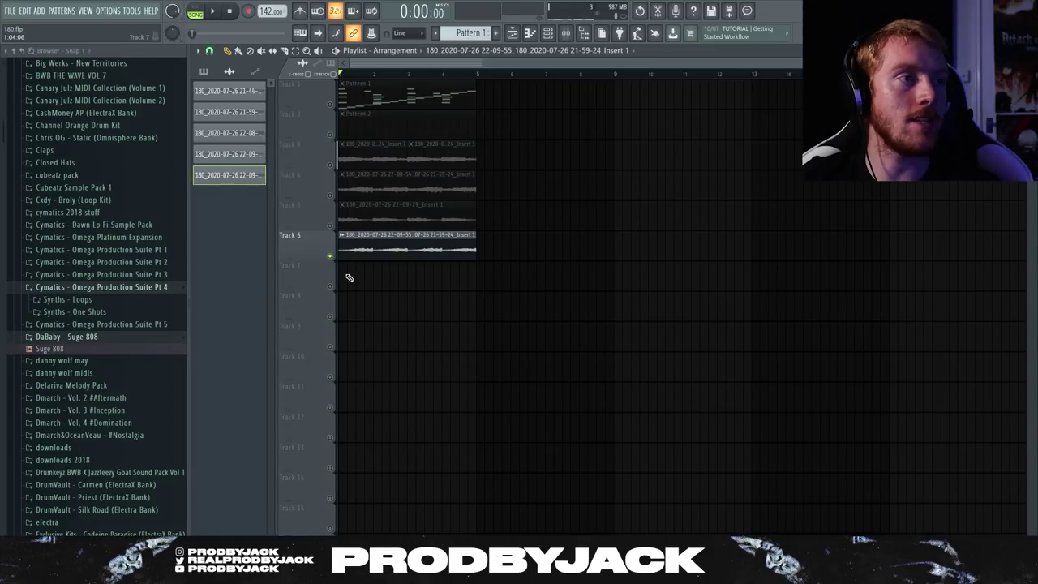
Step: Play back the reversed melody clip on track 6
key("space")
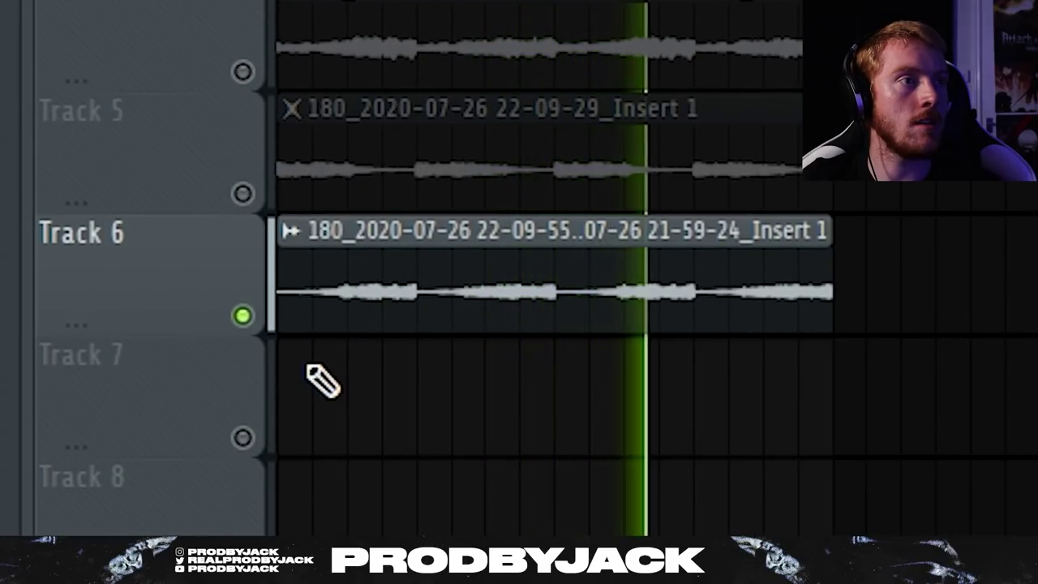
key("space")
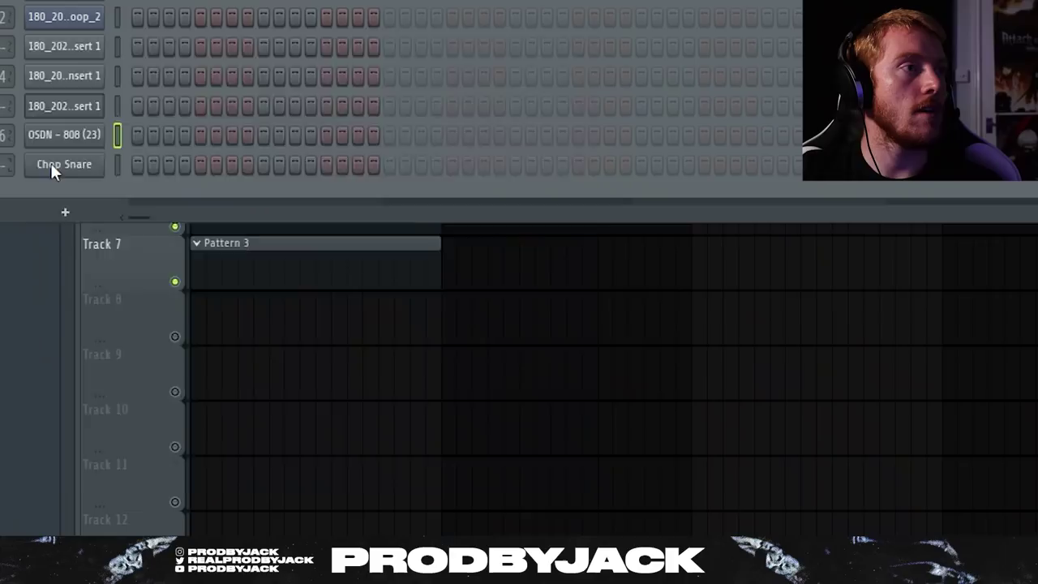
Step: Shorten the Chop Snare sample by raising its Trim to maximum and reducing its Length in the precomputed effects
left_click(52, 165)
left_click(349, 205)
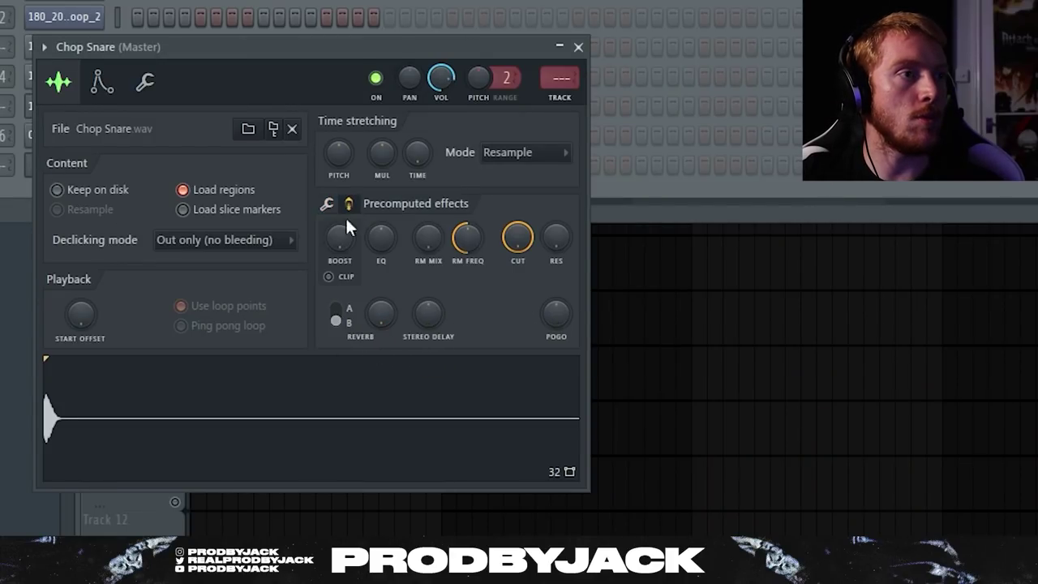
left_click(326, 204)
left_click_drag(557, 314, 557, 203)
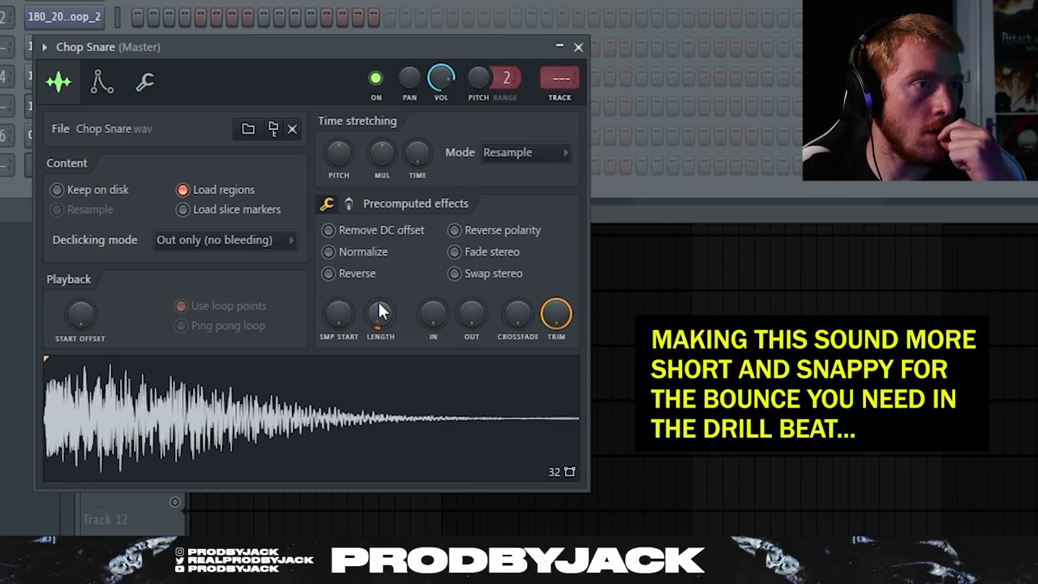
left_click_drag(378, 305, 379, 321)
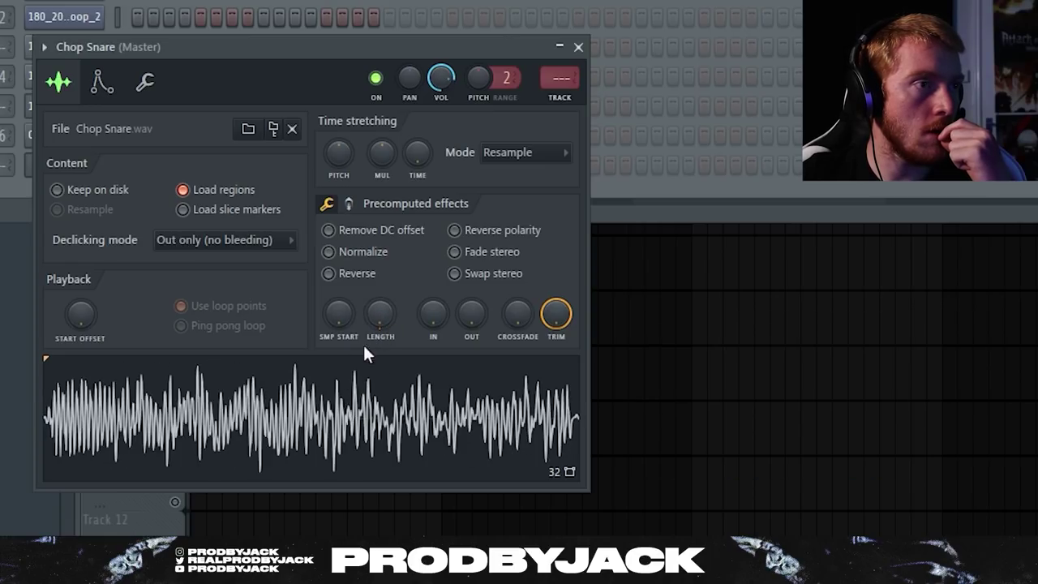
left_click_drag(378, 315, 378, 308)
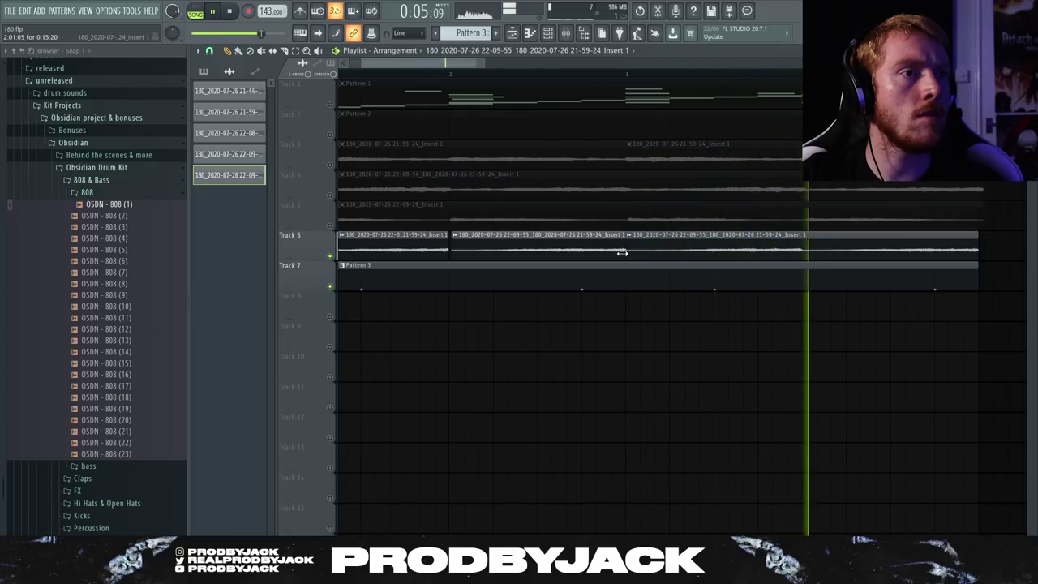
Step: Stop playback and move the third melody clip on track 6 earlier in the playlist
key("space")
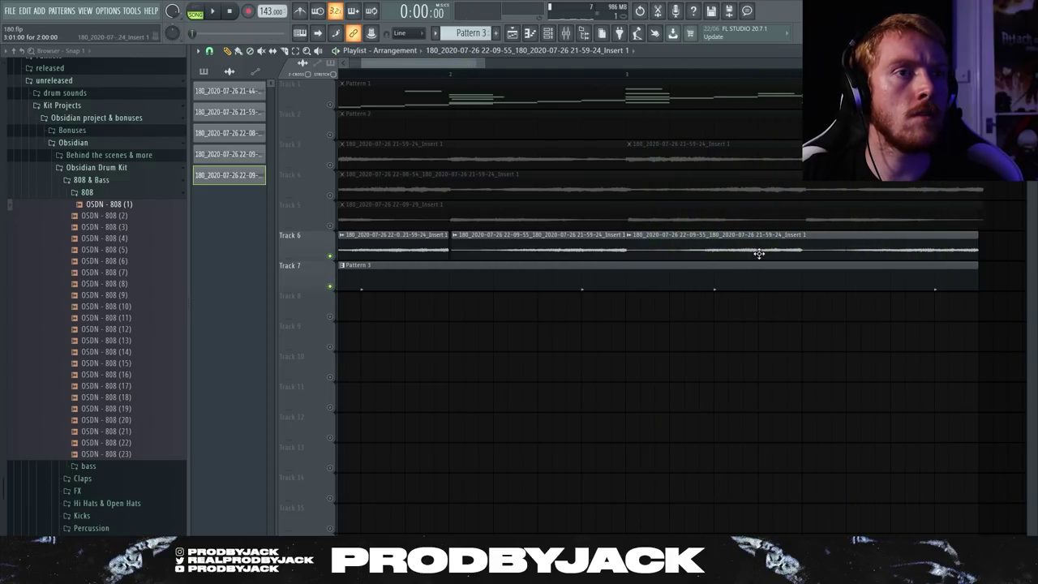
left_click_drag(758, 254, 611, 250)
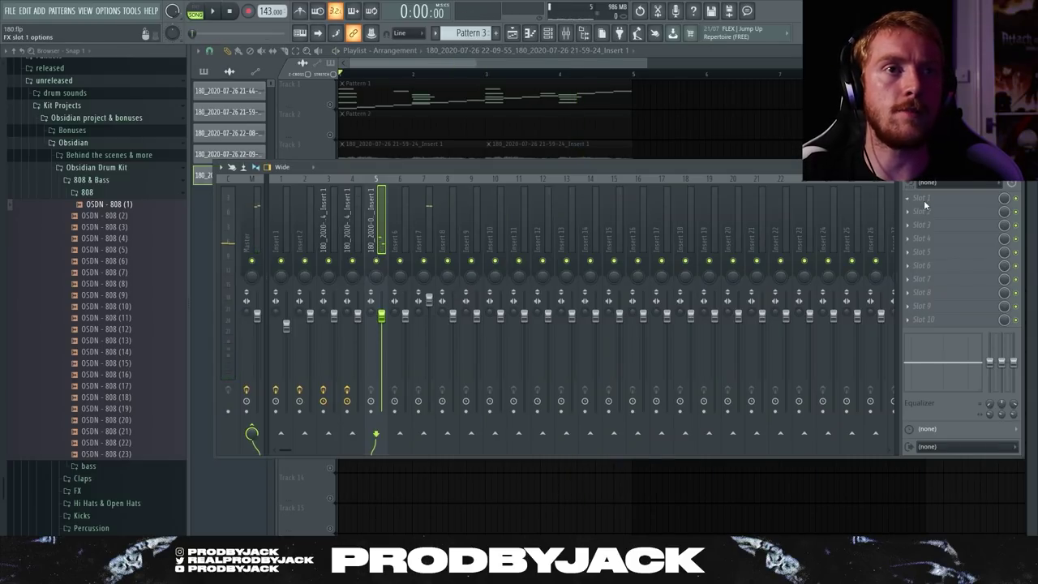
Step: Load ValhallaVintageVerb into the first slot of mixer track 5 and set its mode to Bright Hall
left_click(924, 204)
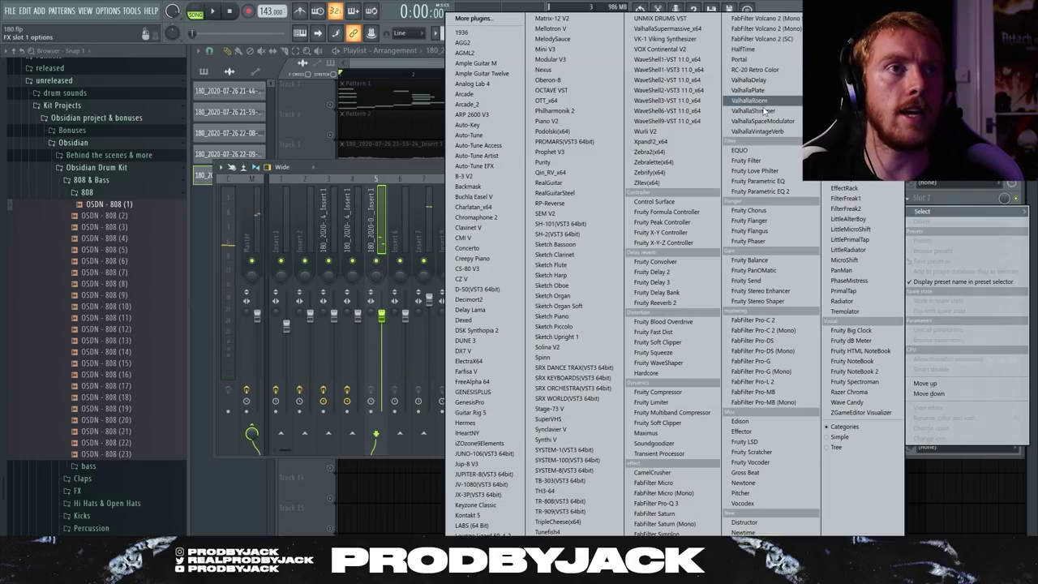
left_click(762, 133)
left_click(333, 352)
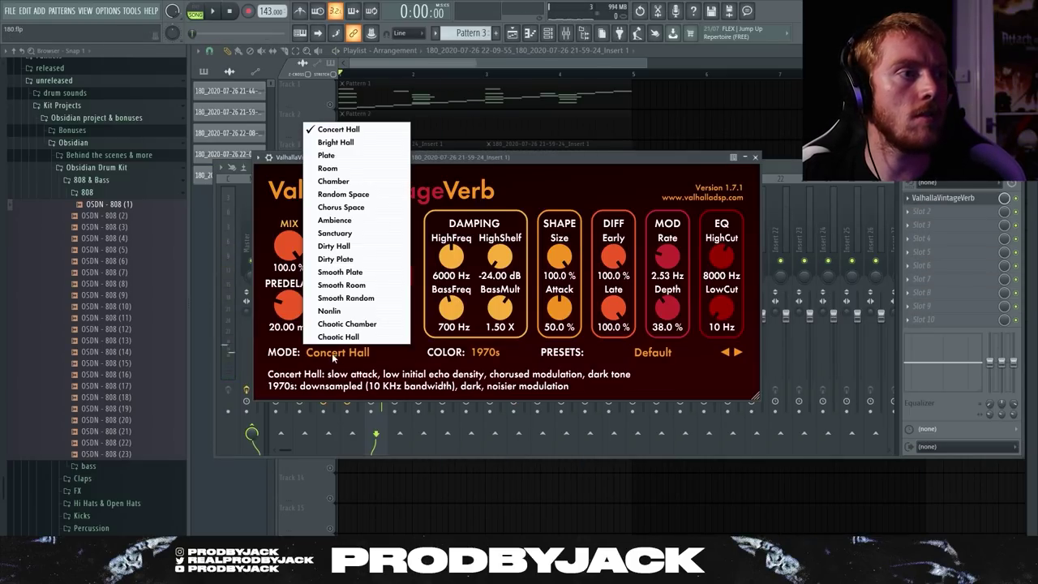
left_click(338, 141)
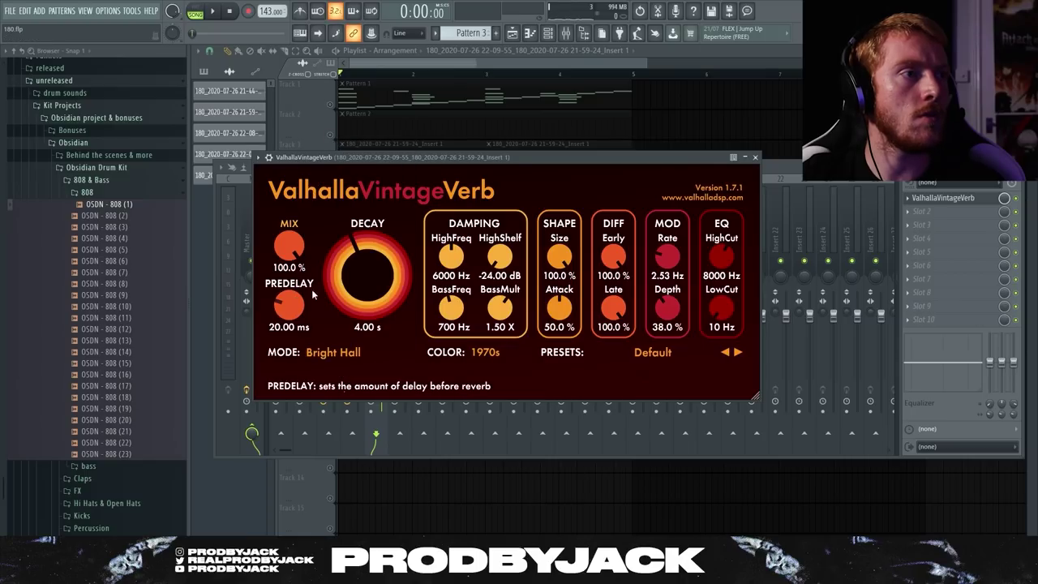
Step: Set the reverb's mix to 38%, decay to 0.69 s and low cut to 370 Hz
left_click_drag(304, 253, 304, 327)
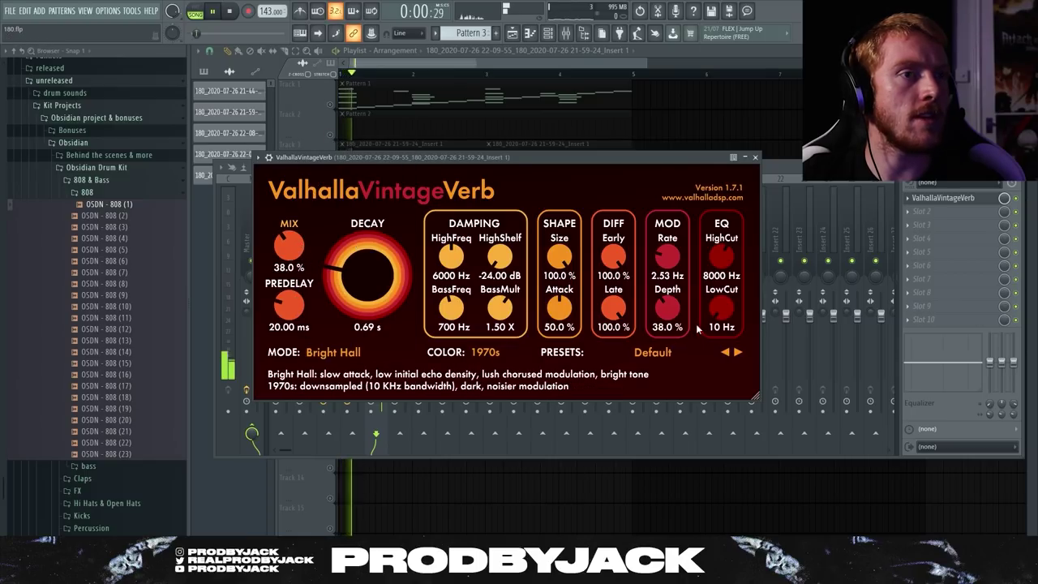
left_click_drag(720, 308, 726, 289)
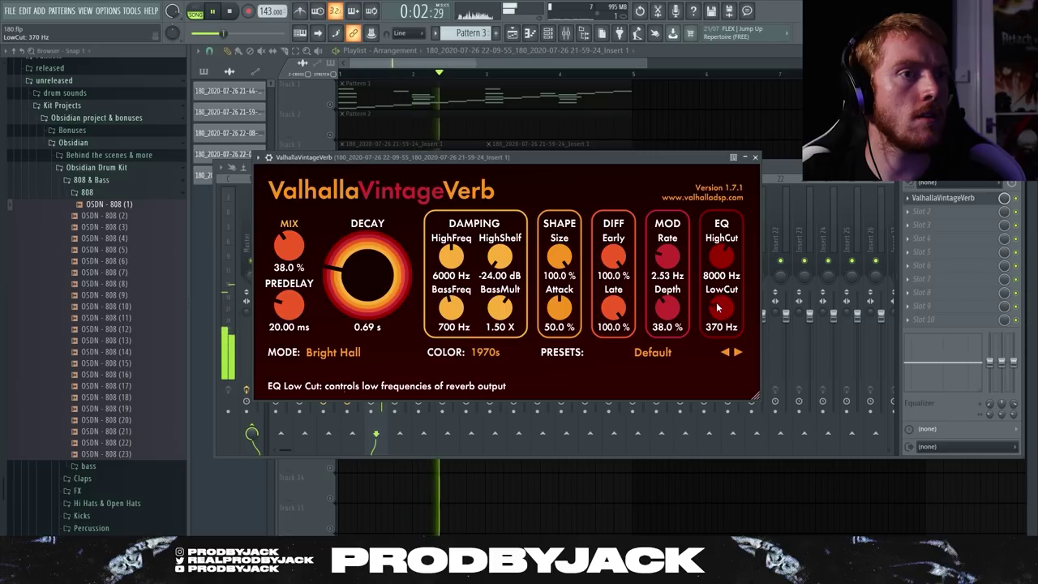
left_click(755, 158)
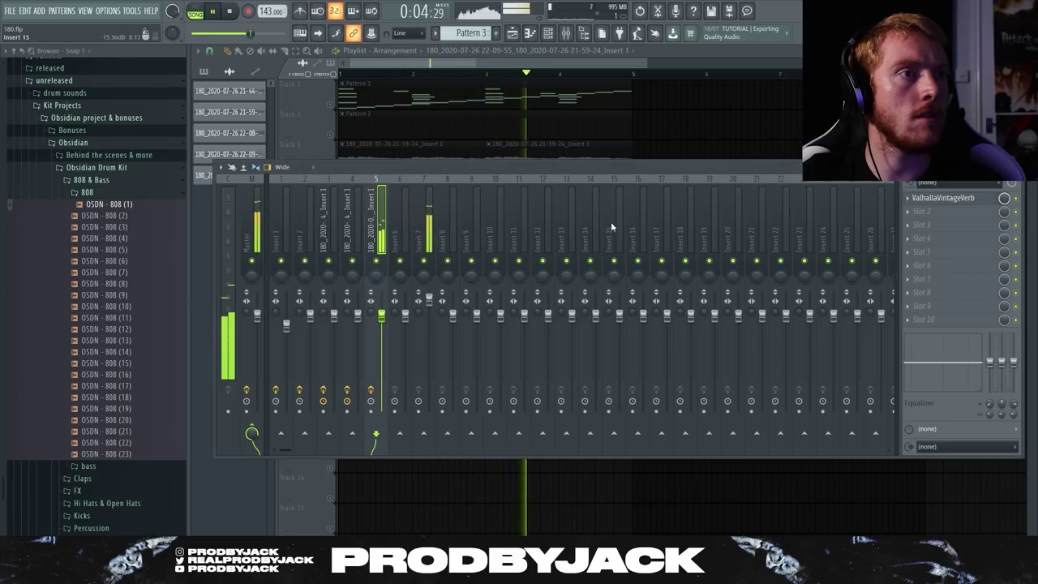
Step: Add FabFilter Pro-Q 3 in slot 2 with a 36 dB/oct low cut at about 150 Hz and a 30 dB/oct high cut near 6579 Hz
left_click(915, 211)
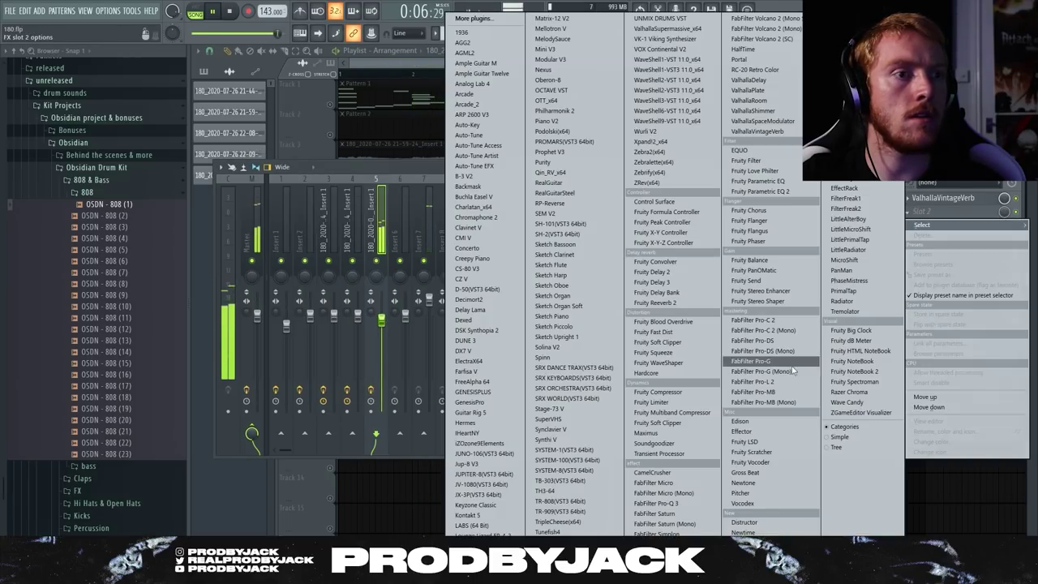
left_click(677, 504)
double_click(291, 290)
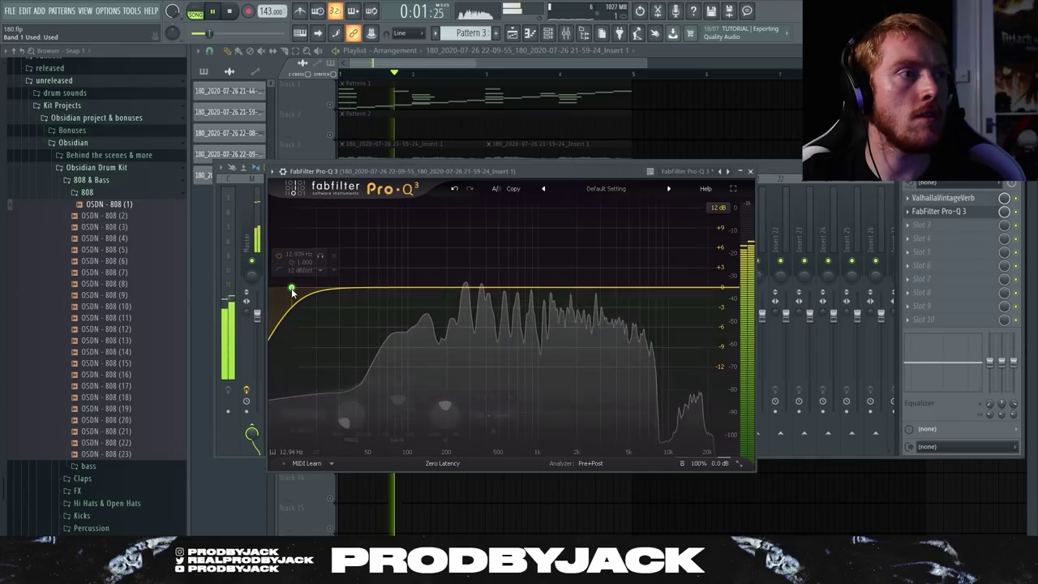
left_click_drag(292, 289, 431, 288)
double_click(712, 288)
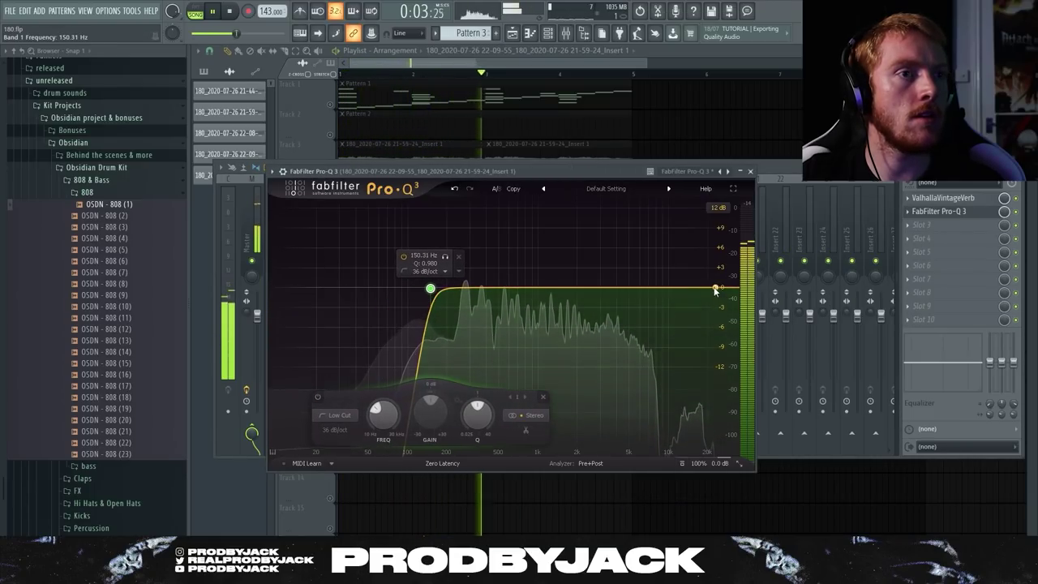
left_click_drag(712, 288, 644, 292)
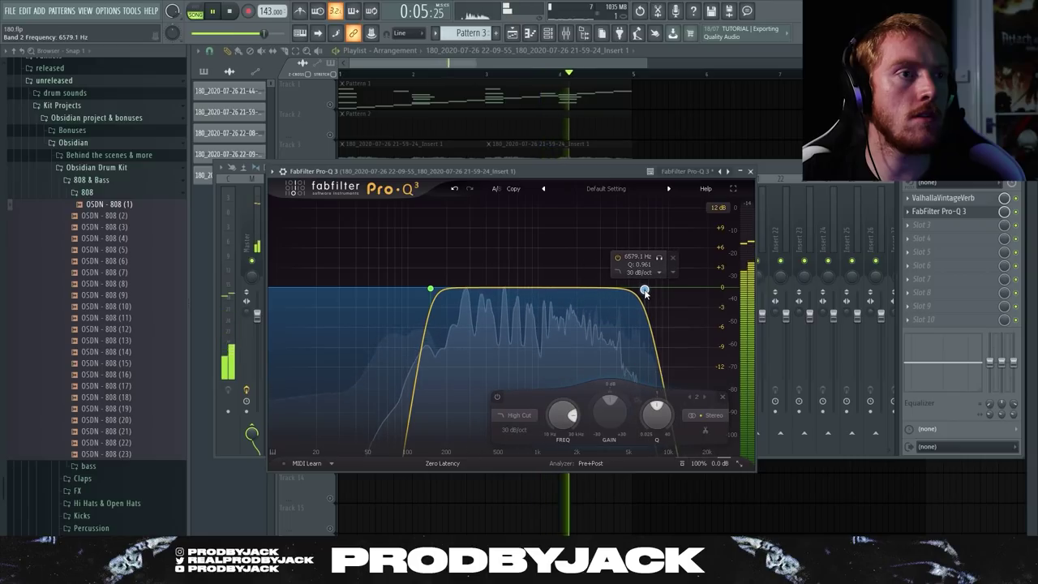
Step: Load RC-20 Retro Color into slot 3 of the melody's mixer track, using the Vinyl 1 preset with the wobble amount at 12%
left_click(922, 224)
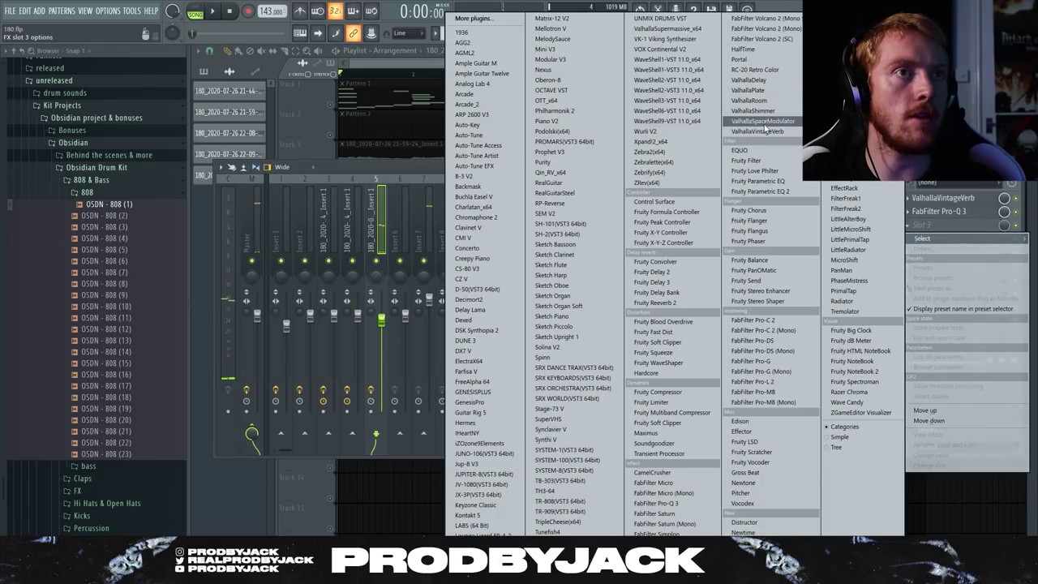
left_click(755, 71)
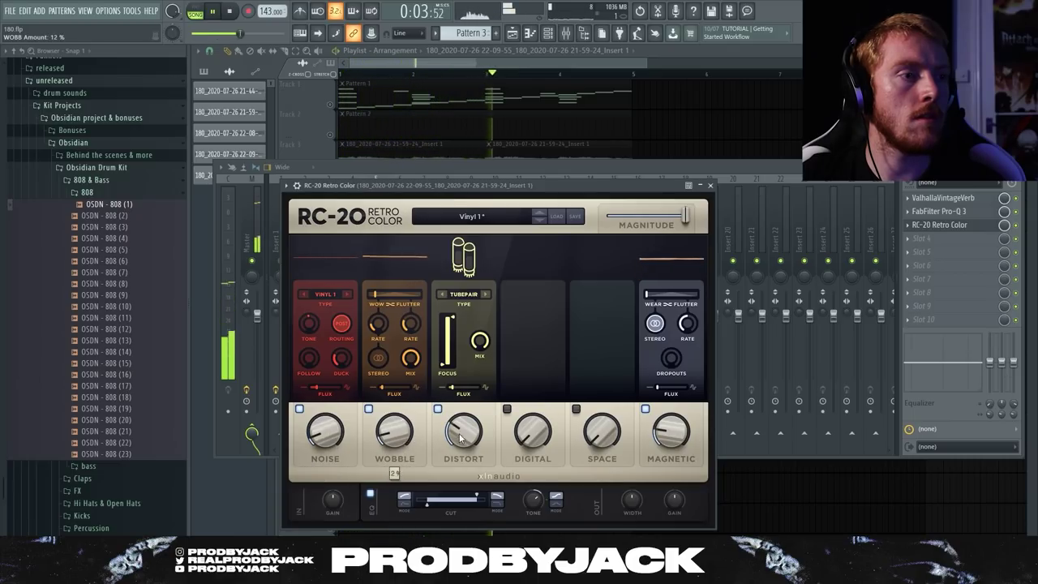
left_click(710, 185)
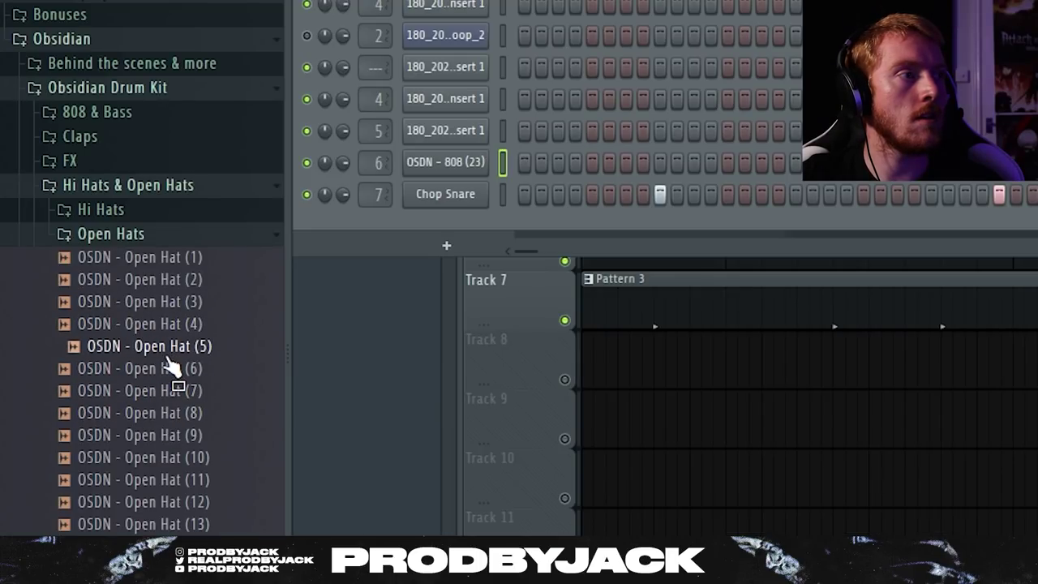
Step: Add OSDN - Open Hat (5) as a new channel, raise its trim to the maximum and shorten its sample length
left_click_drag(373, 234, 436, 234)
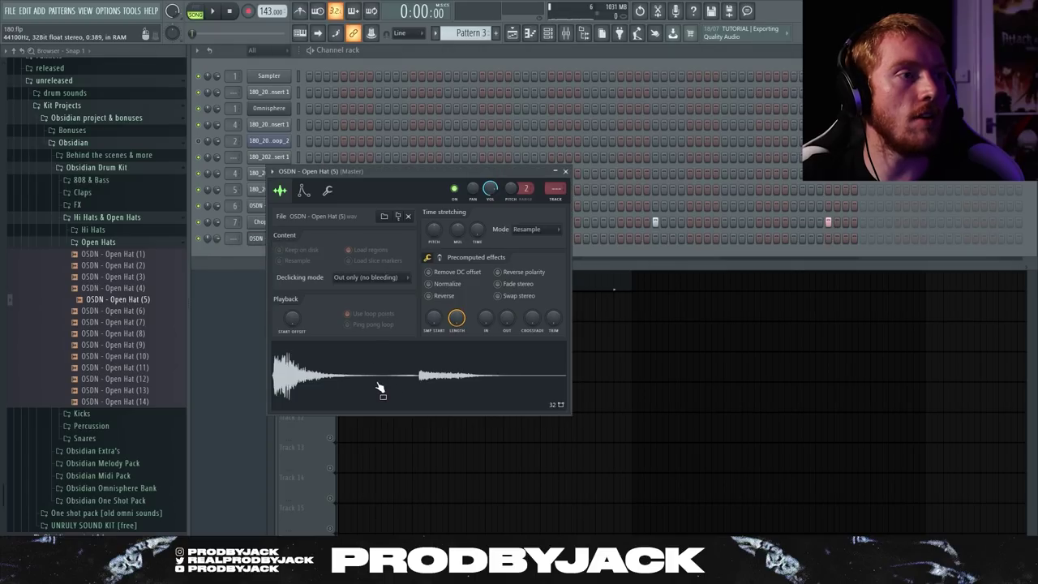
right_click(380, 389)
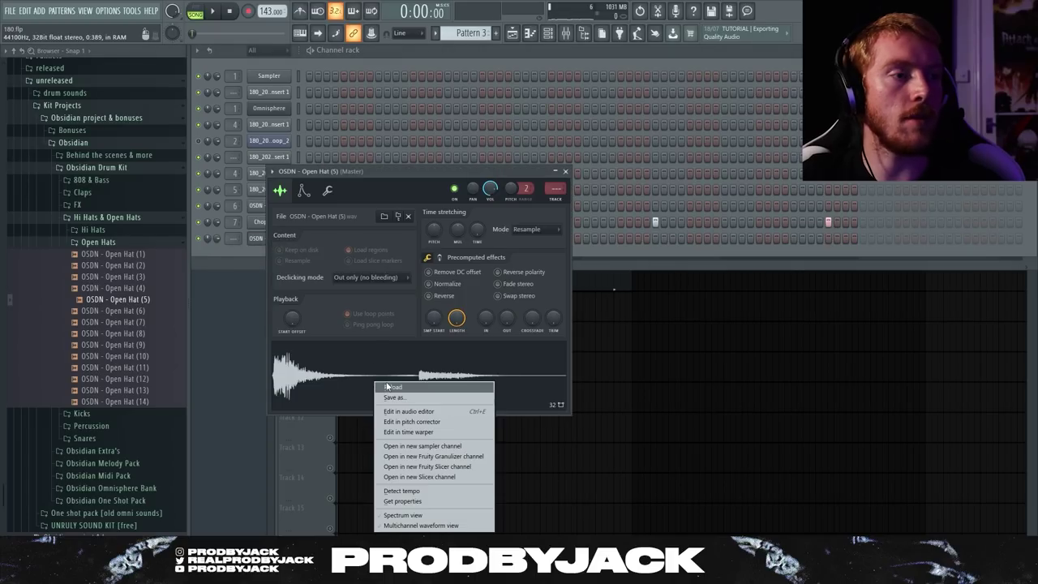
left_click_drag(553, 319, 552, 309)
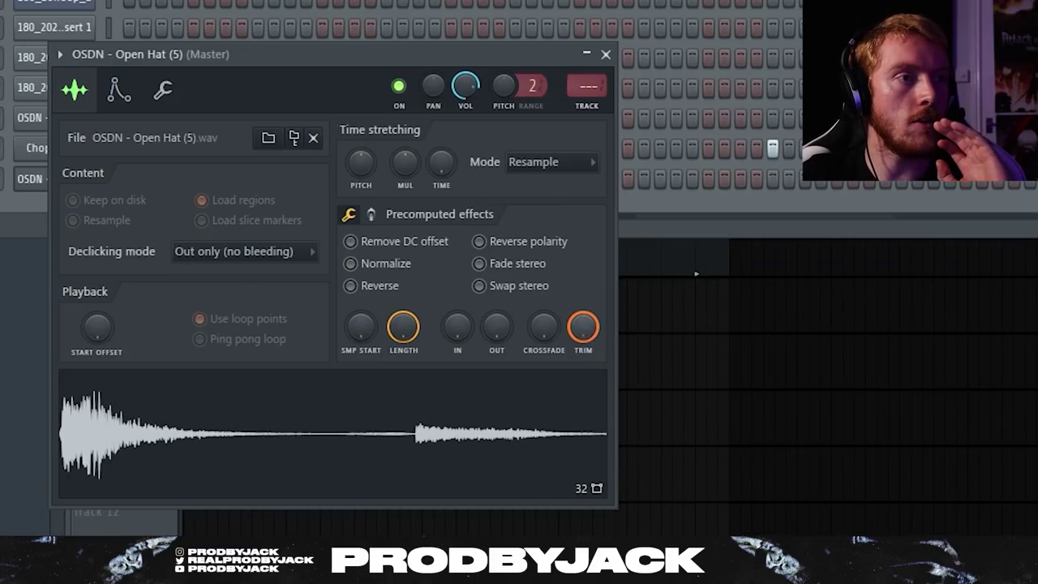
left_click_drag(403, 327, 412, 381)
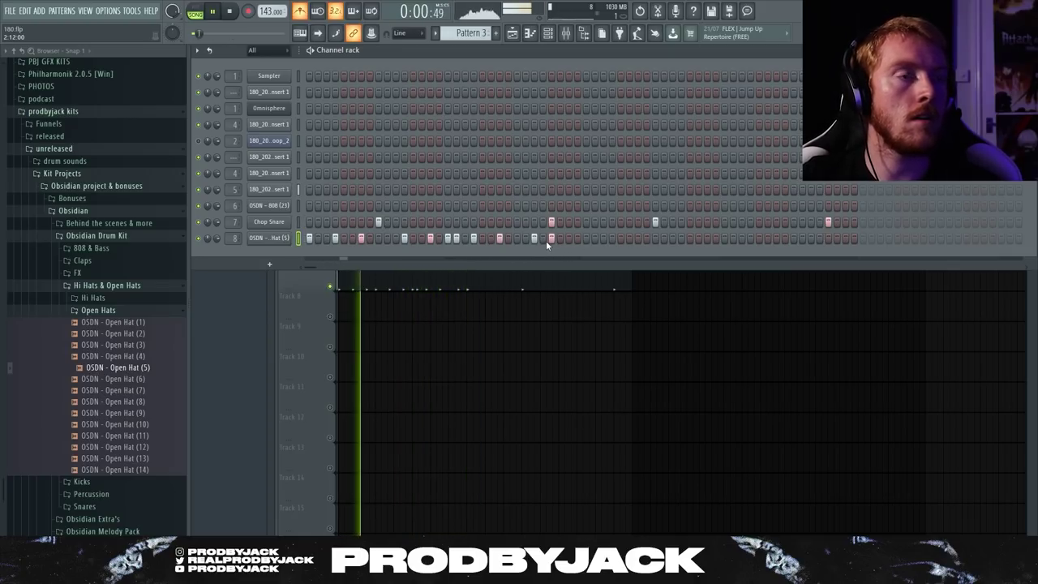
Step: Thin out the open hat pattern by clearing steps 20, 23 and 27 and adding hits on steps 25, 28 and 31
left_click(473, 239)
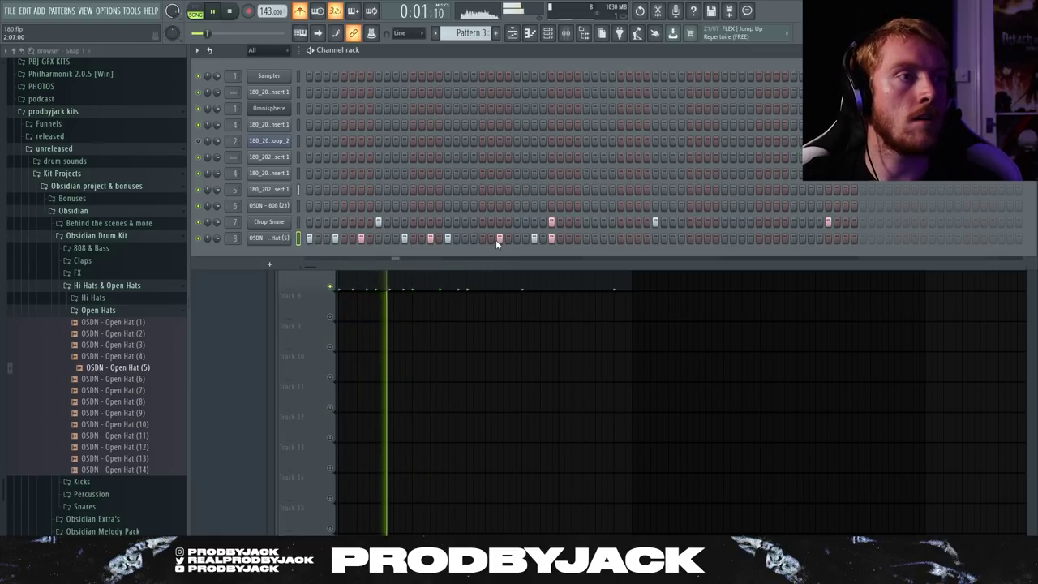
left_click(499, 240)
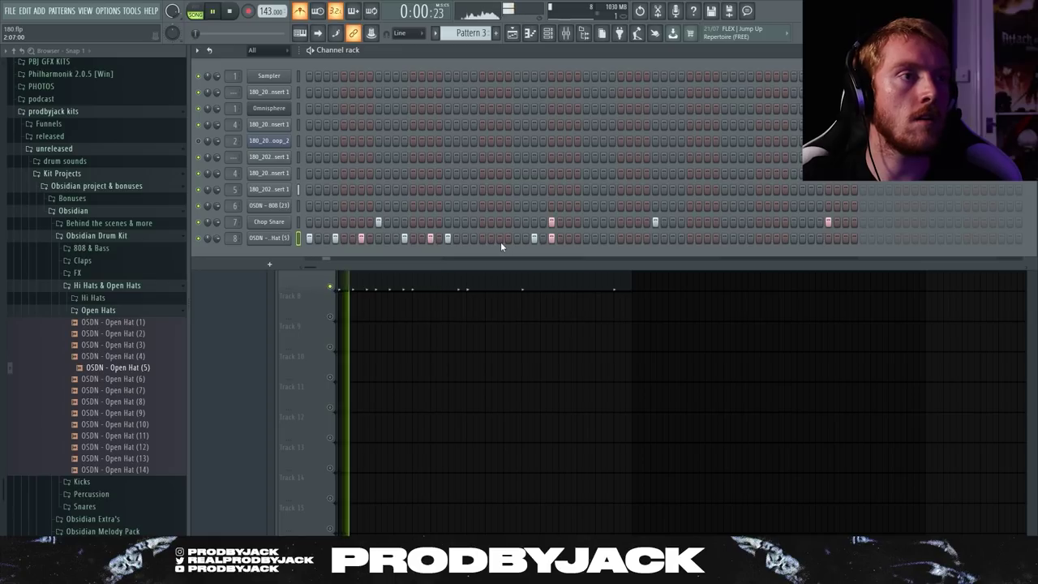
left_click(515, 242)
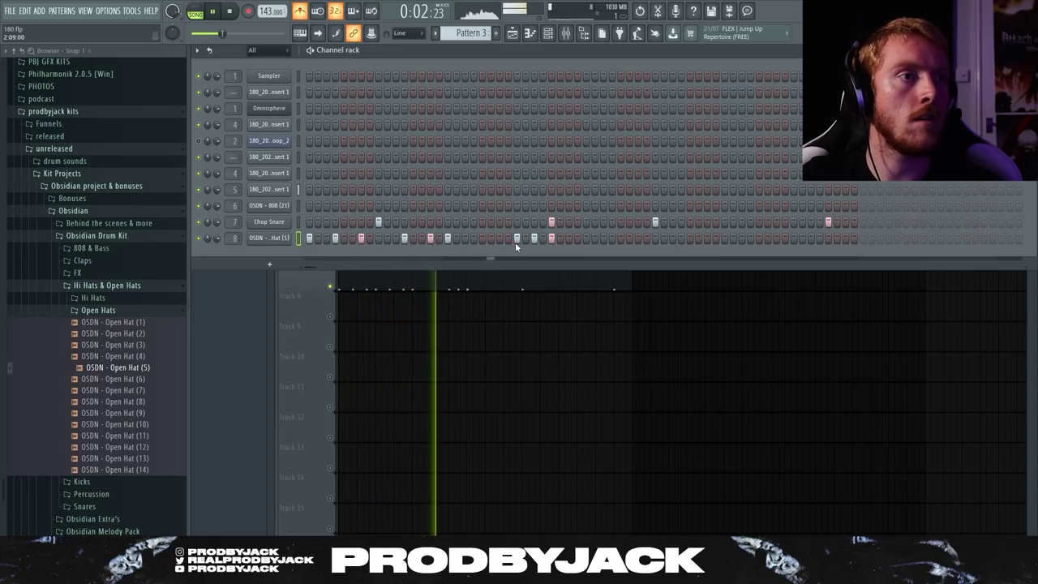
right_click(536, 240)
key("space")
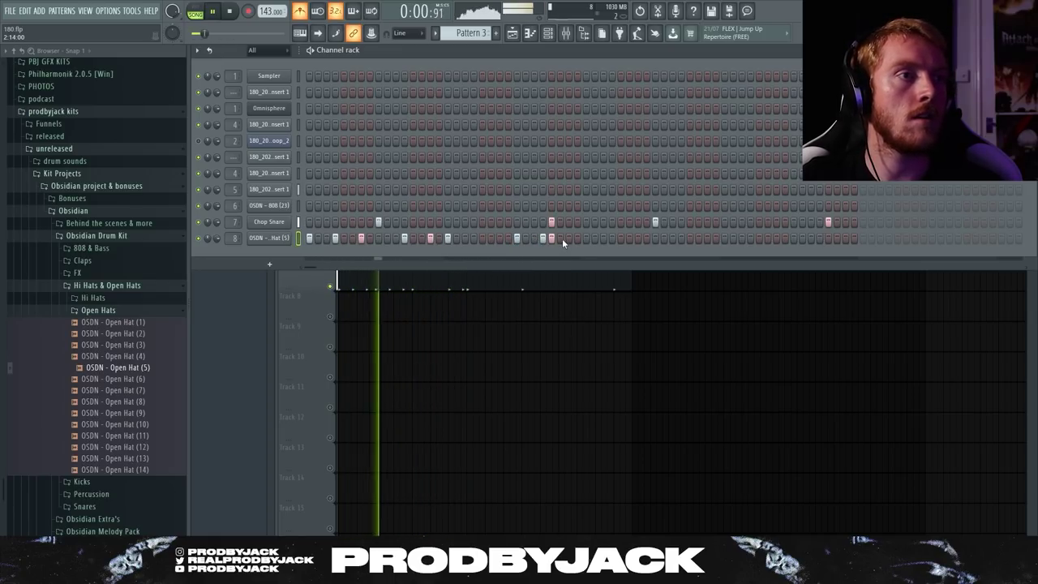
left_click(570, 241)
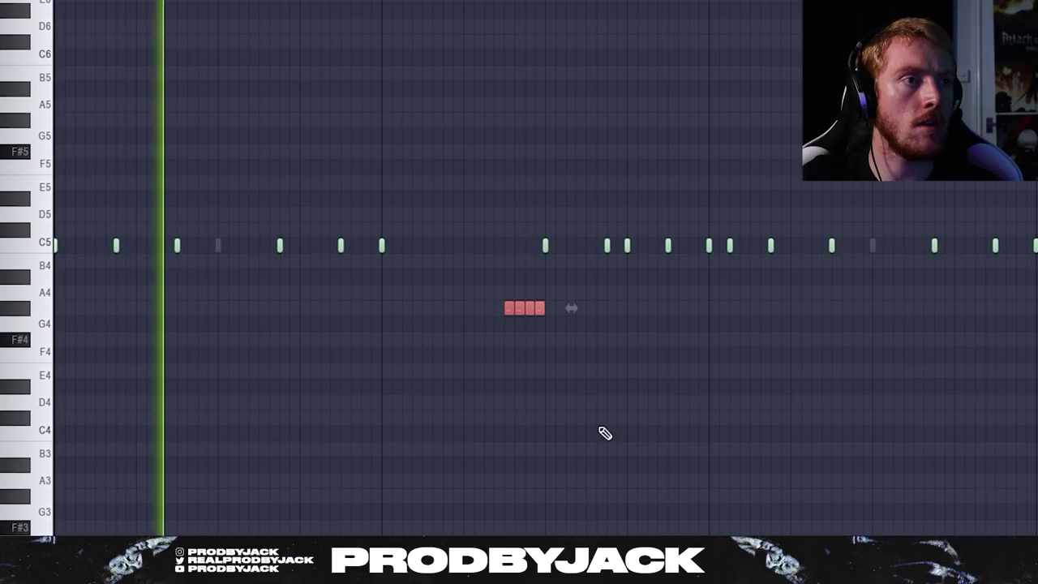
Step: Add a single short G#4 open hat note on step 27, just after the four-note roll, and check it in playback
left_click(562, 359)
left_click(577, 308)
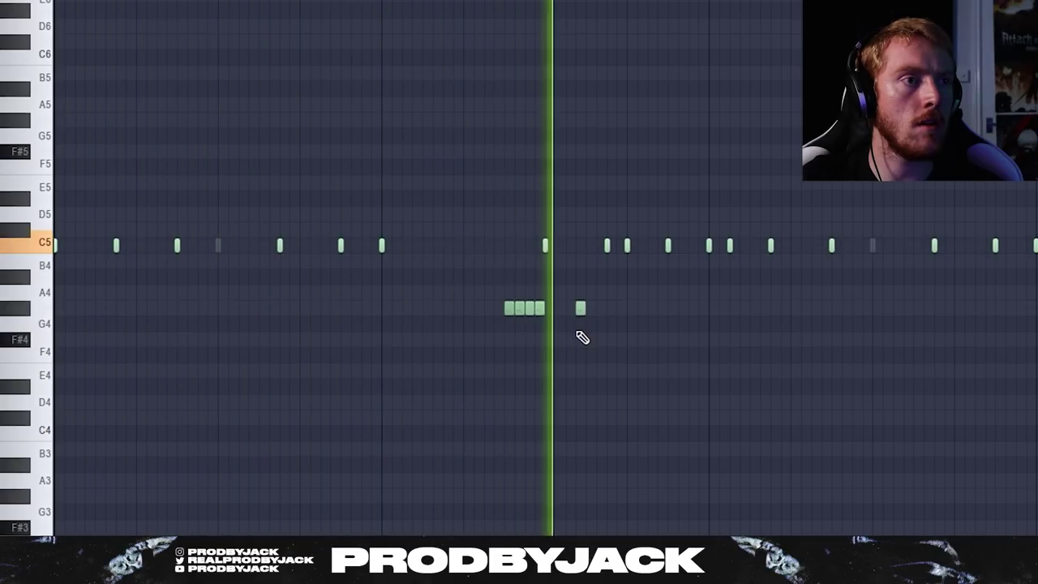
right_click(580, 307)
left_click(592, 308)
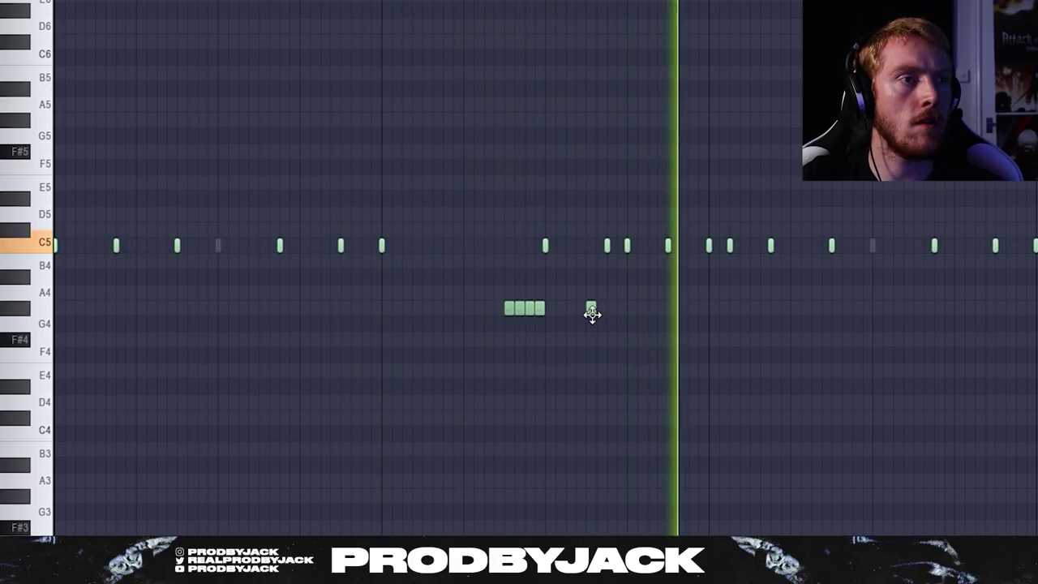
key("space")
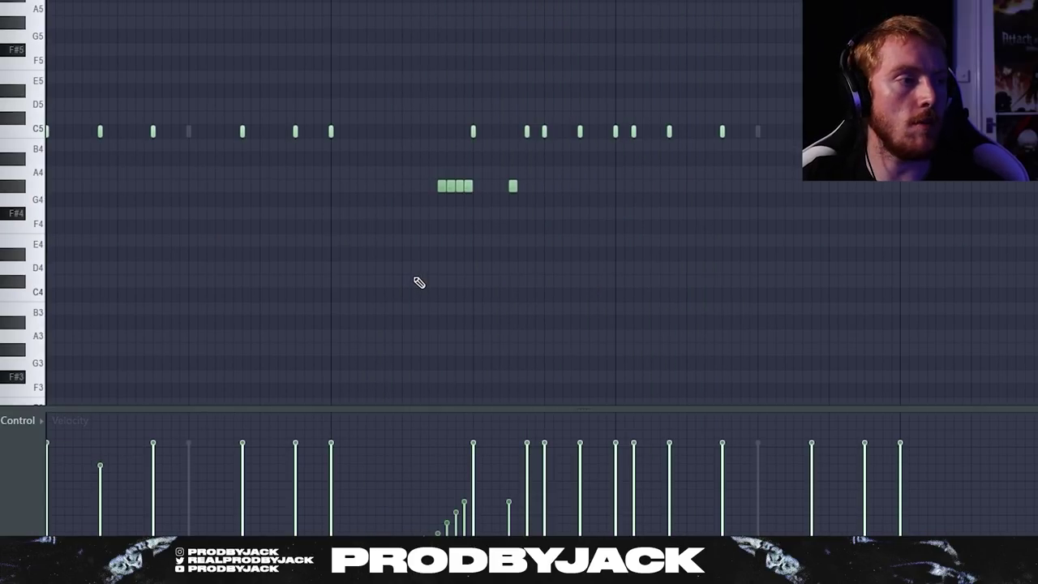
Step: Lower the velocities of several C5 open hat notes and add quieter C5 hits on the first and third snares
key("space")
left_click(297, 474)
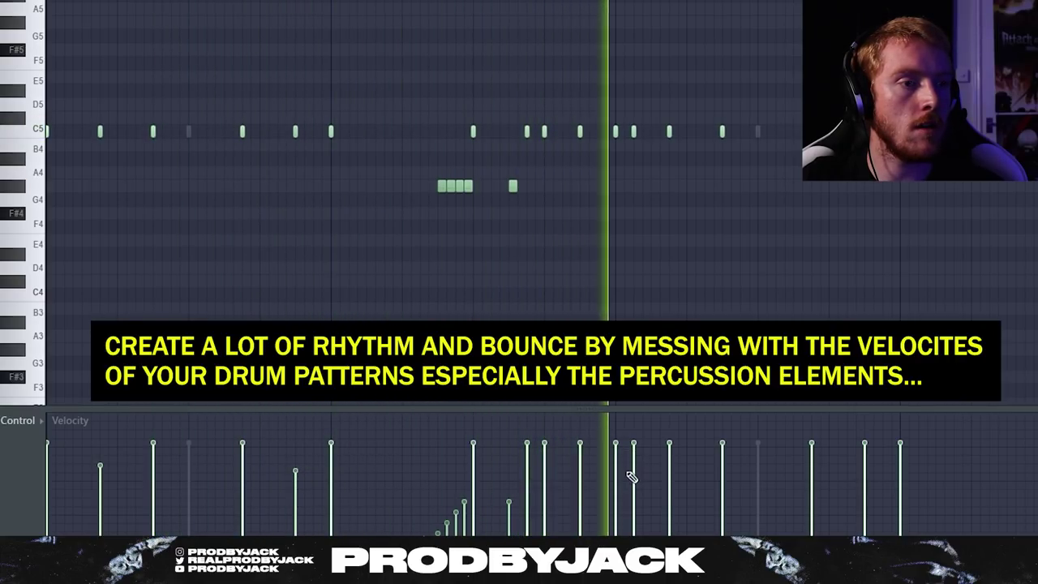
left_click(580, 472)
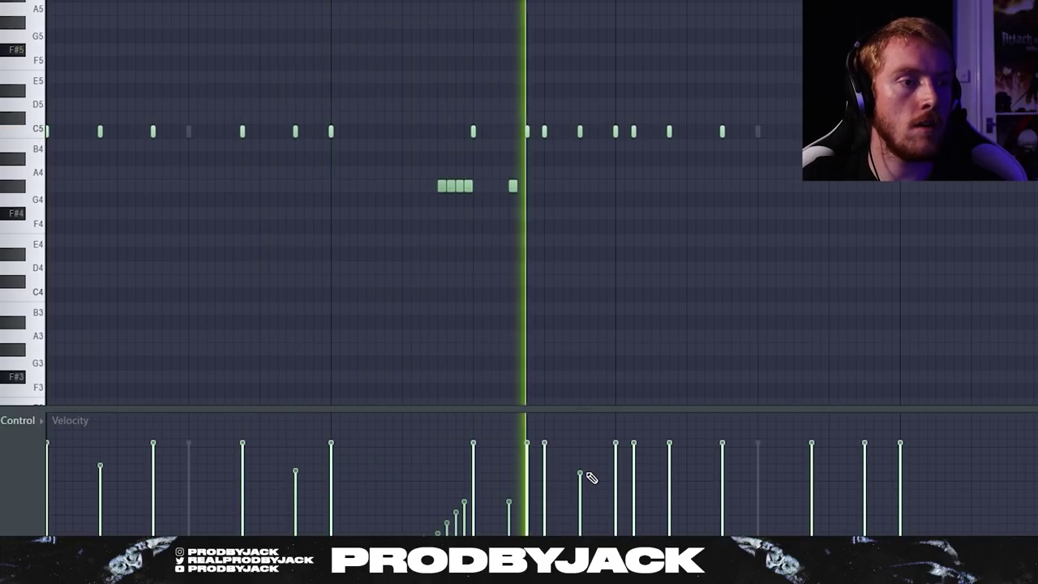
key("space")
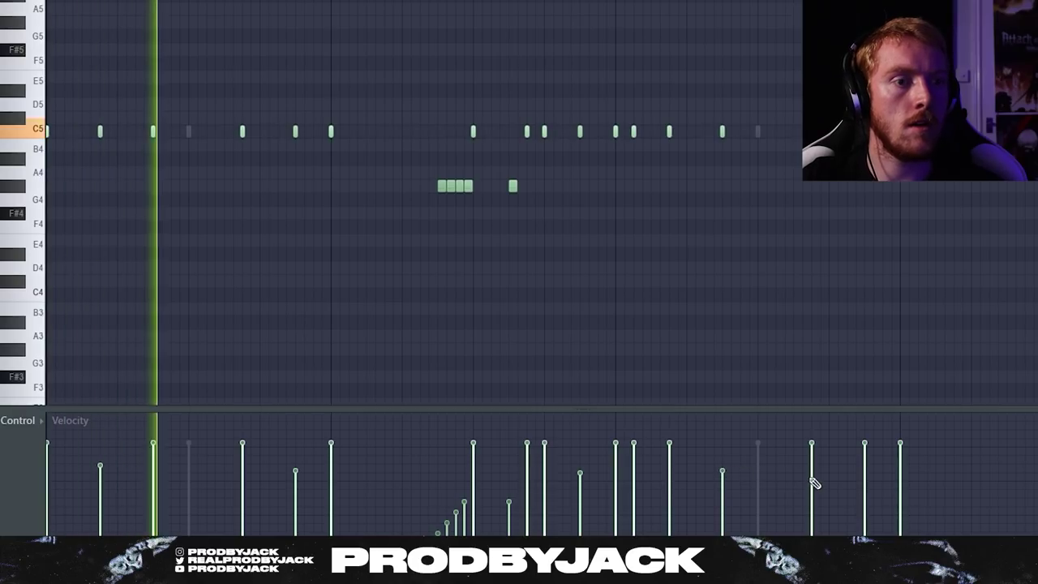
left_click(863, 468)
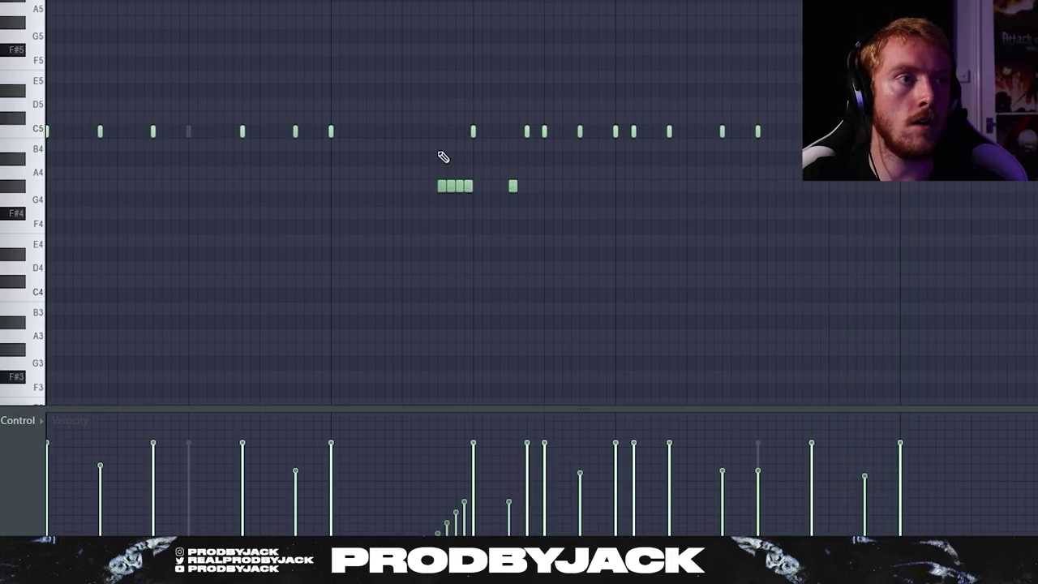
left_click(190, 133)
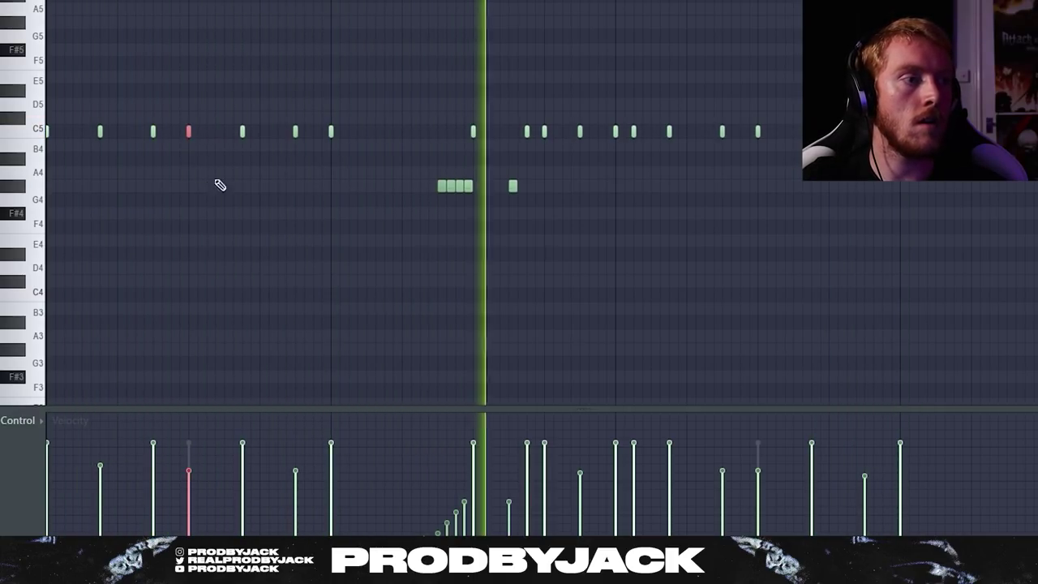
scroll(670, 255, "down", 2)
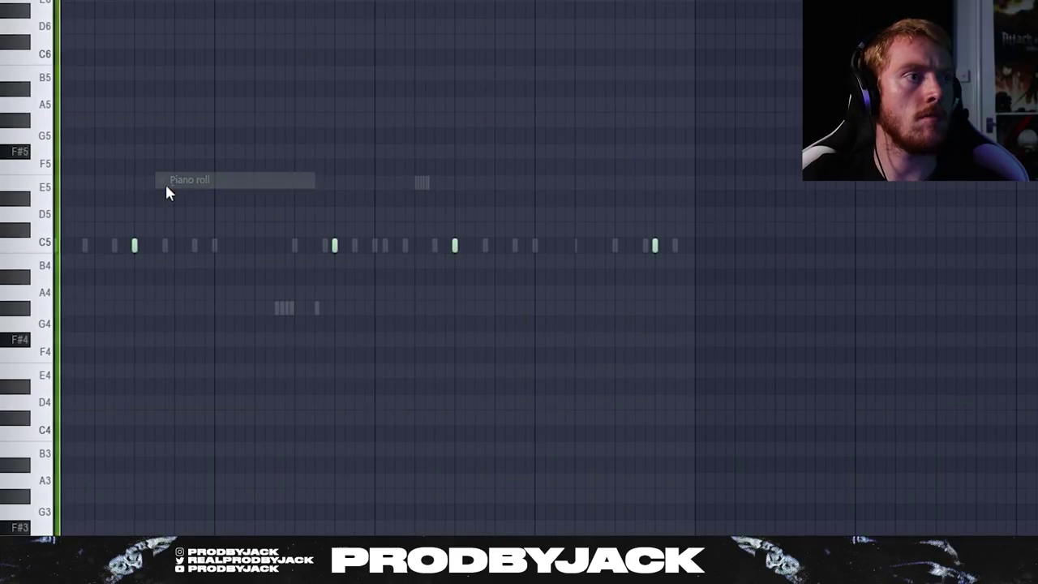
Step: Transpose all the Chop Snare notes down six semitones
key("shift+Down")
key("shift+Down")
key("shift+Down")
key("shift+Down")
key("shift+Down")
key("shift+Down")
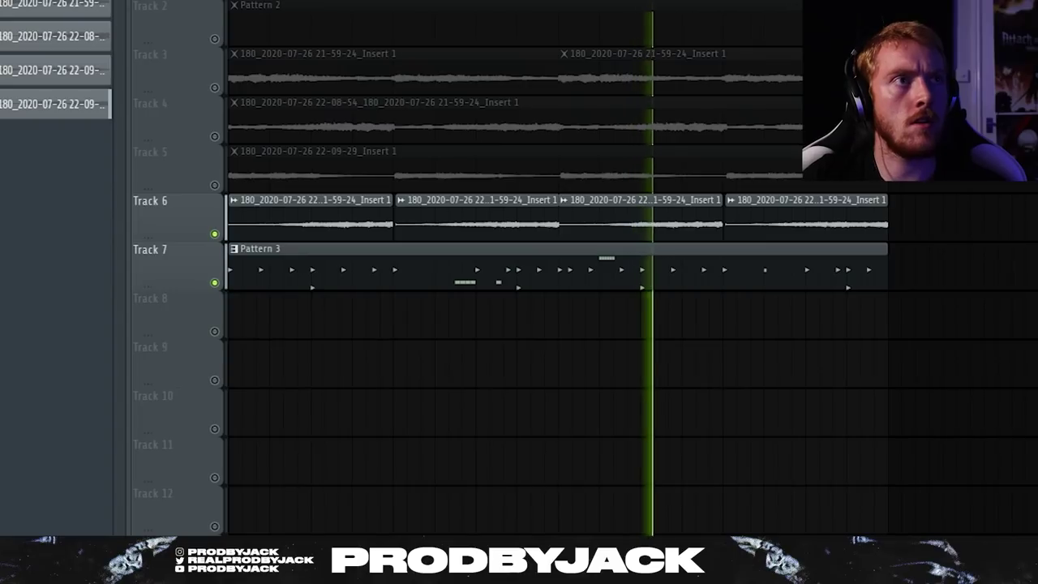
Step: Add OSDN - Kick (2) as a new channel and place kicks on steps 1, 7 and 27
key("F6")
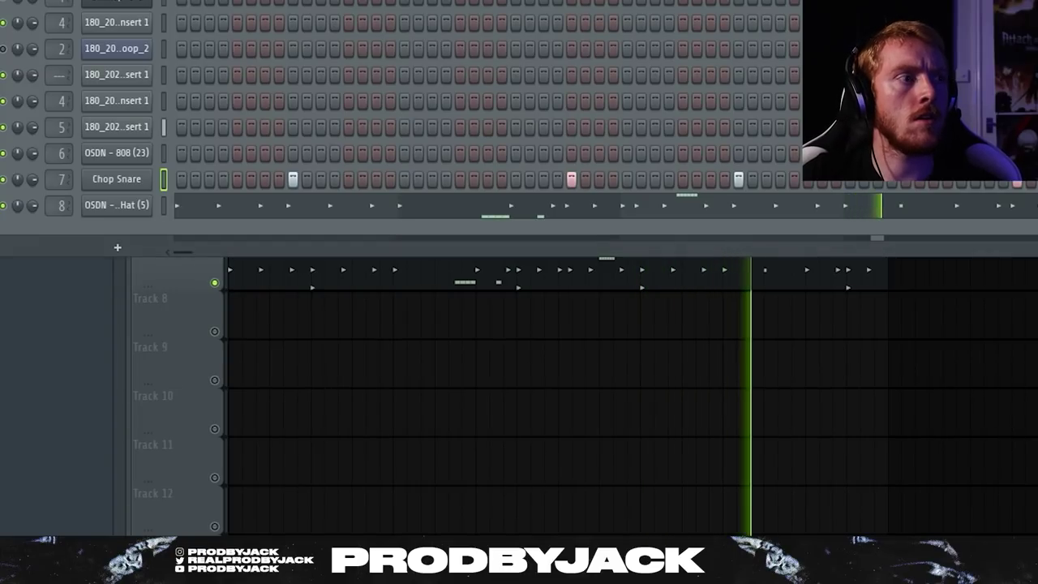
key("F6")
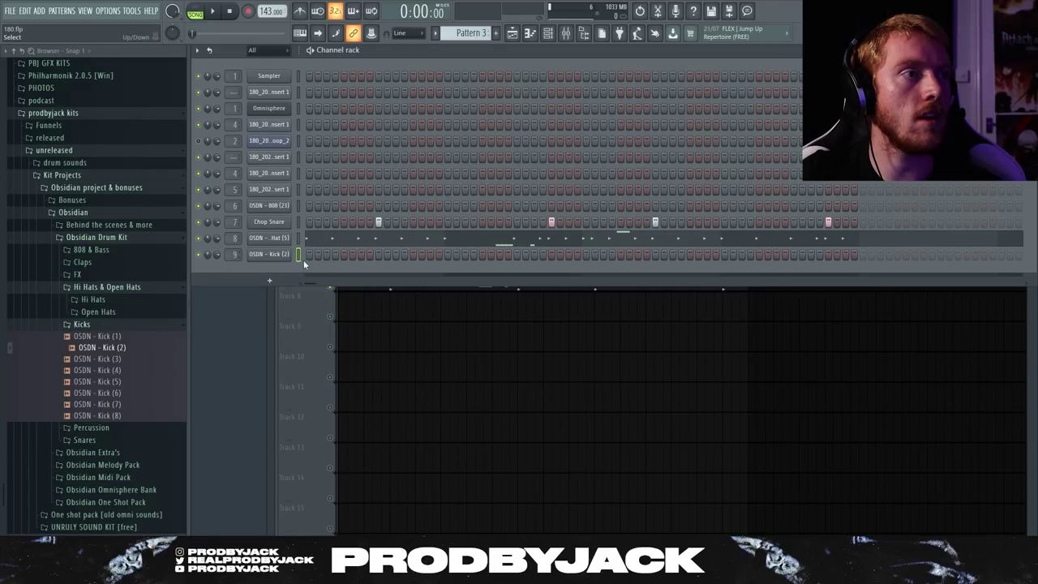
left_click(361, 255)
key("space")
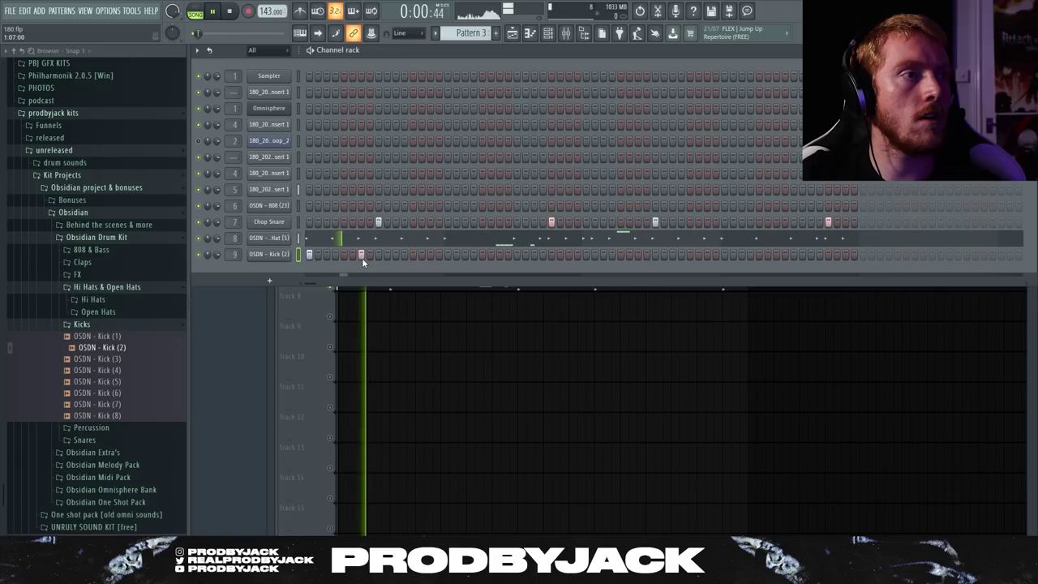
left_click(534, 255)
Step: Refine the kick pattern by trying step 23, clearing steps 23 and 27, and placing hits on steps 31, 33, 39 and 53
right_click(481, 254)
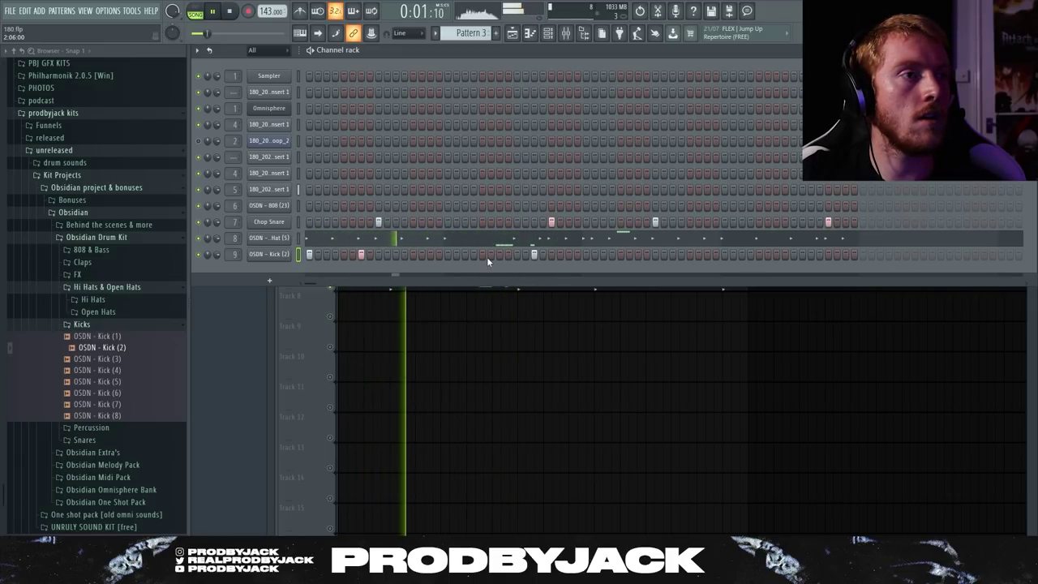
left_click(500, 255)
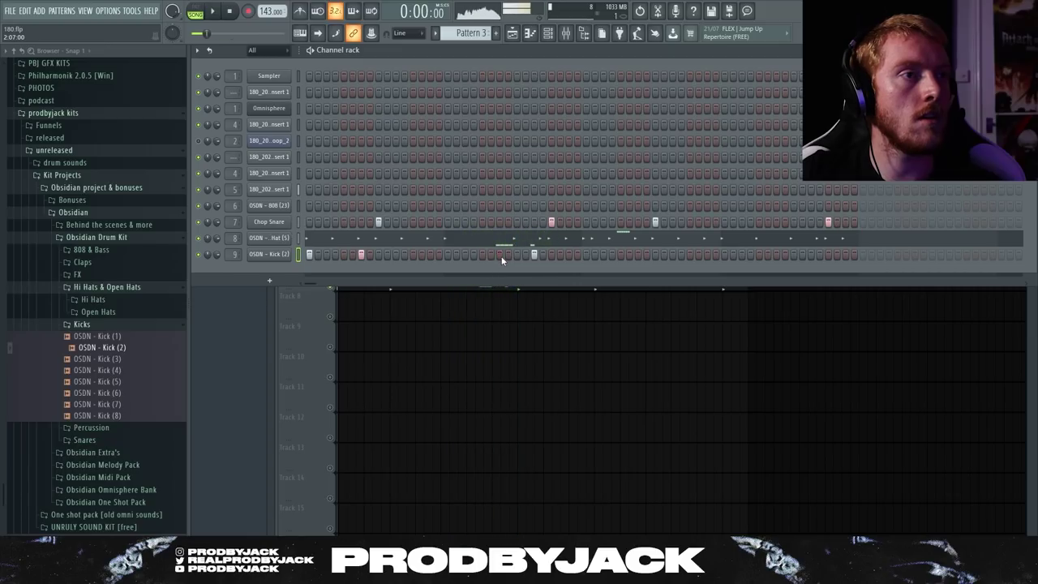
left_click(499, 255)
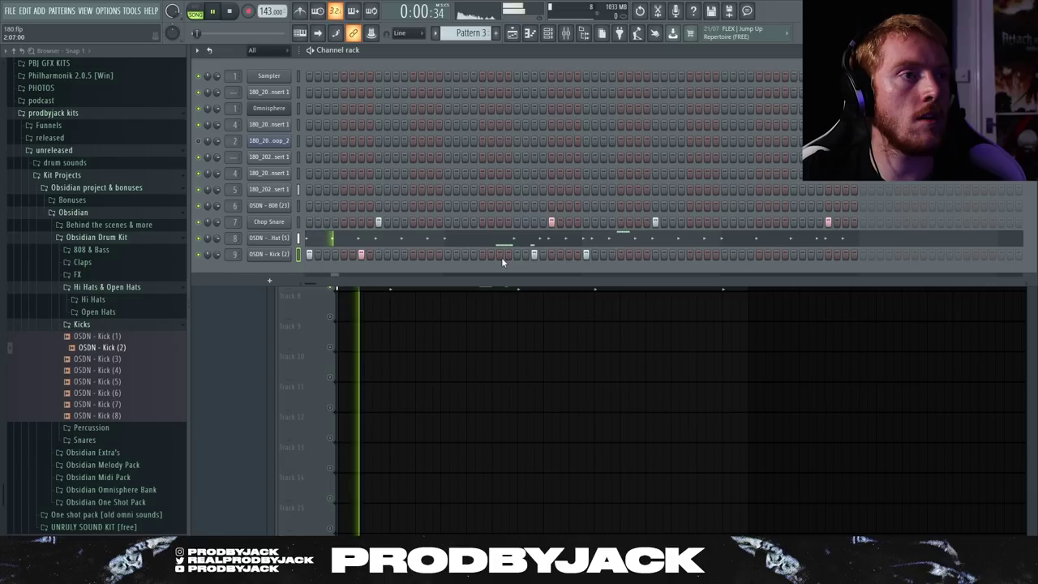
left_click(500, 254)
right_click(534, 255)
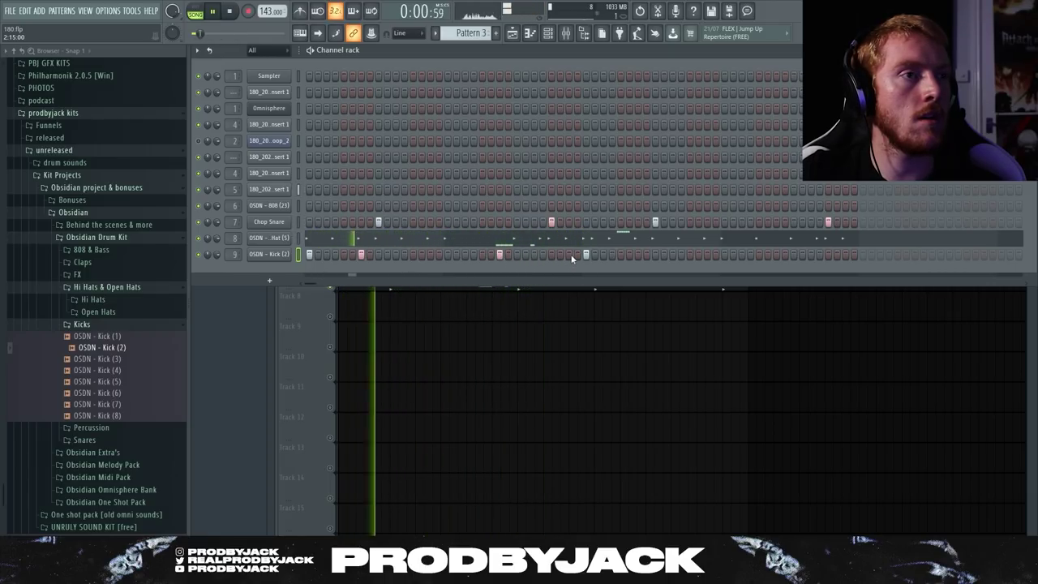
right_click(499, 254)
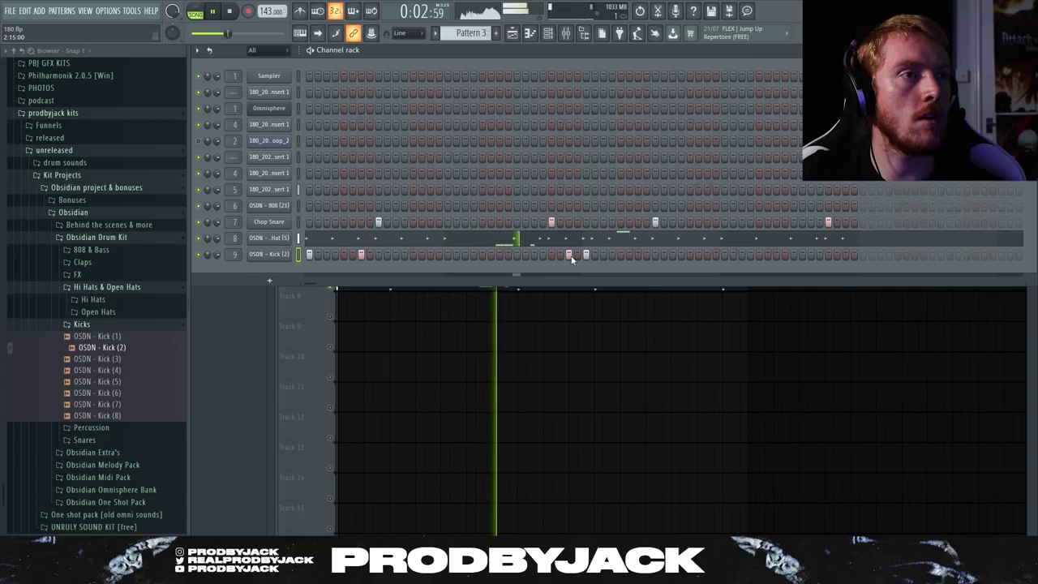
left_click(638, 255)
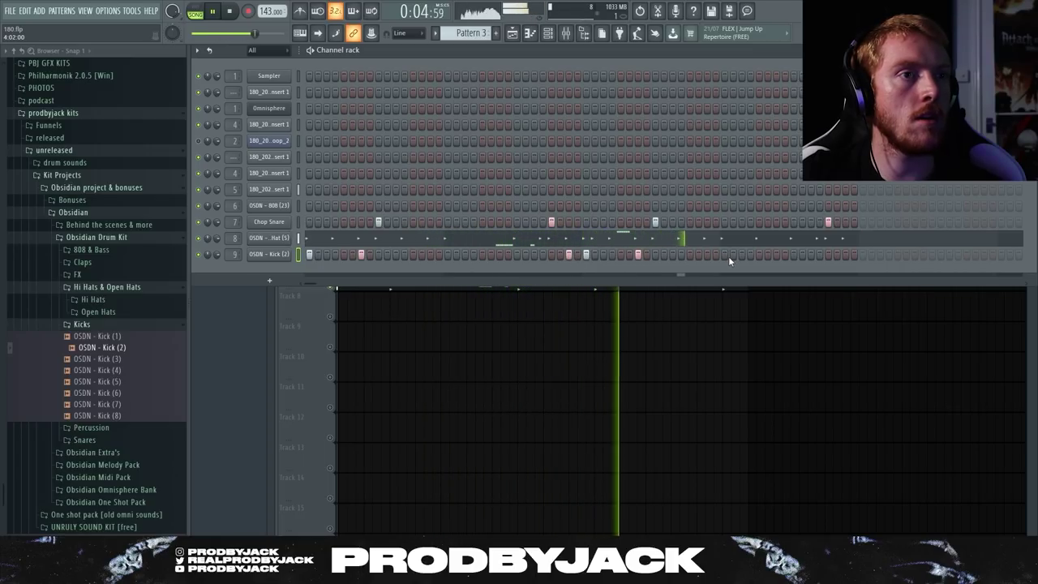
left_click(760, 255)
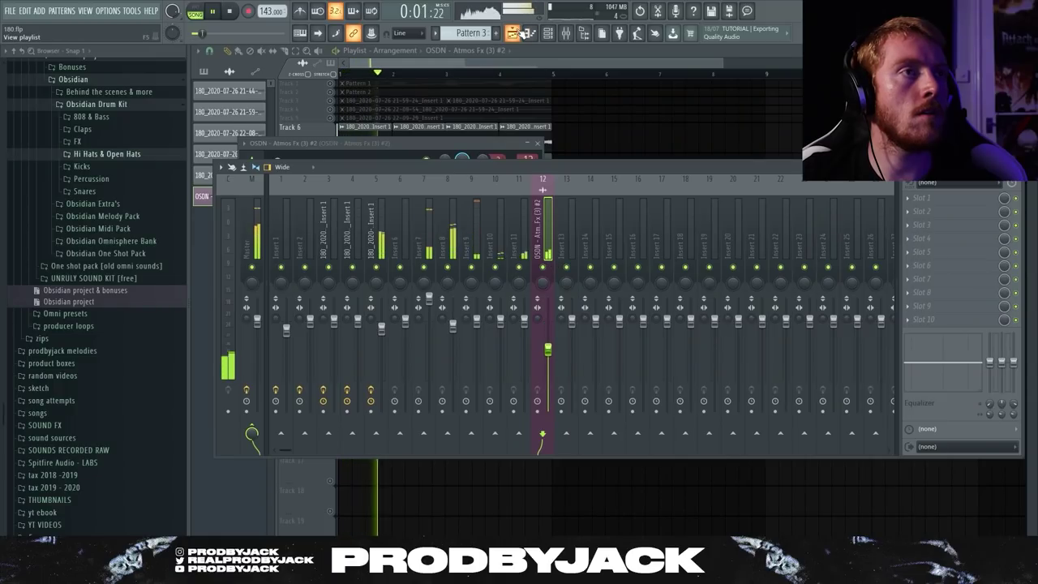
Step: Lower the OSDN - Atmos Fx (3) volume on mixer track 12 and trim its clip on playlist track 8 to end at bar 5
left_click(513, 32)
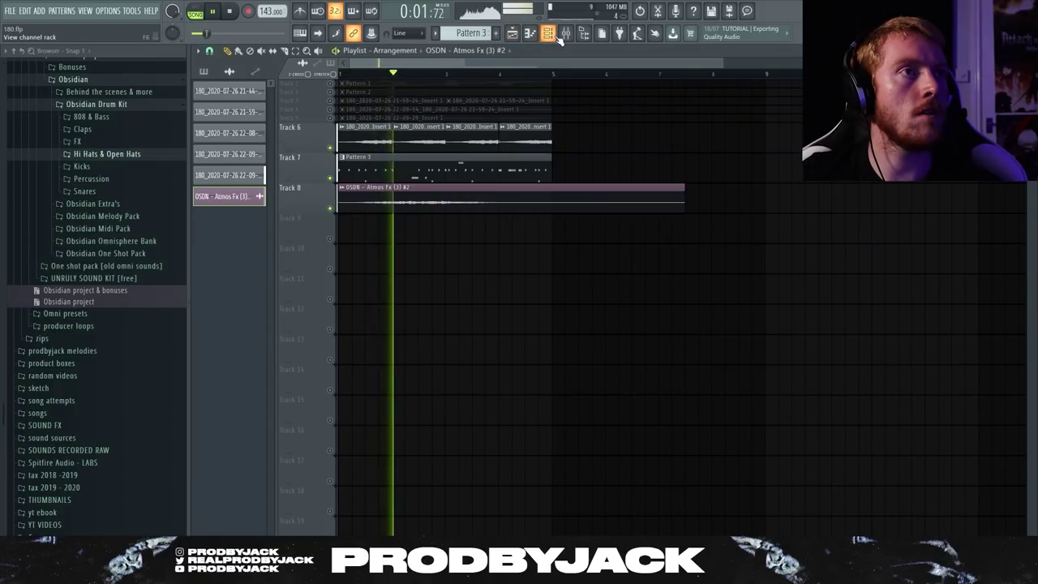
left_click(549, 32)
left_click(565, 32)
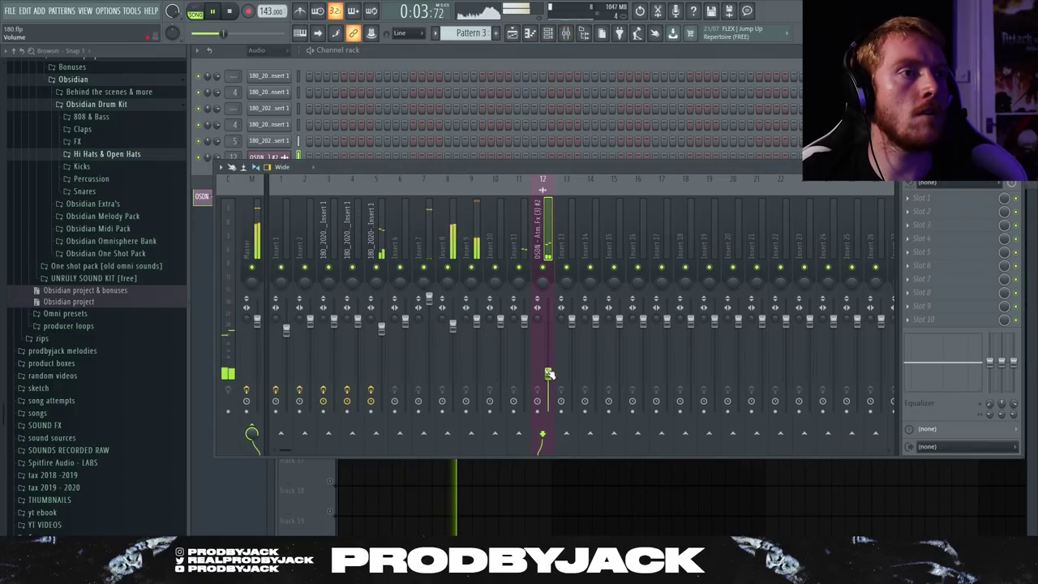
left_click(517, 35)
key("space")
left_click(549, 34)
right_click(448, 257)
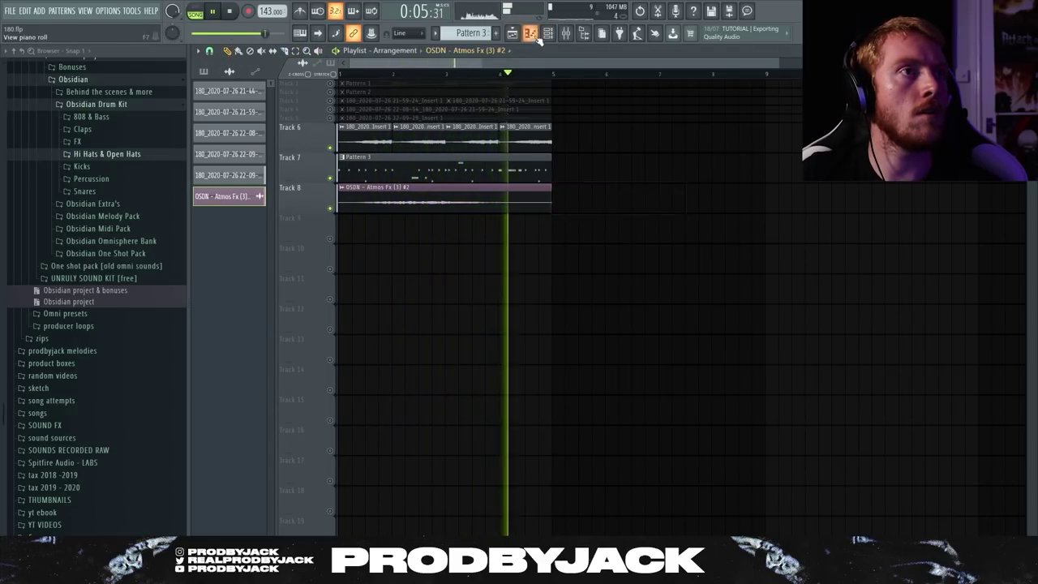
Step: Write the OSDN - 808 (23) bassline from F#5, A5 and C#5 notes, with short A5, G#5, A6, F#6, D6 and B5 slides
left_click(548, 32)
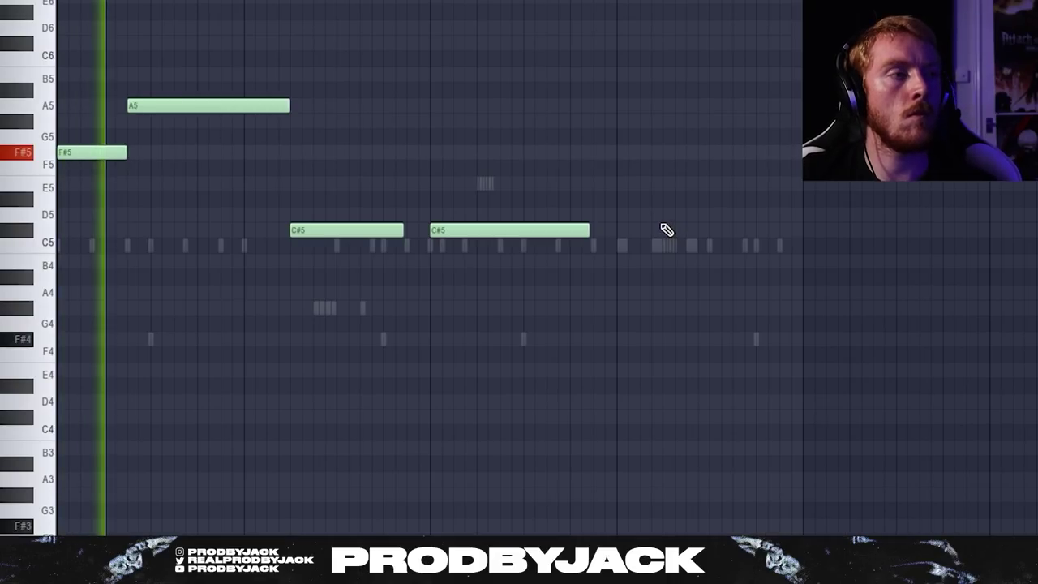
key("ctrl+a")
key("ctrl+d")
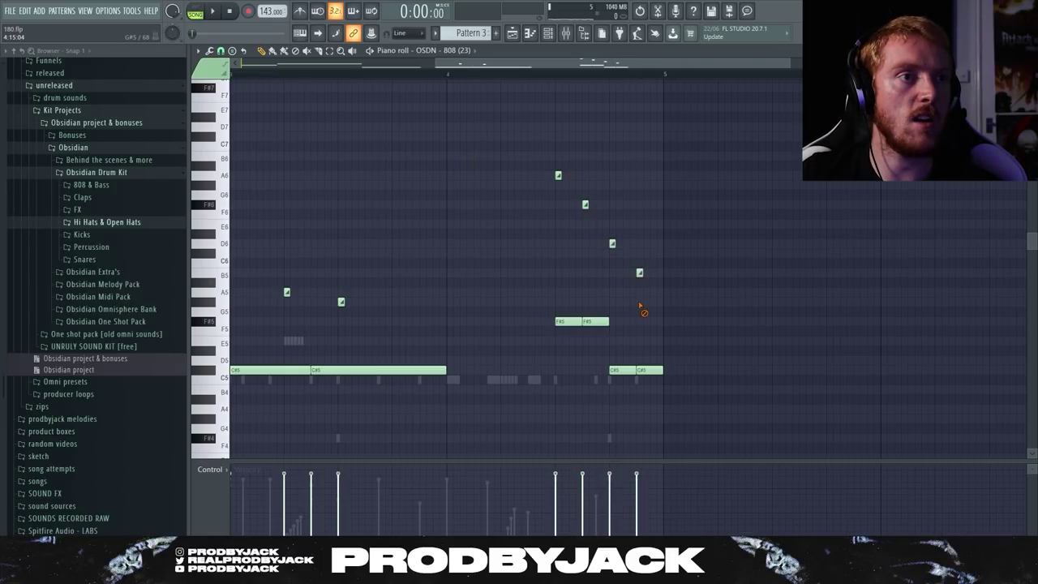
key("space")
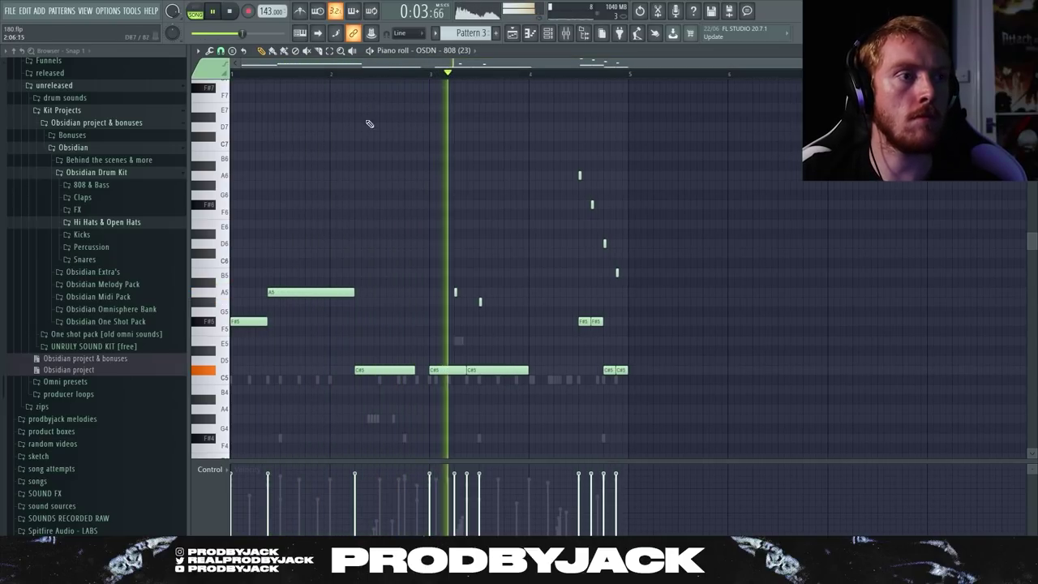
Step: Shift the G#5 slide note later in bar 3 and fill the bar 4 gap with a C#5 note reaching the F#5 notes
key("space")
scroll(484, 307, "up", 3, "ctrl")
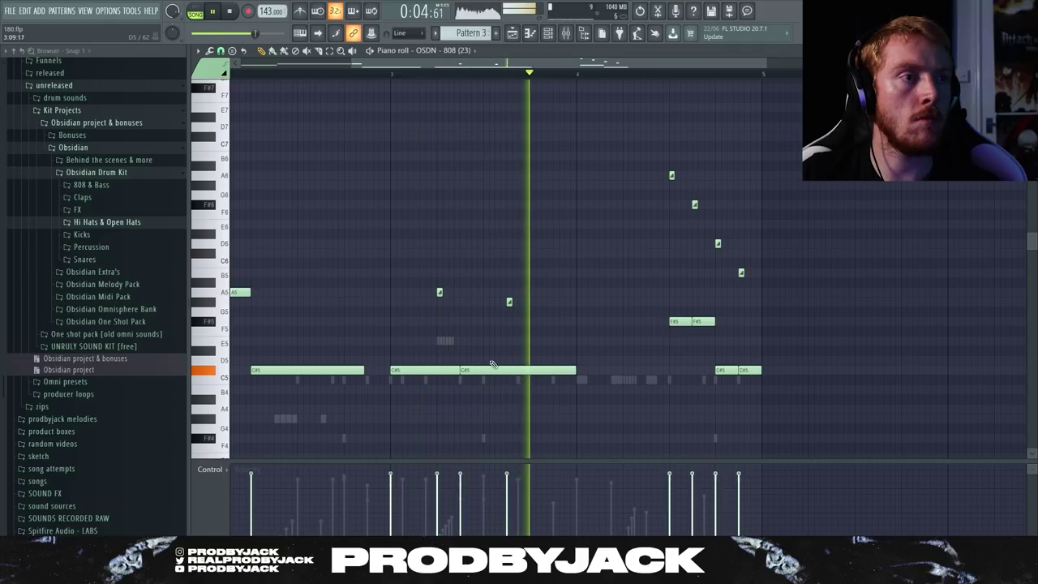
scroll(544, 359, "down", 3, "ctrl")
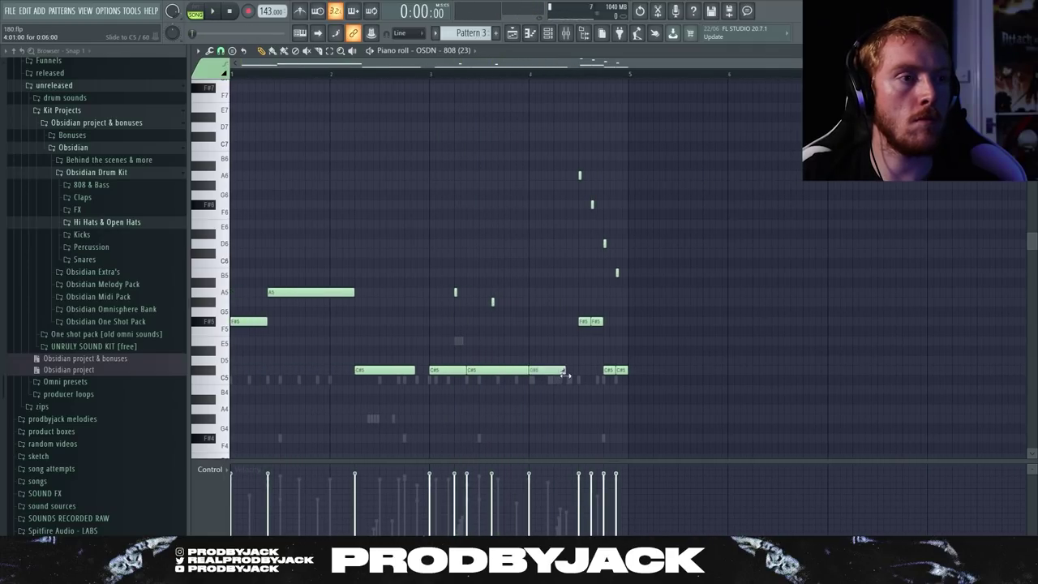
key("space")
left_click_drag(566, 376, 612, 391)
right_click(540, 373)
left_click(522, 372)
left_click(543, 372)
scroll(614, 396, "up", 3, "ctrl")
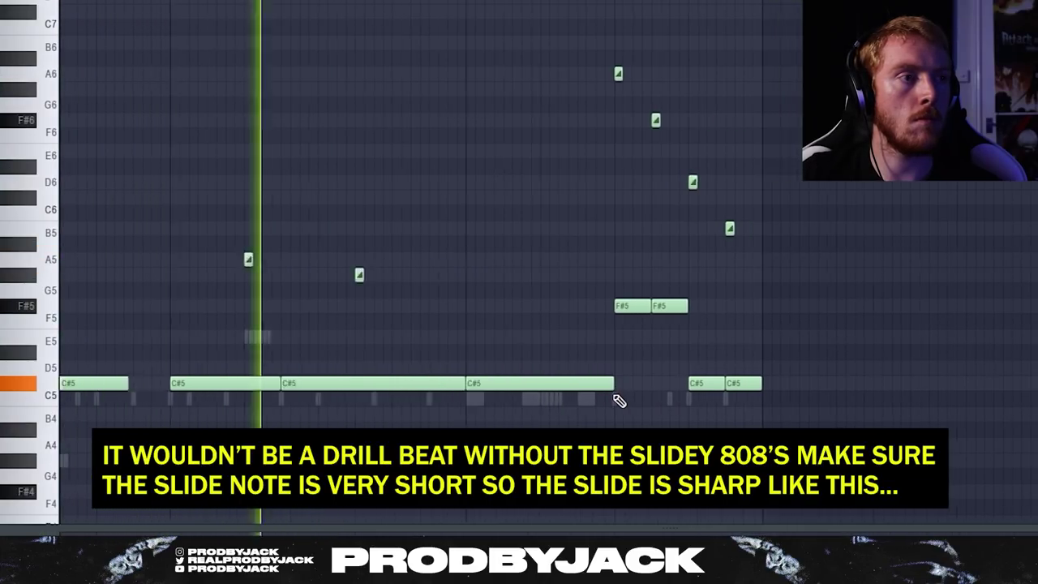
Step: Trim the preceding C#5 note, start the last long C#5 just before bar 4 and extend it to the first closing F#5
scroll(618, 401, "down", 3, "ctrl")
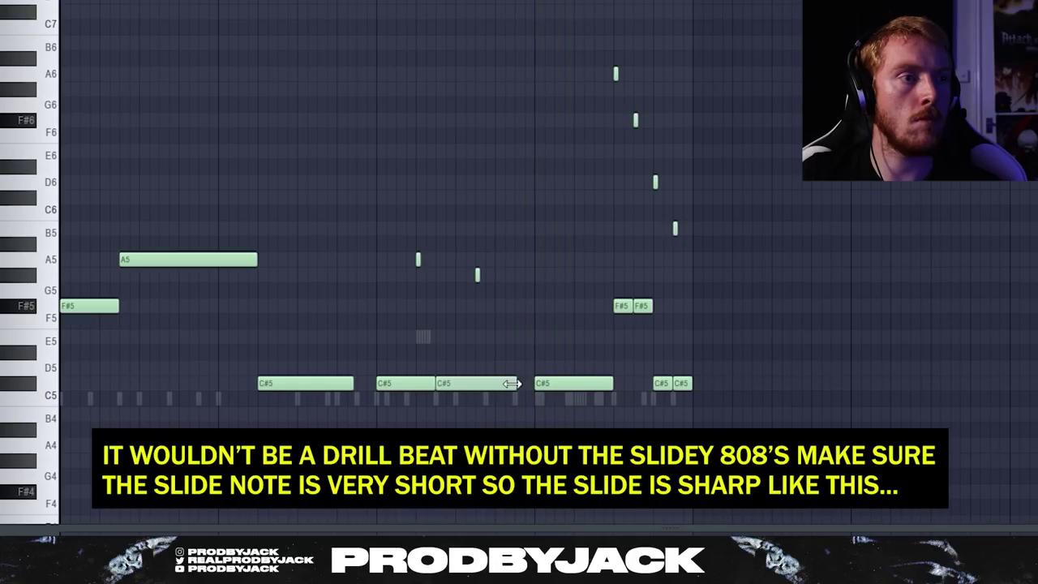
scroll(511, 384, "up", 2, "ctrl")
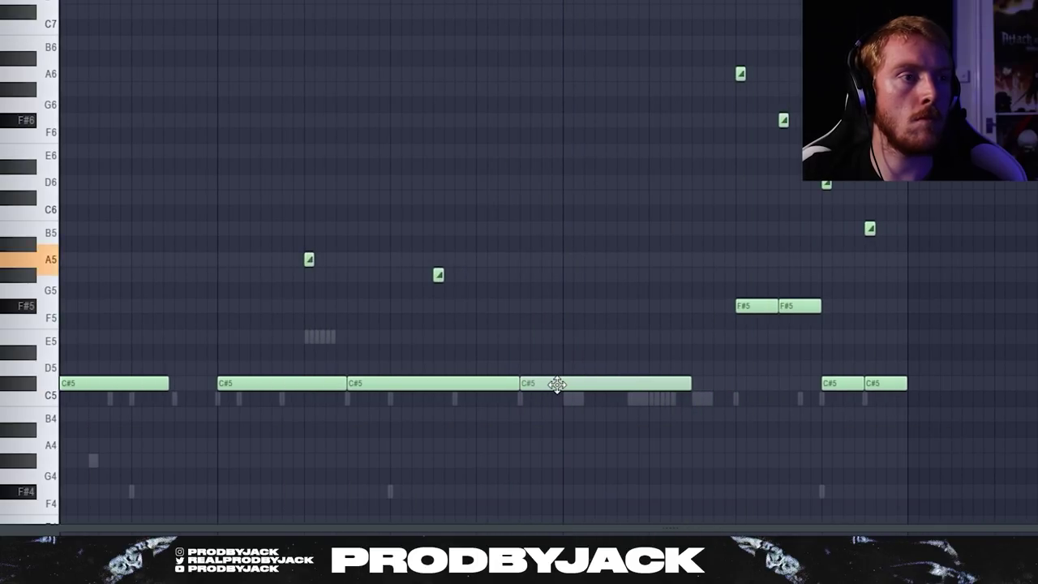
left_click_drag(714, 385, 723, 394)
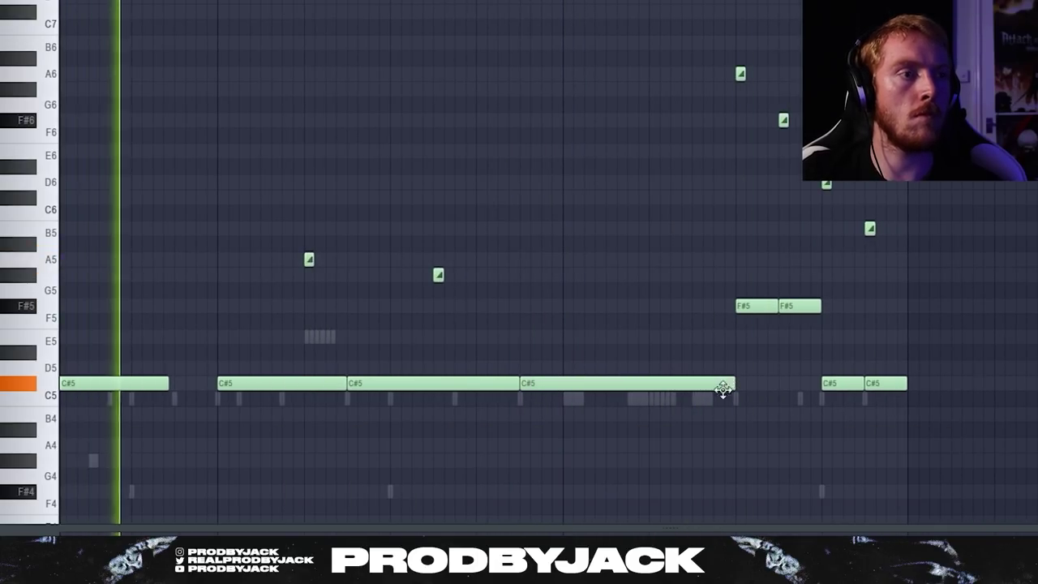
scroll(690, 430, "down", 3, "ctrl")
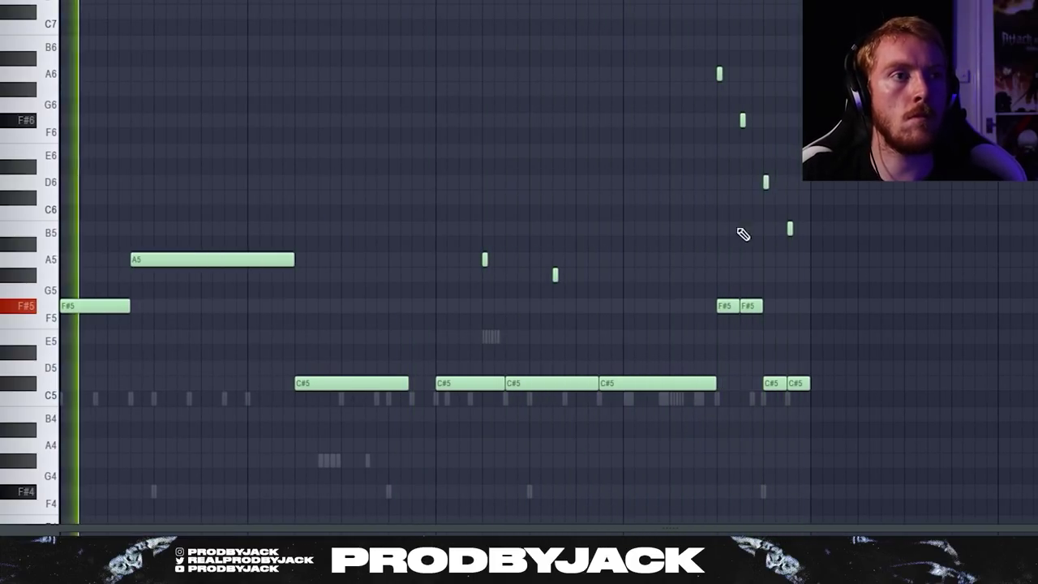
Step: Rework the end of bar 4 into one F#5 note with a C#6 slide and two C#5 notes with A6 and F#6 slides
scroll(726, 186, "up", 4, "ctrl")
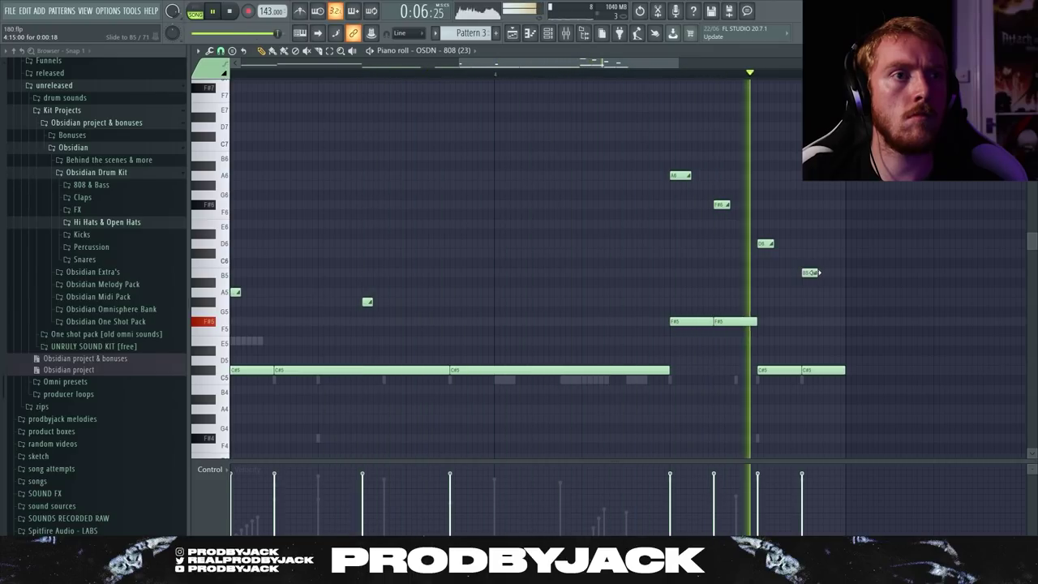
key("space")
scroll(713, 223, "down", 3)
scroll(723, 249, "up", 5)
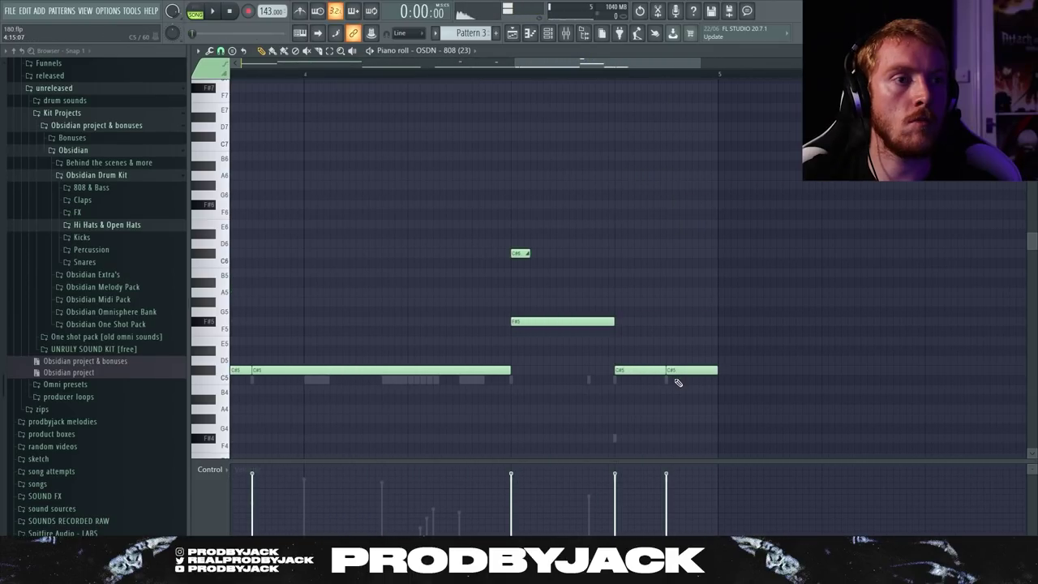
scroll(675, 381, "down", 3)
scroll(633, 219, "up", 2)
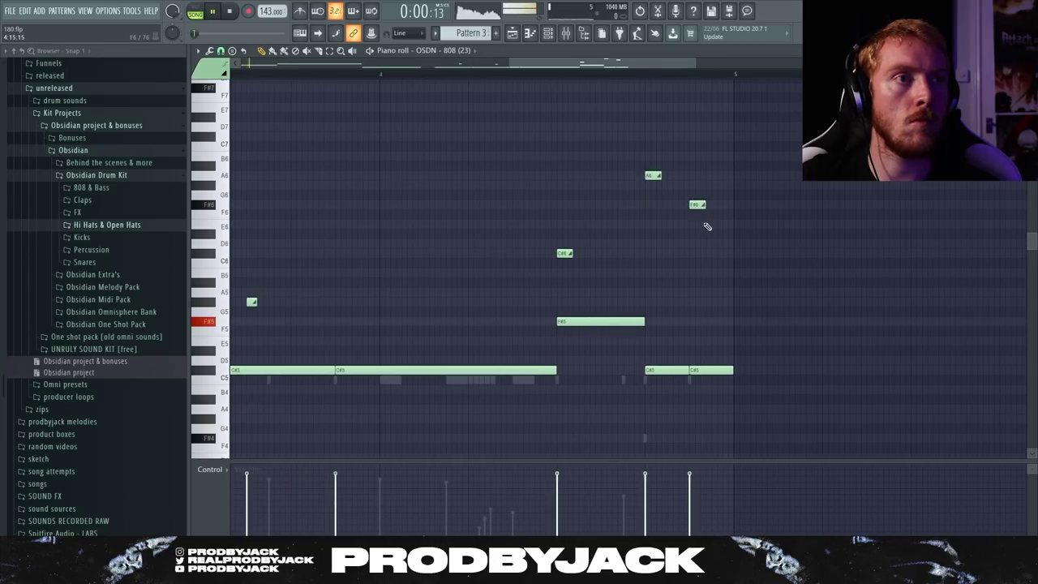
scroll(707, 226, "up", 3)
scroll(689, 227, "down", 6)
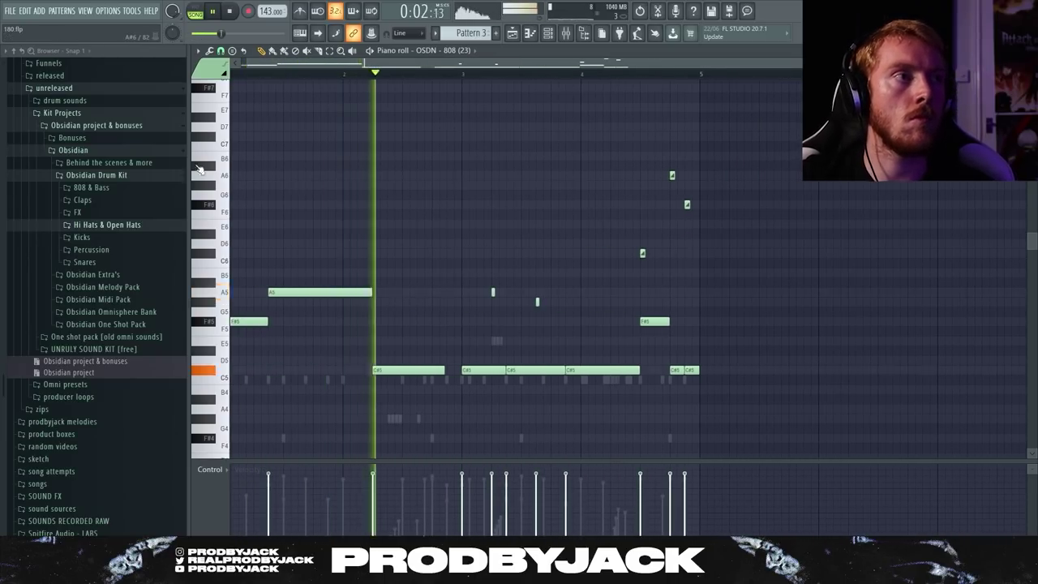
Step: Shorten the A6 and F#6 slide notes at the end of the 808 pattern to 0:00:12
scroll(349, 203, "down", 1)
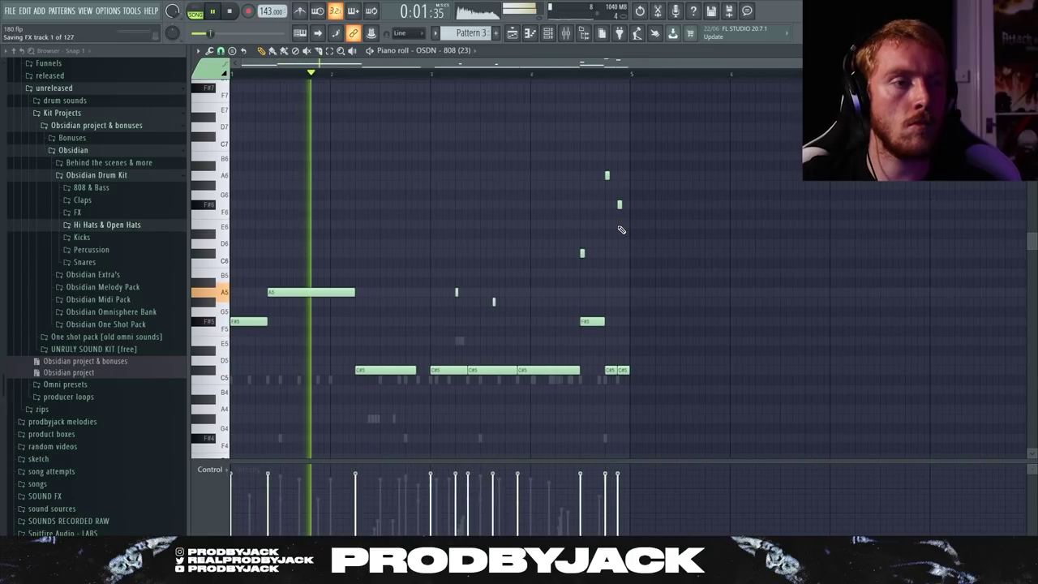
scroll(622, 230, "up", 3)
scroll(632, 217, "up", 2)
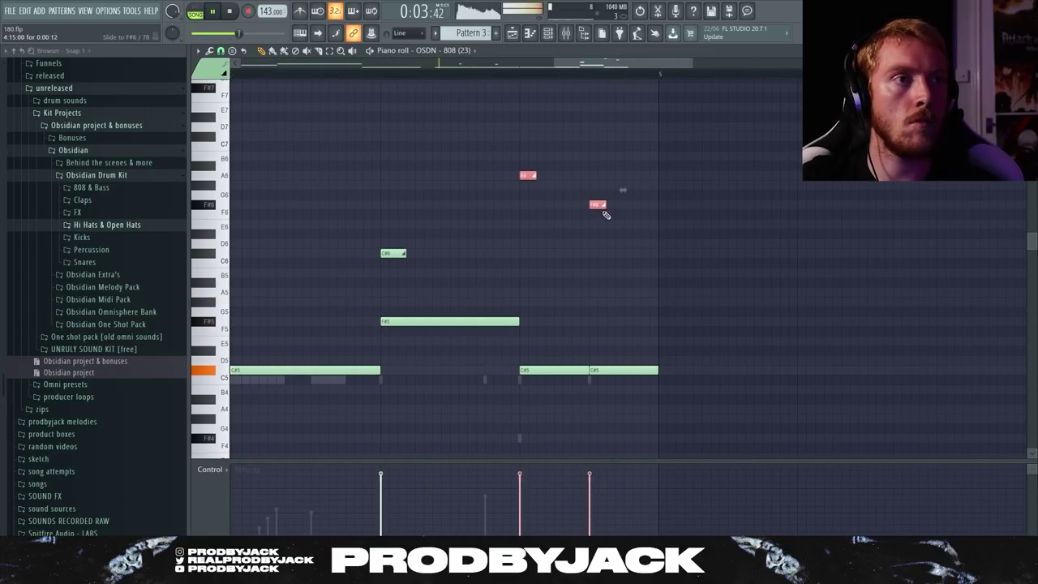
scroll(606, 214, "down", 2)
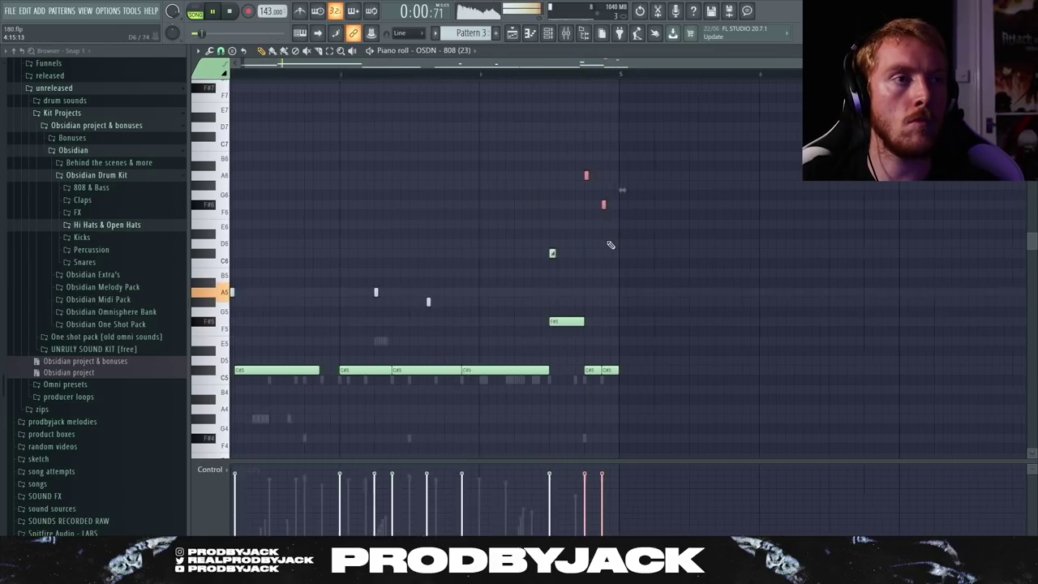
scroll(625, 251, "down", 1)
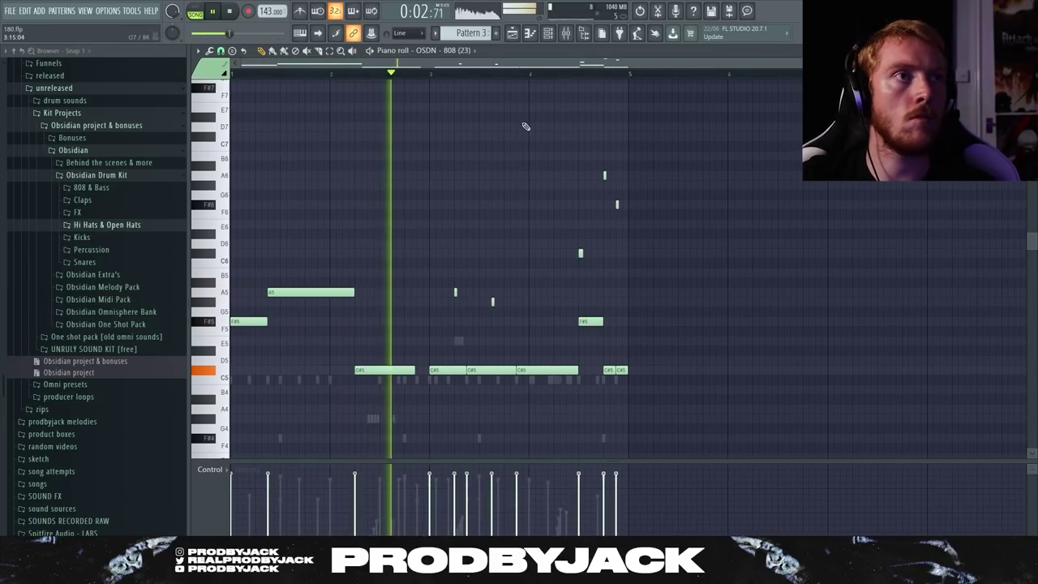
left_click(548, 34)
left_click(549, 33)
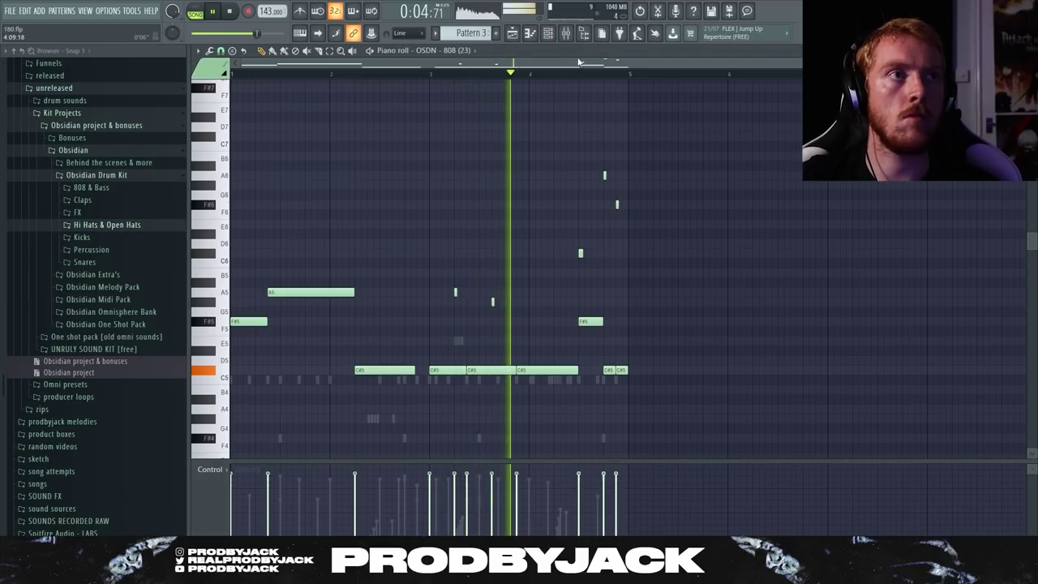
left_click(566, 33)
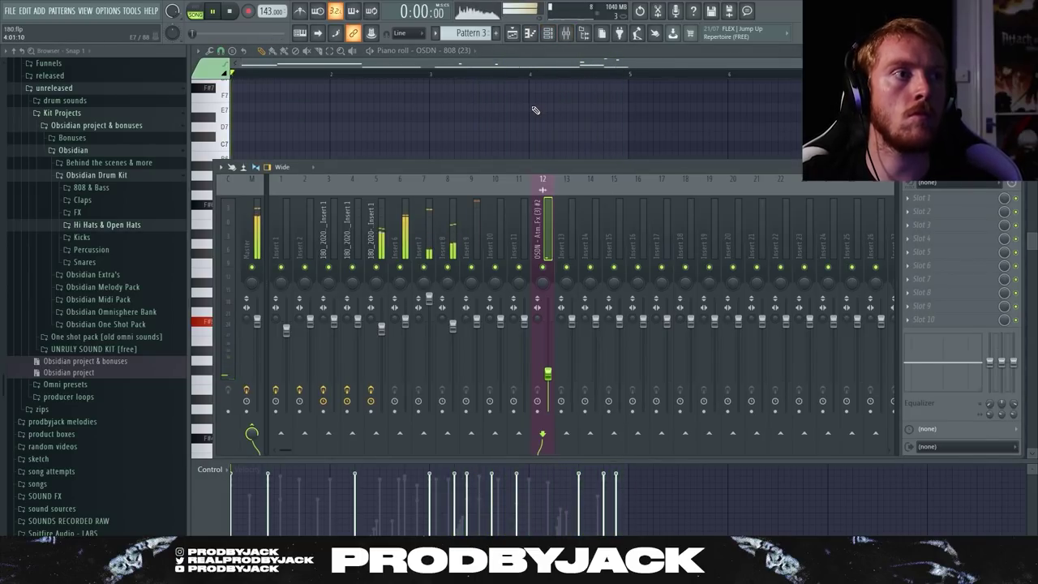
left_click(530, 34)
left_click(514, 34)
left_click(549, 36)
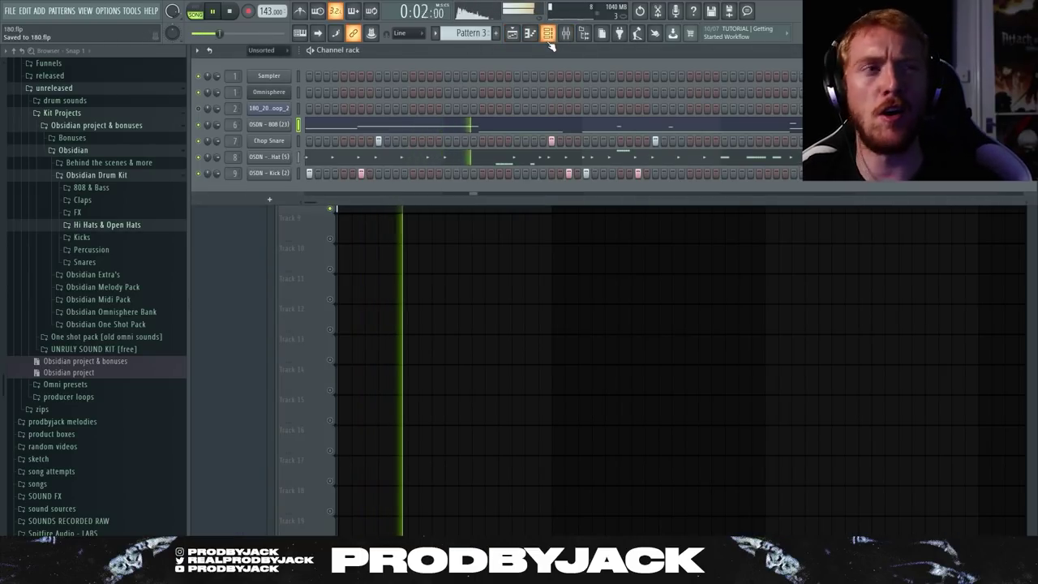
left_click(529, 33)
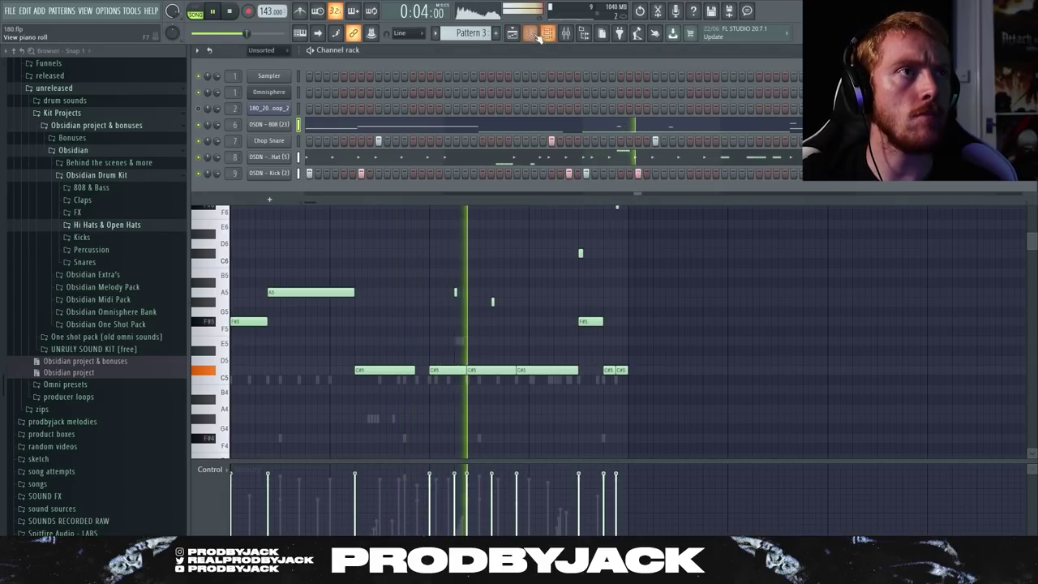
left_click(515, 35)
left_click(531, 35)
left_click(548, 37)
left_click(515, 35)
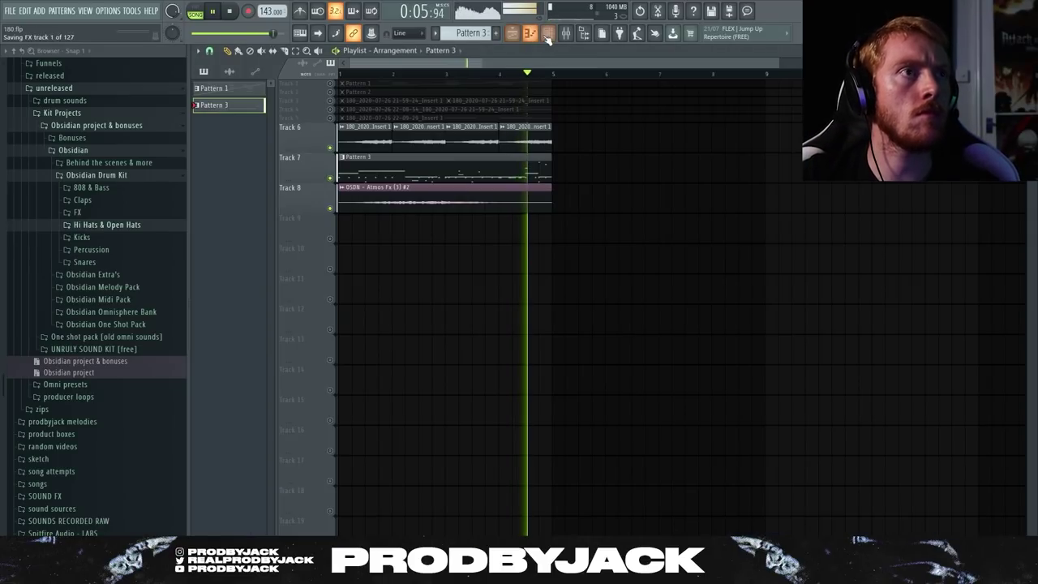
Step: Add OSDN - Perc One Shot (12) as a new channel and give it hits on steps 29 and 61 in place of the Chop Snare
left_click(548, 37)
left_click(530, 34)
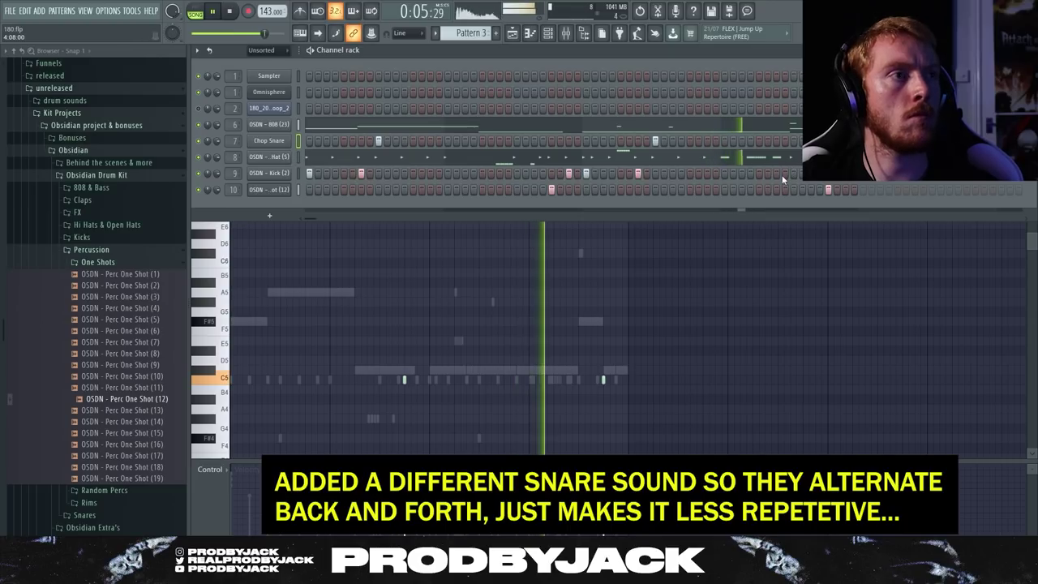
left_click(283, 192)
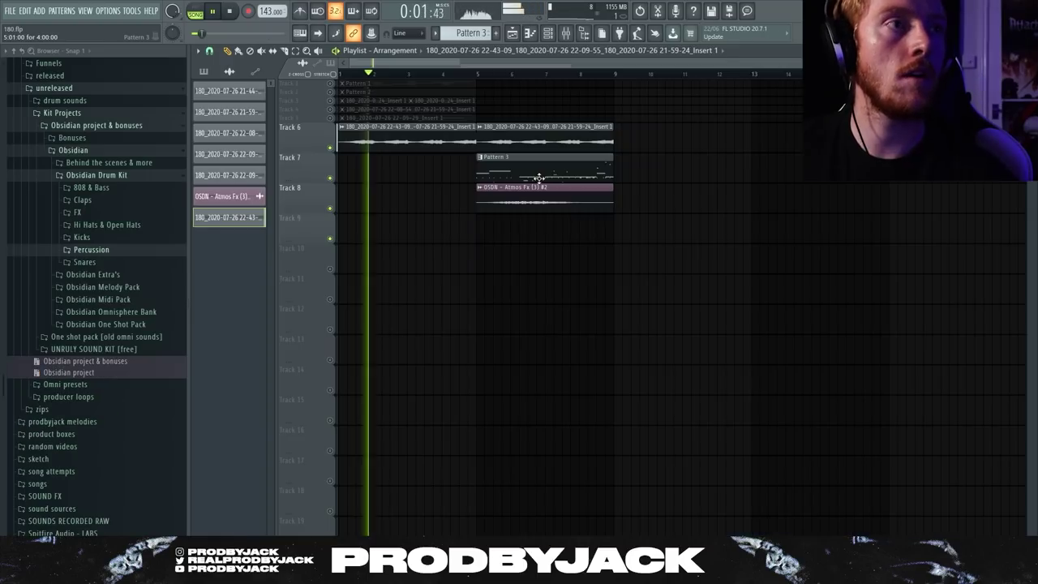
Step: Move the OSDN - Atmos Fx (3) clip to playlist track 7 and the Pattern 3 clip to track 8, both starting at bar 5
left_click_drag(526, 206, 433, 192)
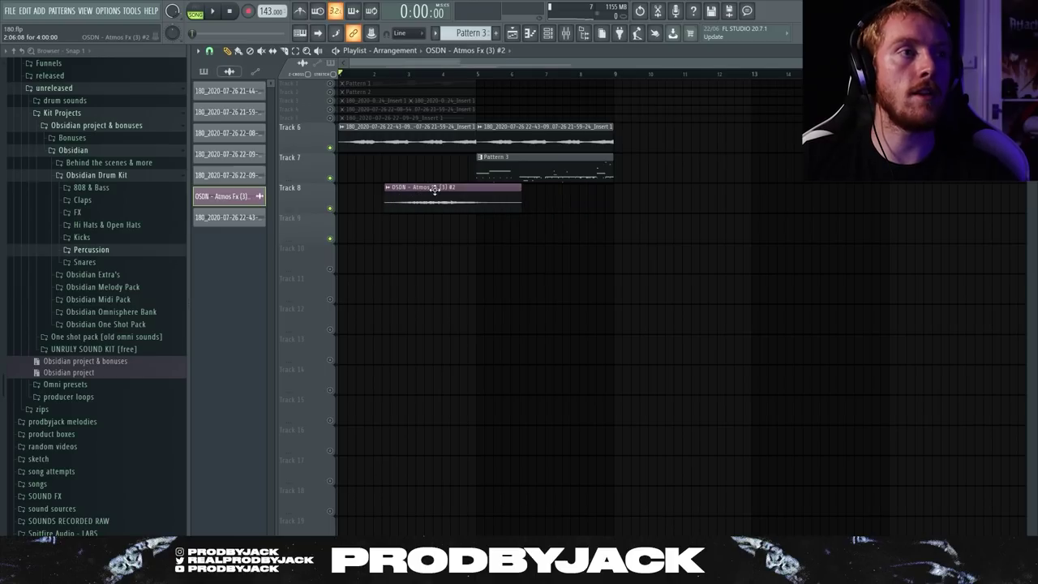
left_click_drag(525, 172, 580, 161)
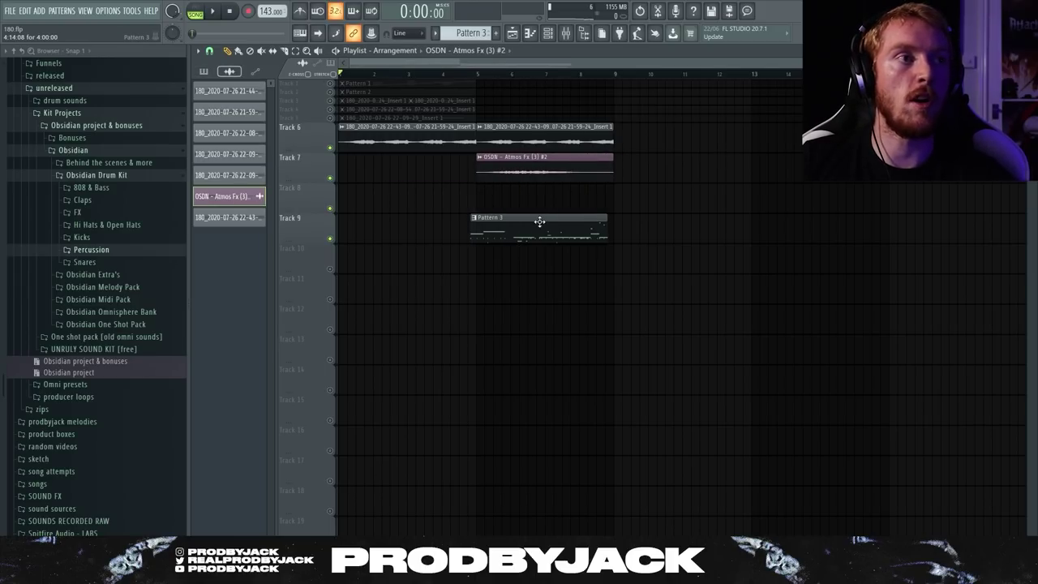
left_click_drag(538, 225, 544, 196)
Step: Split Pattern 3 into separate patterns by channel and close the OSDN - 808 (23) channel settings
left_click(435, 32)
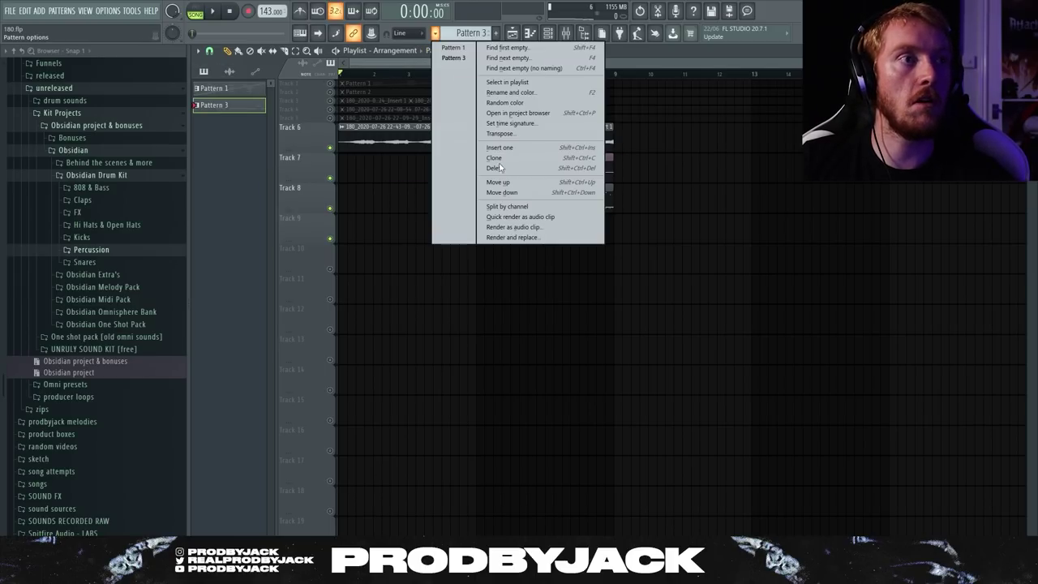
left_click(509, 207)
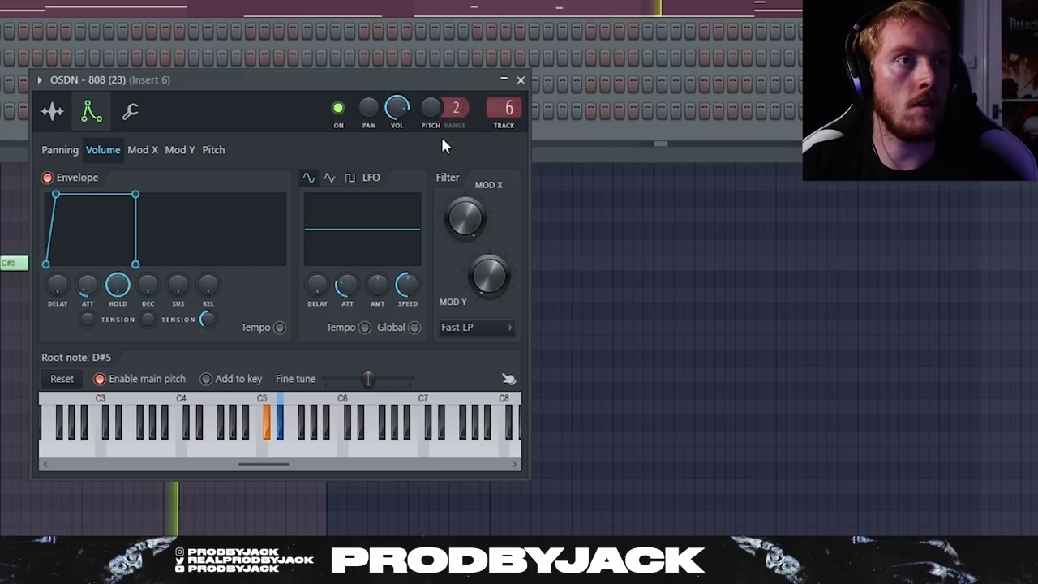
left_click(521, 80)
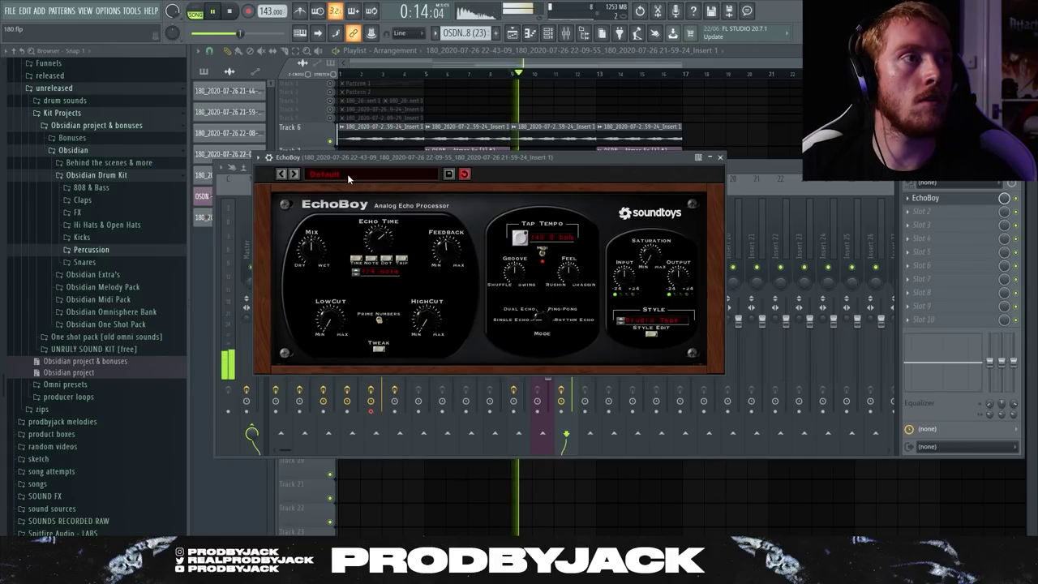
Step: Load the AnaLogged preset from the Classics group in EchoBoy on the melody's mixer track and hide the mixer
left_click(348, 175)
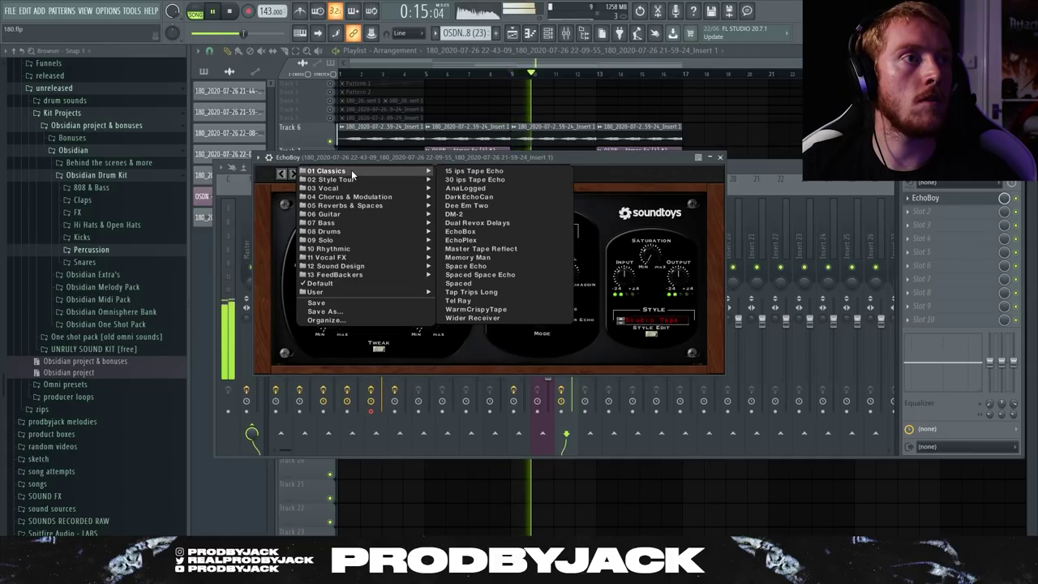
mouse_move(385, 170)
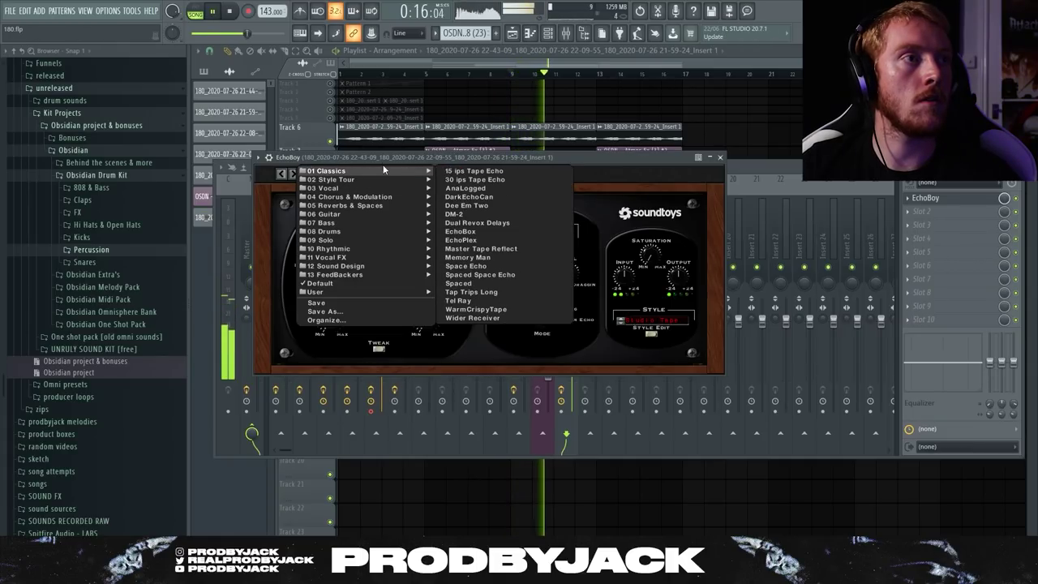
left_click(472, 188)
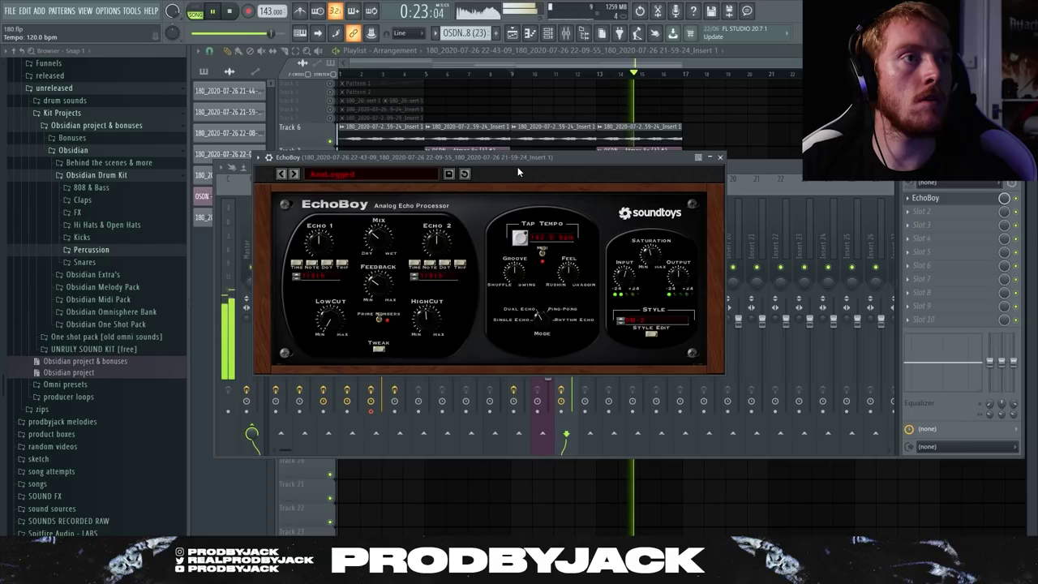
left_click_drag(517, 167, 543, 255)
left_click(535, 155)
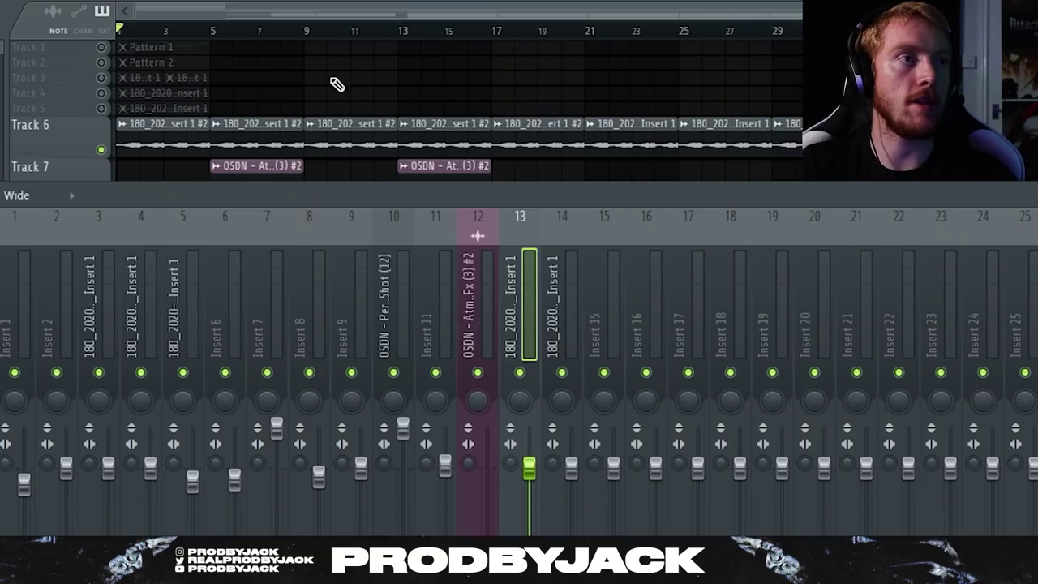
key("F9")
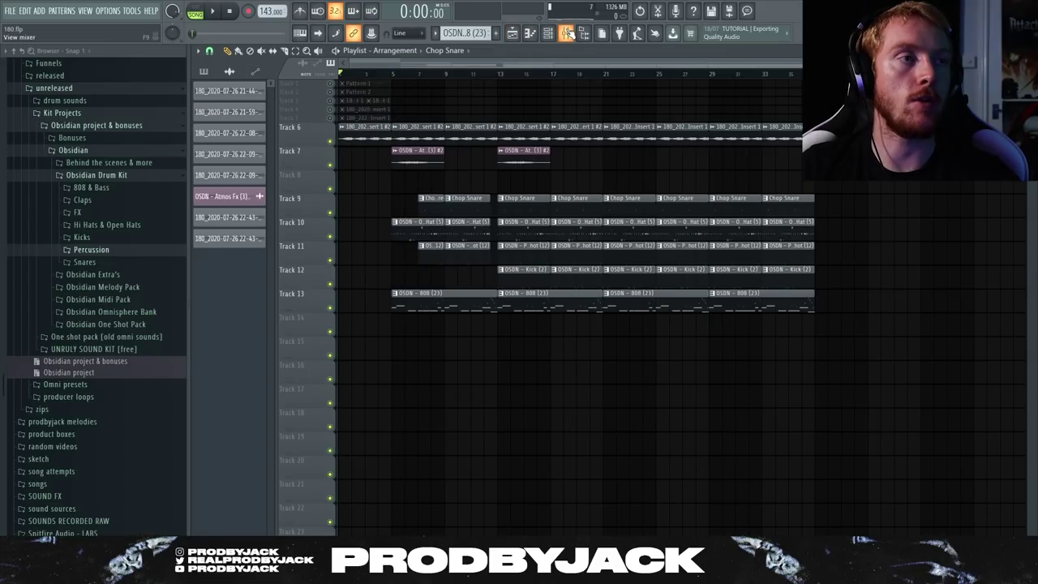
Step: Add Fruity Love Philter in slot 2 of the melody's mixer track and create an automation clip for its mix level
left_click(566, 33)
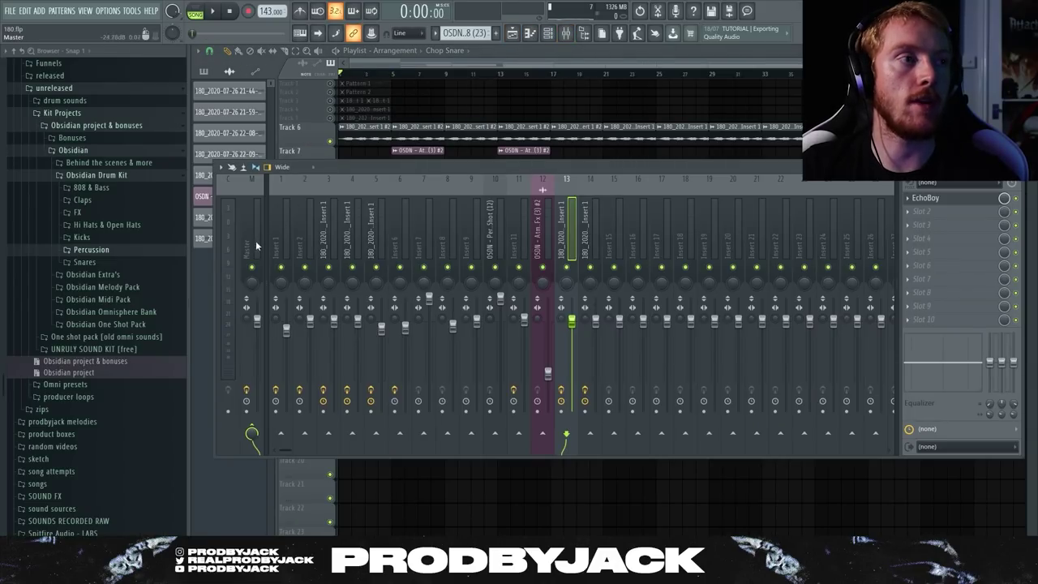
left_click(563, 246)
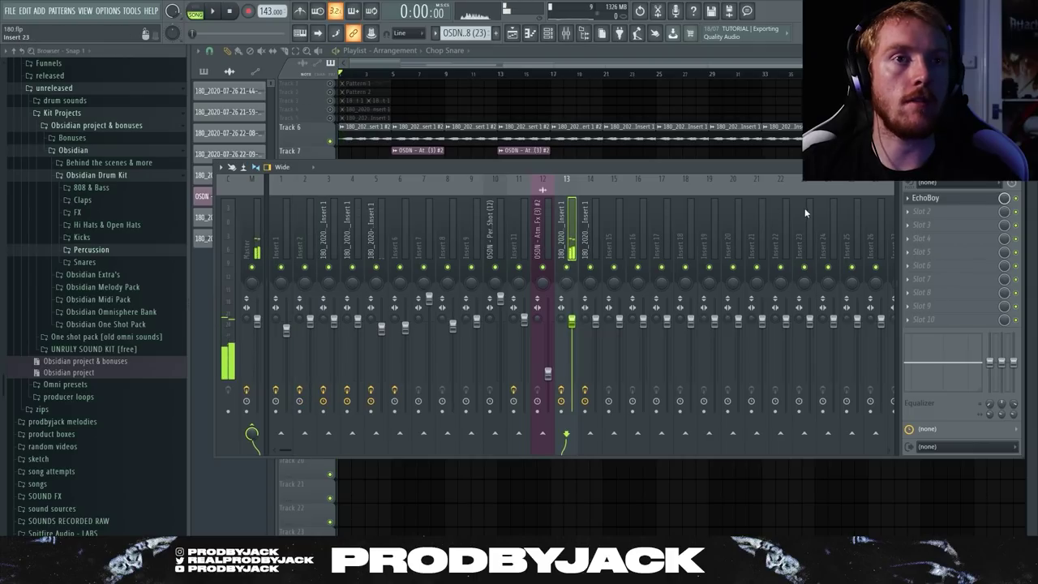
left_click(917, 212)
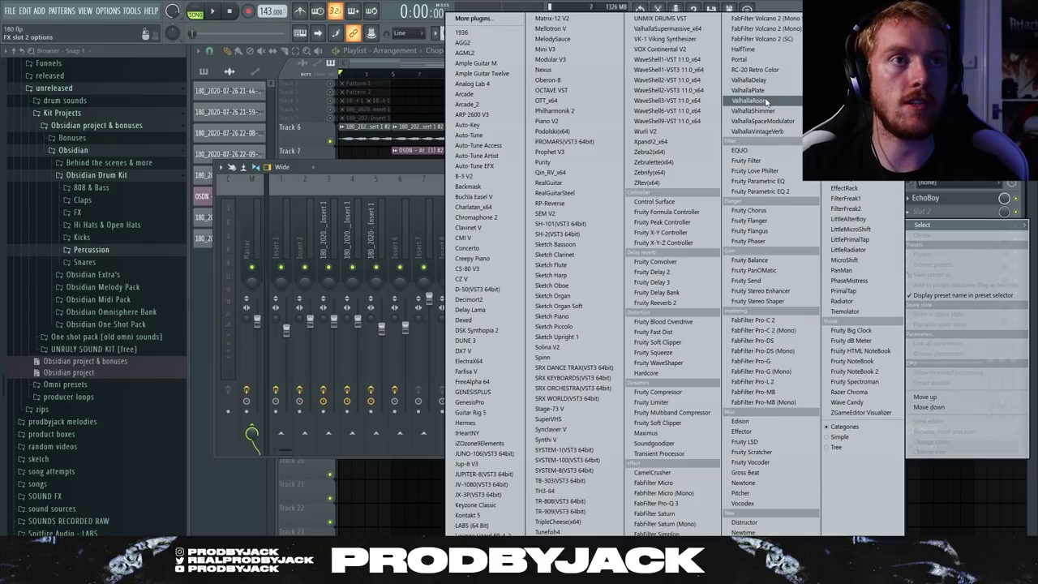
left_click(775, 173)
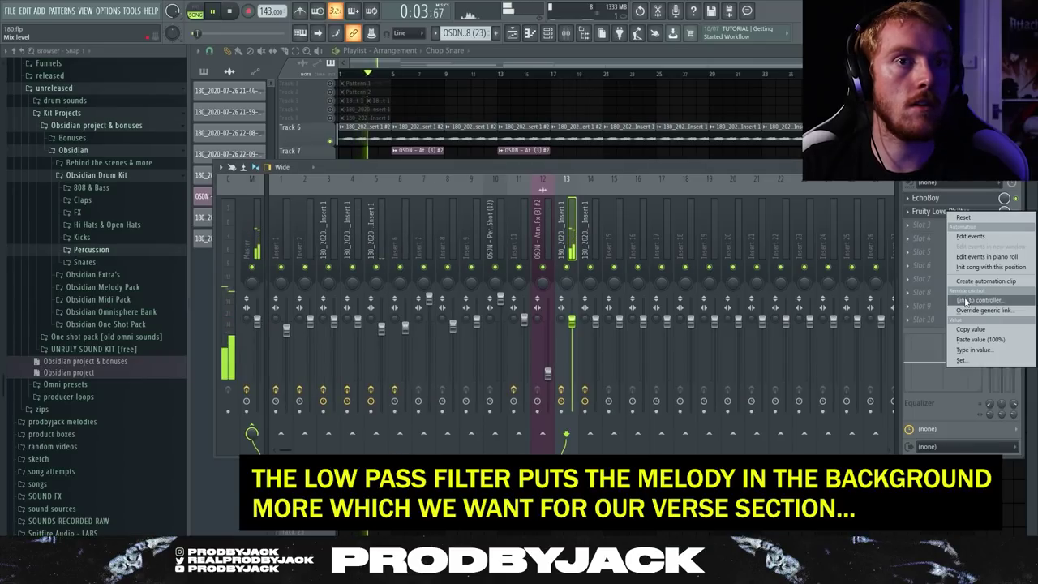
left_click(973, 281)
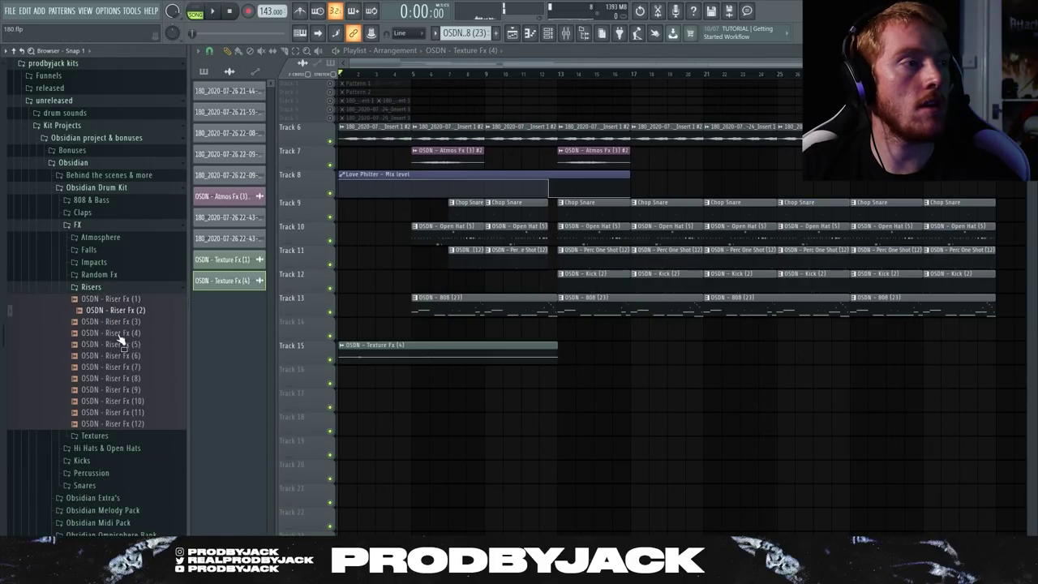
Step: Place OSDN - Riser Fx (2) on playlist track 14 so it peaks at bar 13, and route it to mixer track 15
left_click_drag(328, 333, 567, 333)
scroll(578, 334, "up", 3)
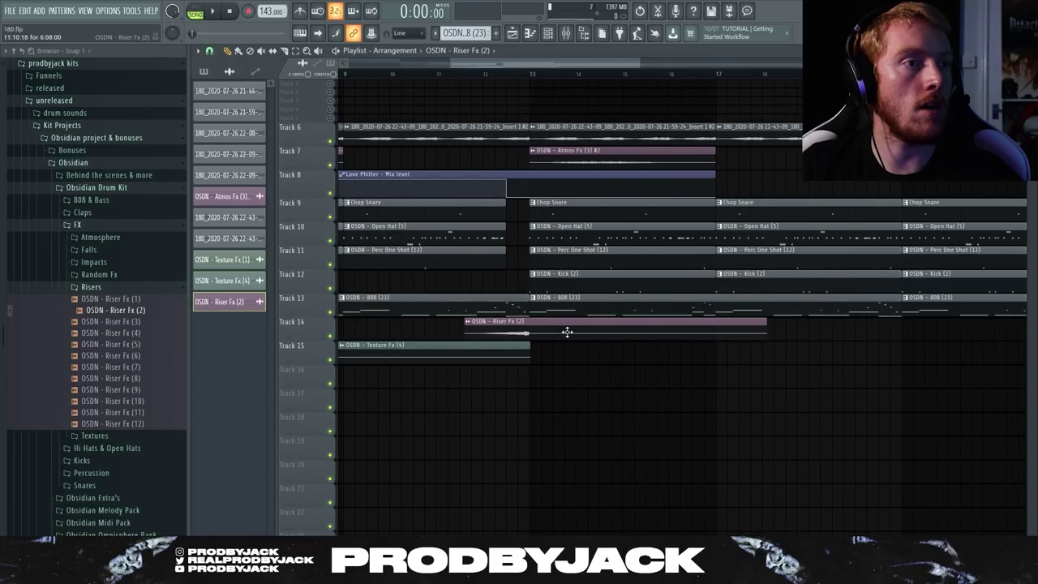
scroll(558, 333, "up", 3)
scroll(499, 333, "up", 3)
double_click(530, 332)
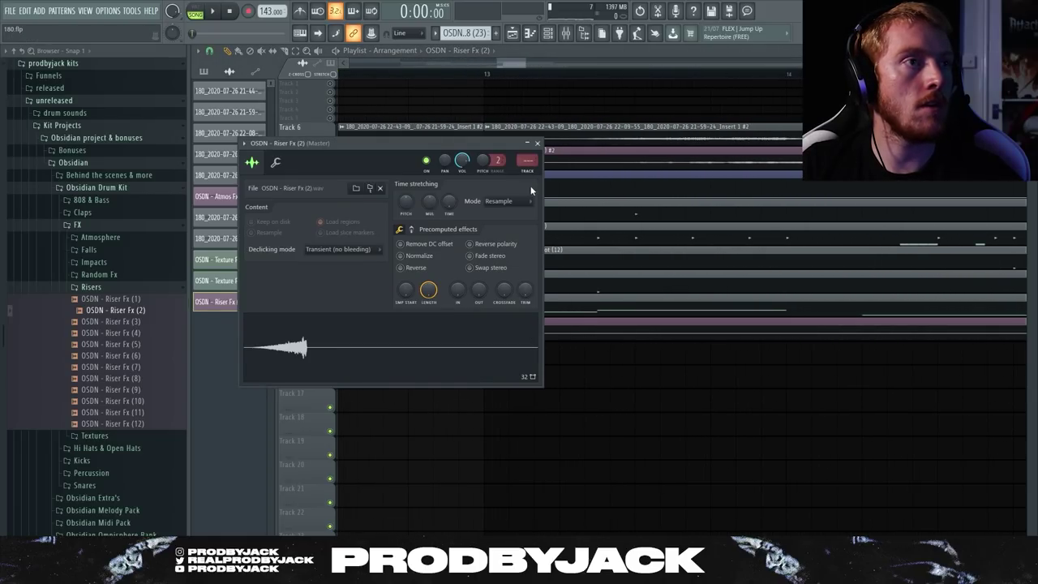
left_click(532, 174)
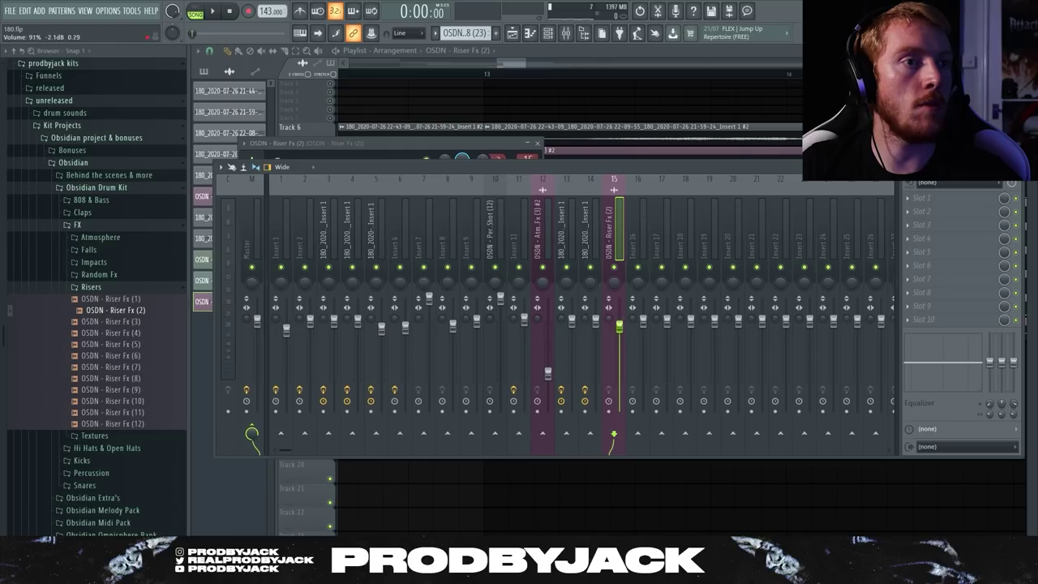
Step: Load ValhallaVintageVerb on the riser's mixer track with the mix at 70.8 % and lower the track's volume
left_click(923, 198)
left_click(758, 132)
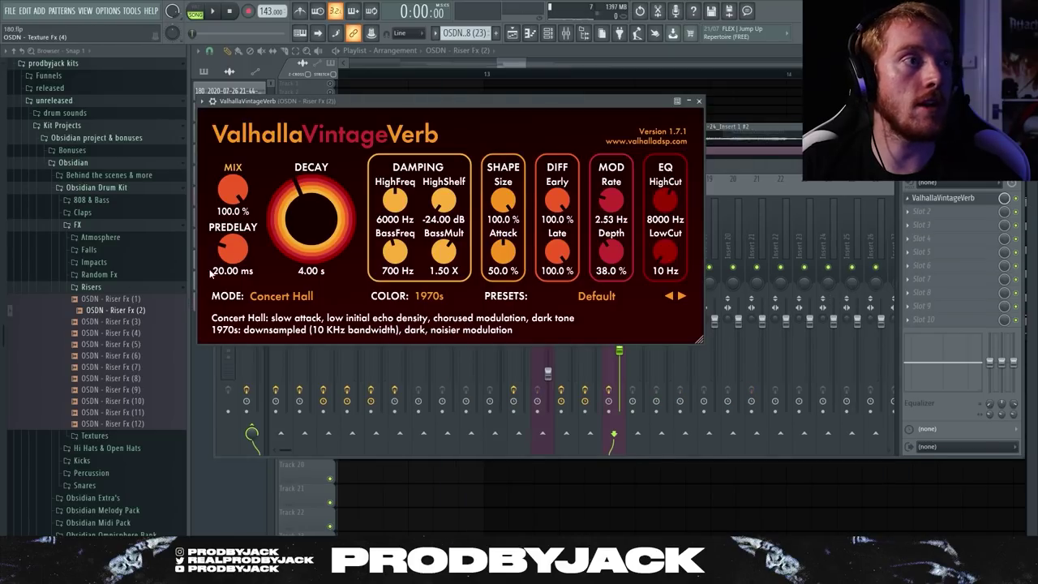
left_click_drag(236, 235, 236, 270)
key("space")
left_click(699, 102)
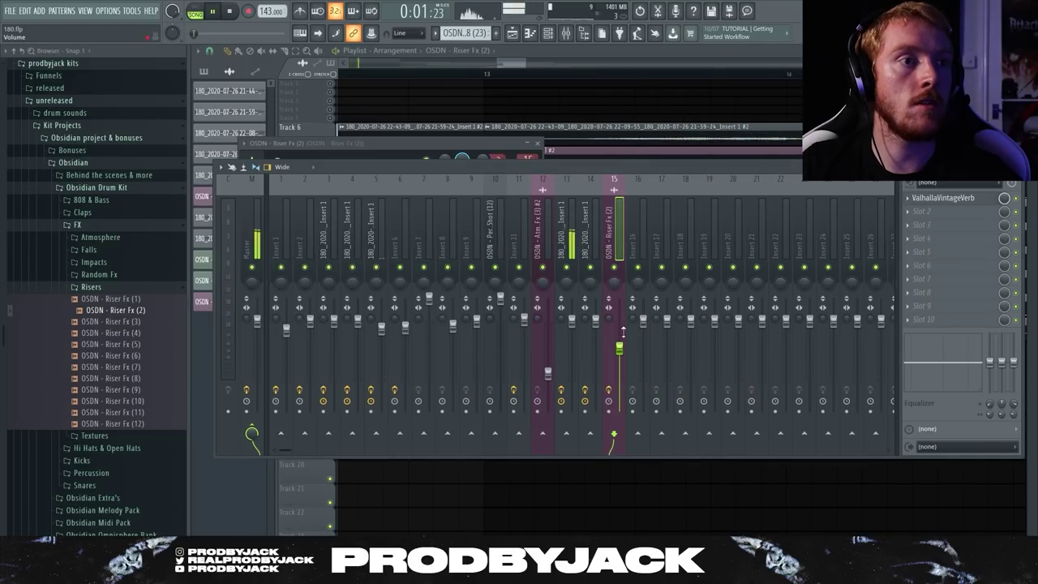
left_click(514, 32)
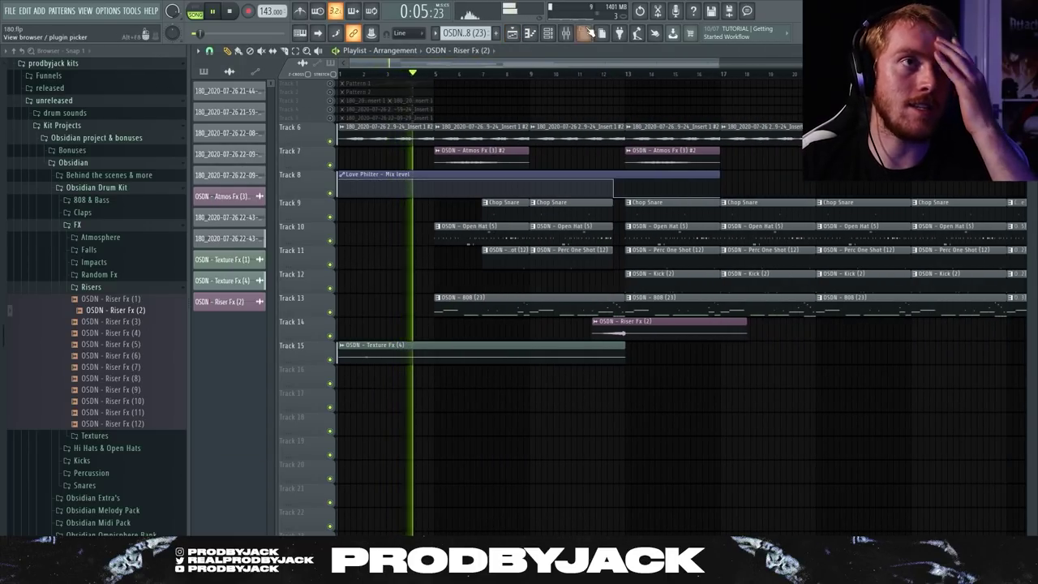
key("F9")
left_click(940, 197)
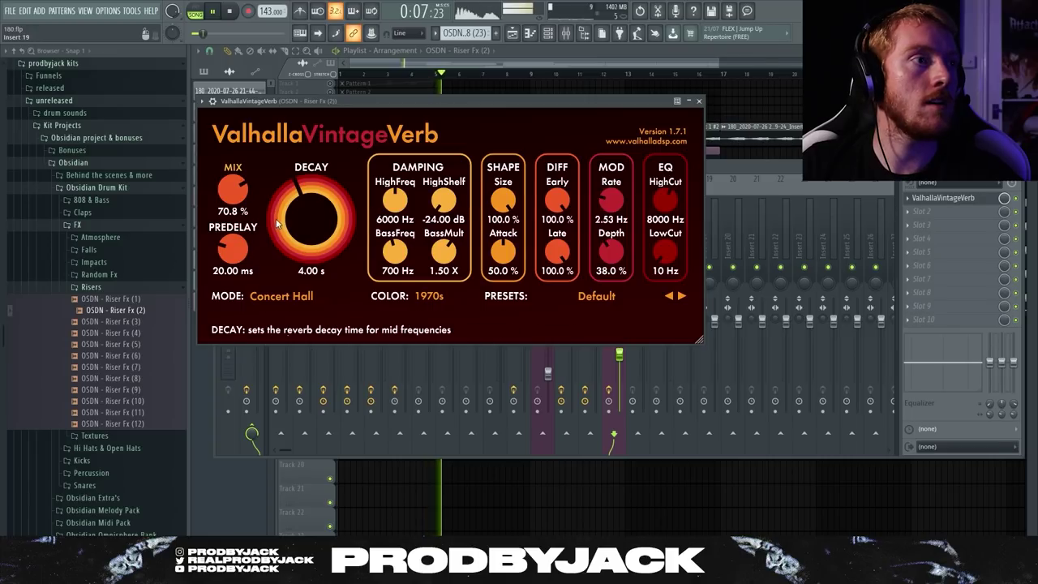
left_click(511, 33)
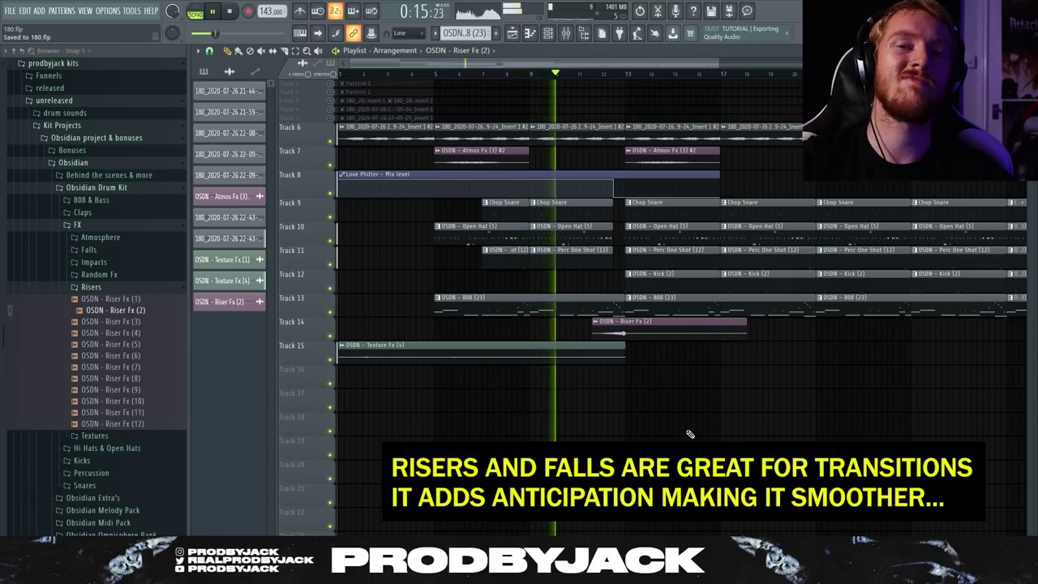
Step: Save the project and delete the OSDN - Kick (2) clip at bar 21 on playlist track 12
key("ctrl+s")
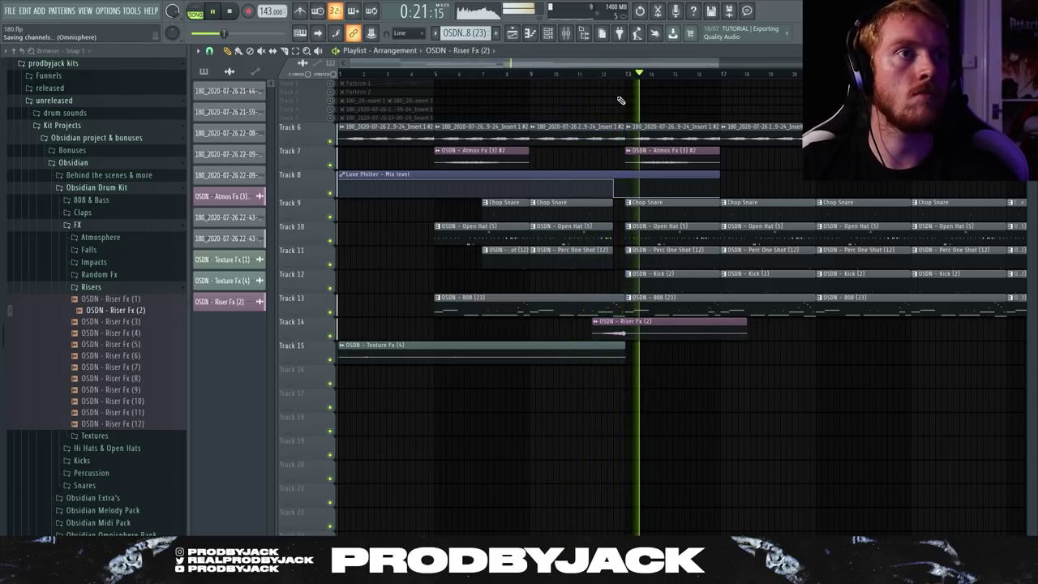
scroll(633, 97, "down", 2)
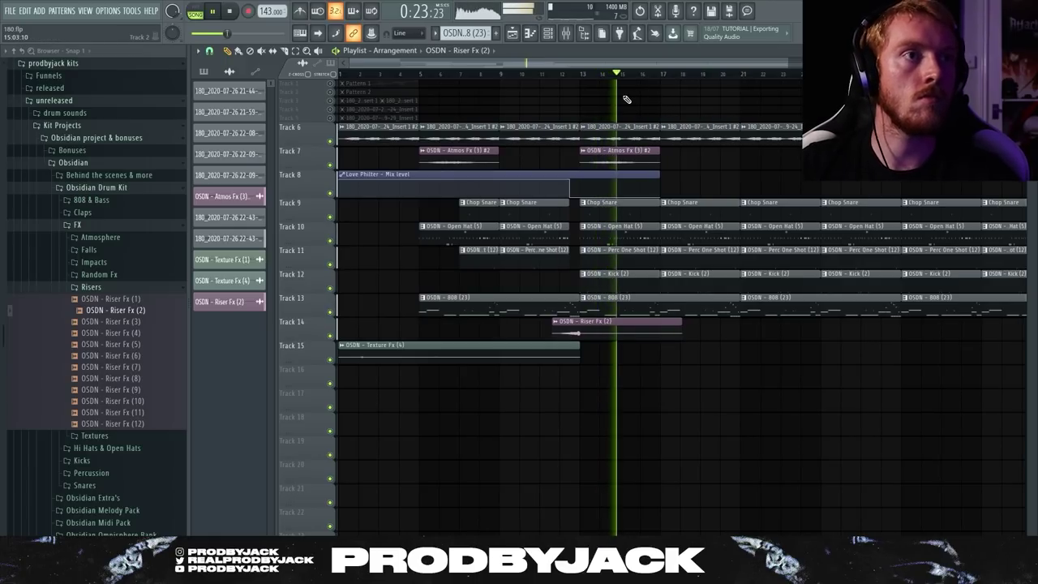
scroll(626, 98, "down", 1)
scroll(575, 101, "up", 2)
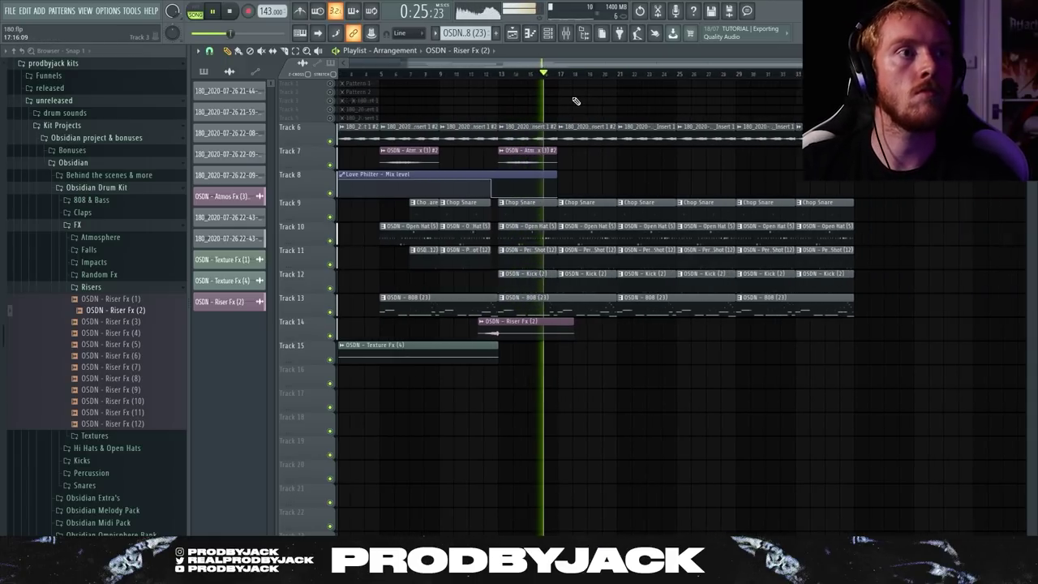
scroll(573, 162, "down", 3)
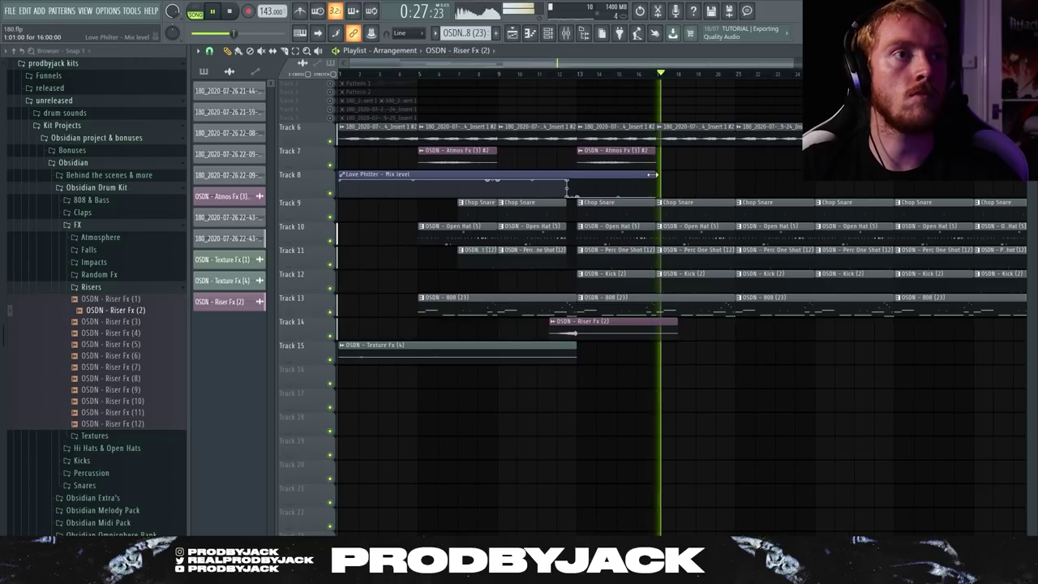
scroll(625, 174, "up", 3)
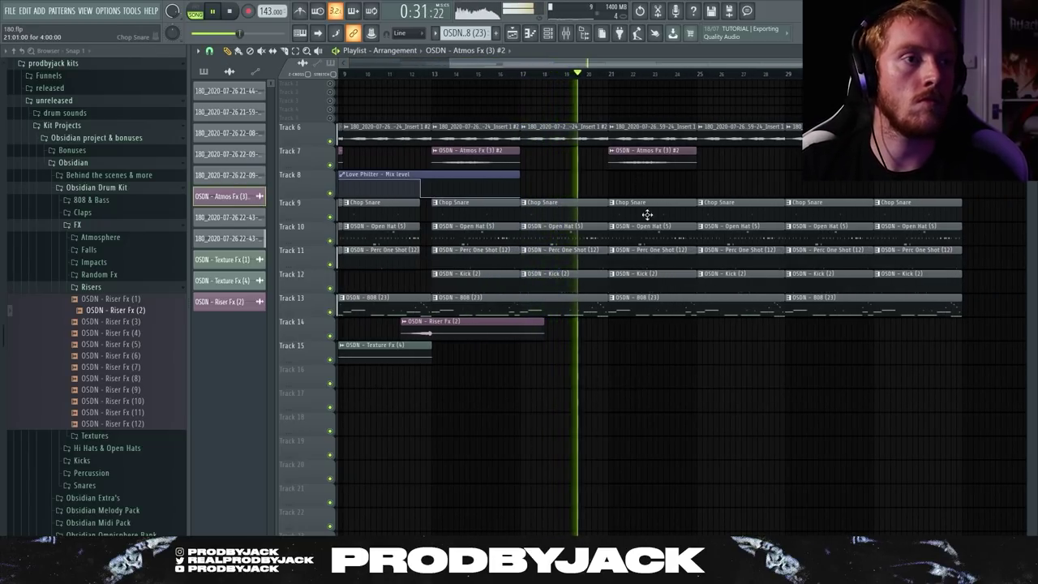
right_click(646, 276)
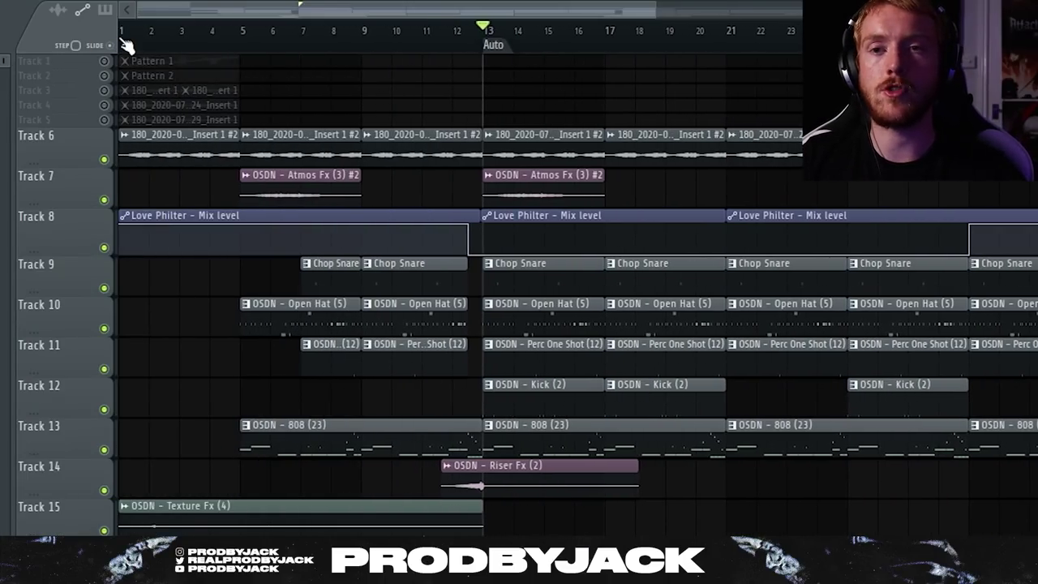
Step: Rename the playlist marker at bar 13 as chorus and add a marker named intro at bar 1
right_click(497, 48)
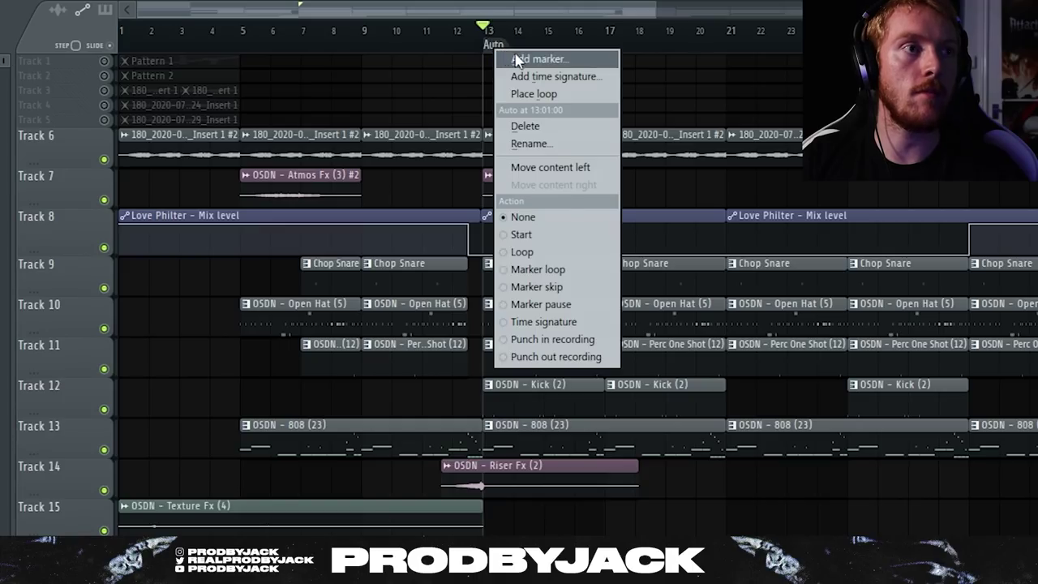
left_click(551, 144)
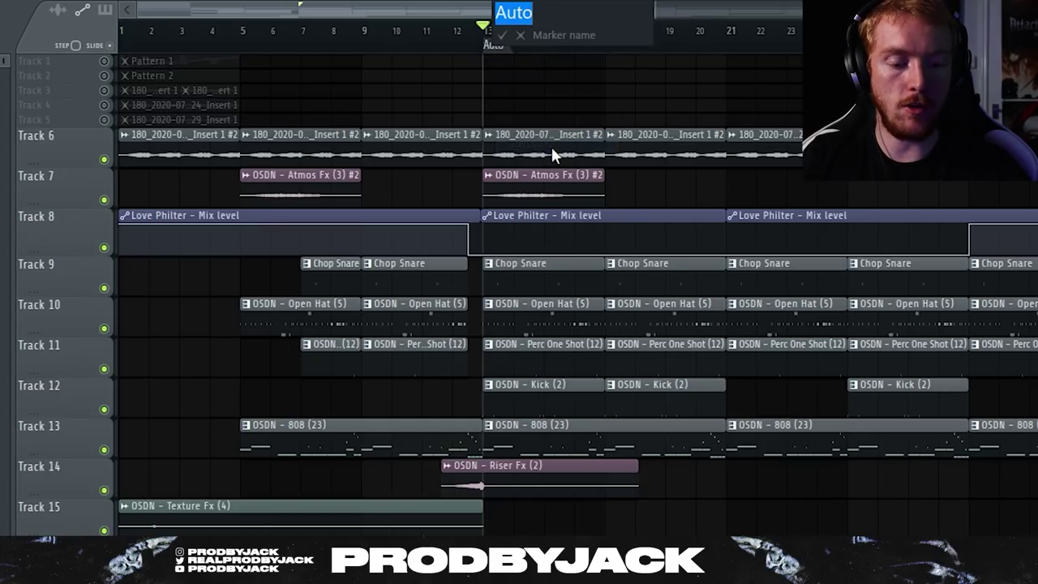
type("chorus")
key("Return")
key("alt+t")
type("intro")
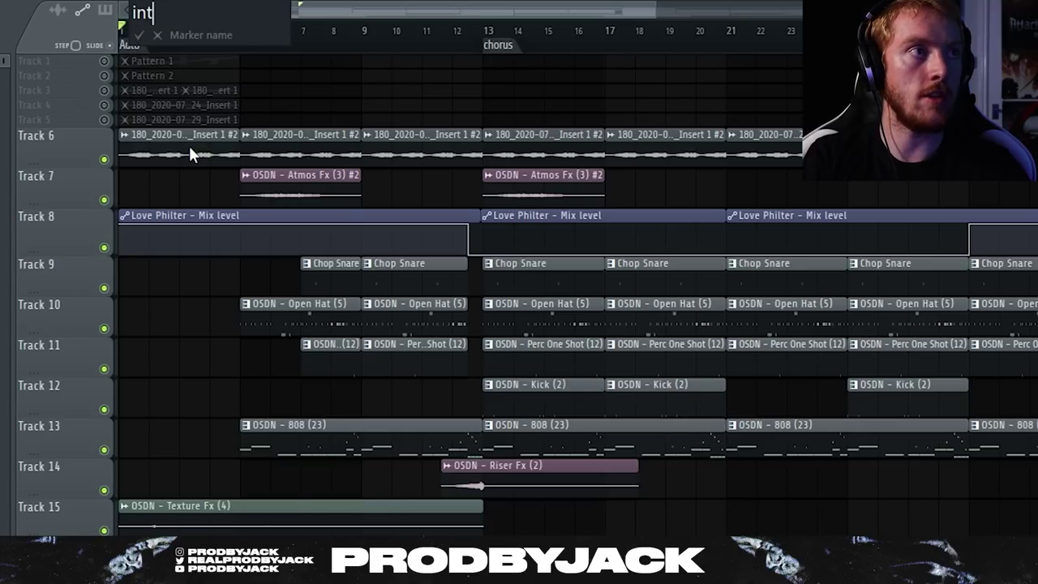
key("Return")
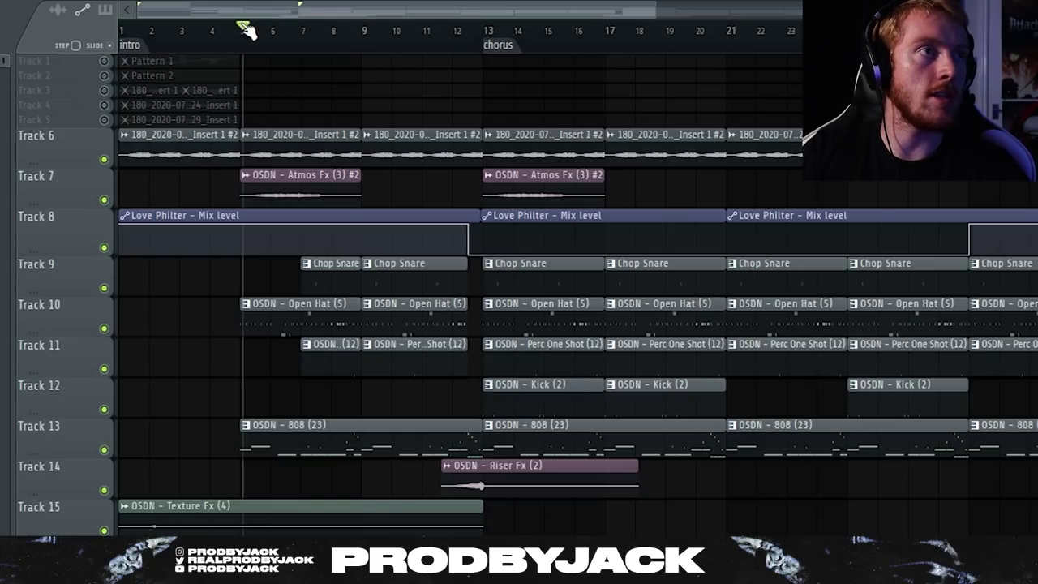
Step: Add a playlist marker at bar 5 and name it pre hook
scroll(247, 30, "up", 3)
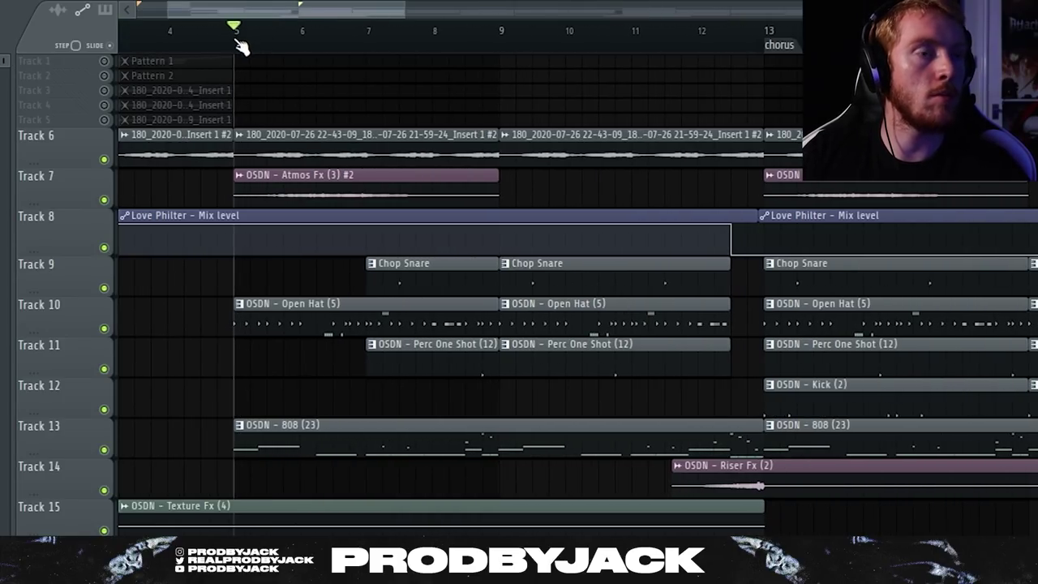
right_click(245, 46)
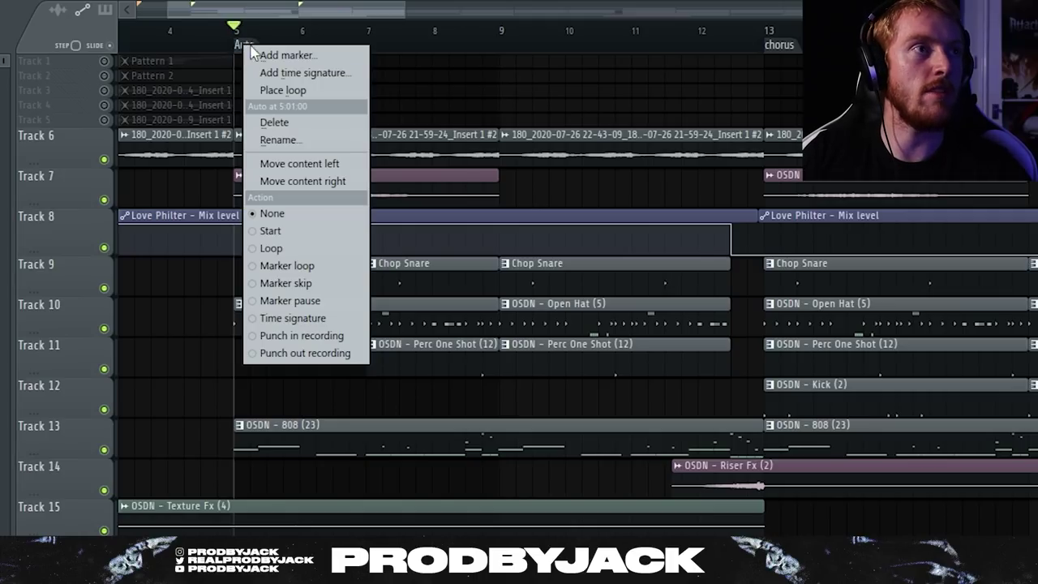
left_click(310, 140)
type("pre hoo")
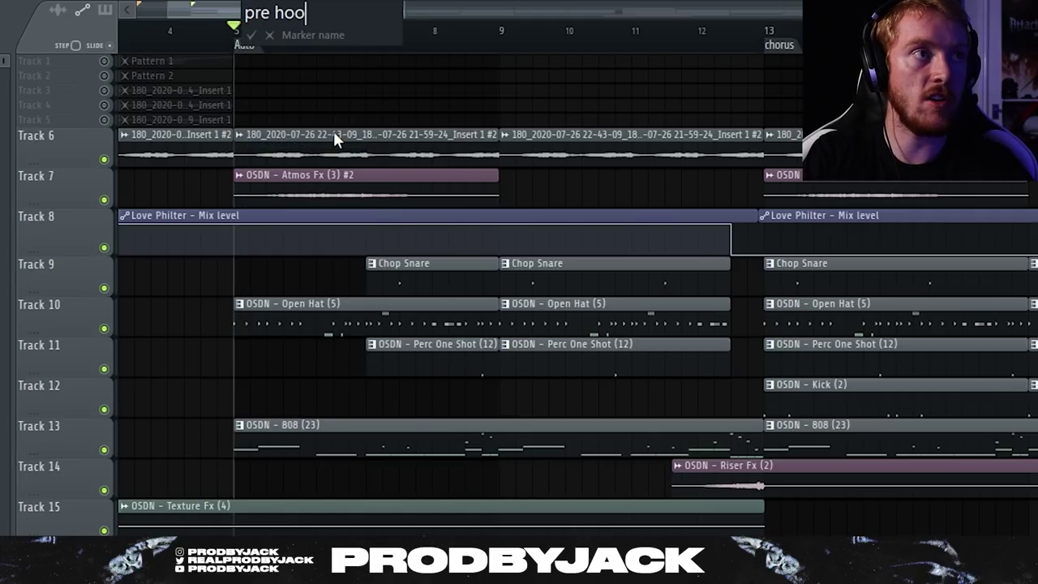
type("k")
key("Return")
Step: Shift all clips from bar 37 onward, with their riser, to bar 45 and extend the preceding Love Philter automation clip to meet them
scroll(335, 132, "down", 4)
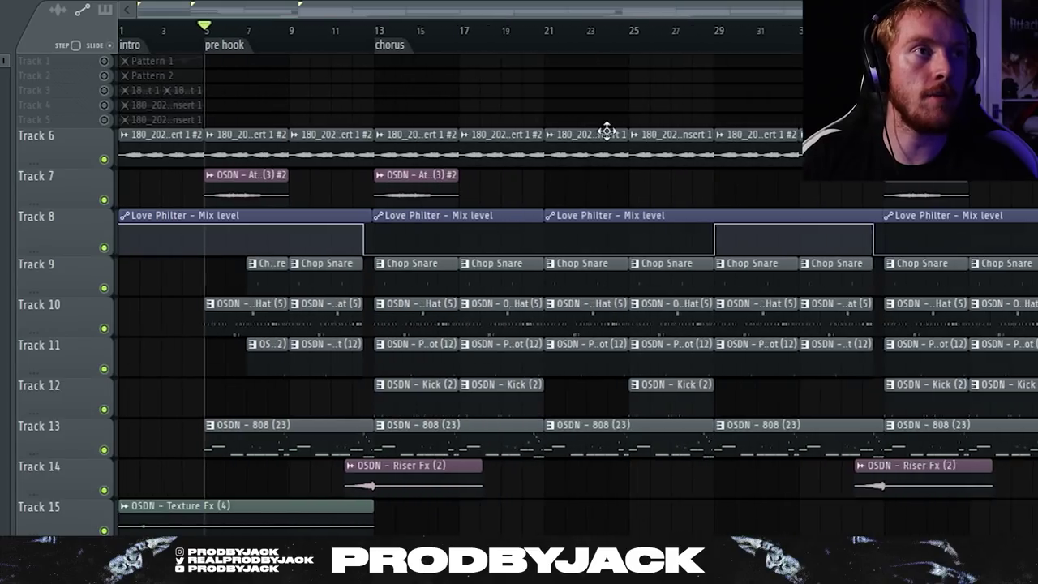
scroll(672, 93, "up", 3)
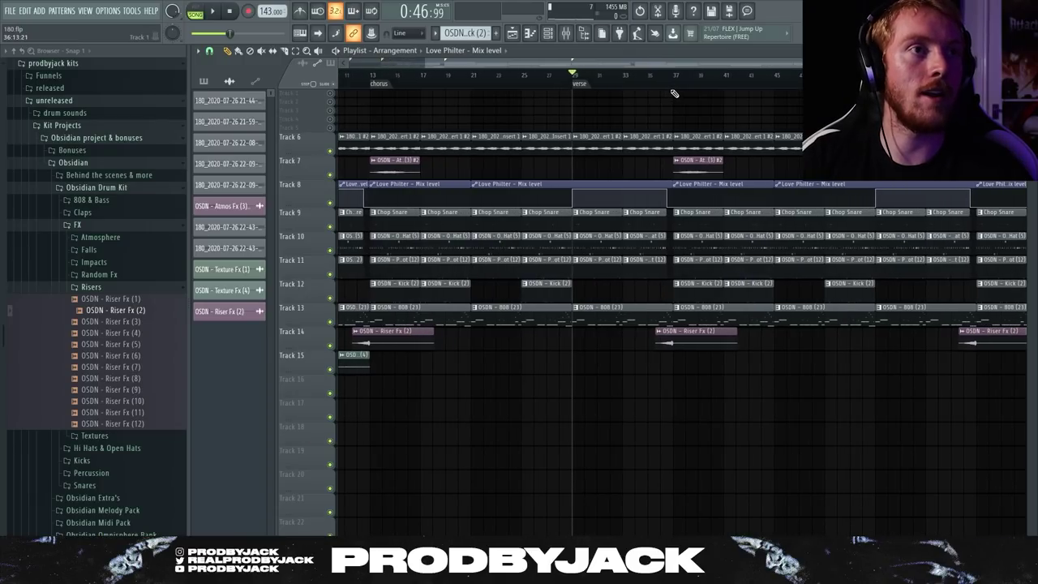
scroll(684, 109, "down", 1)
scroll(651, 359, "down", 1)
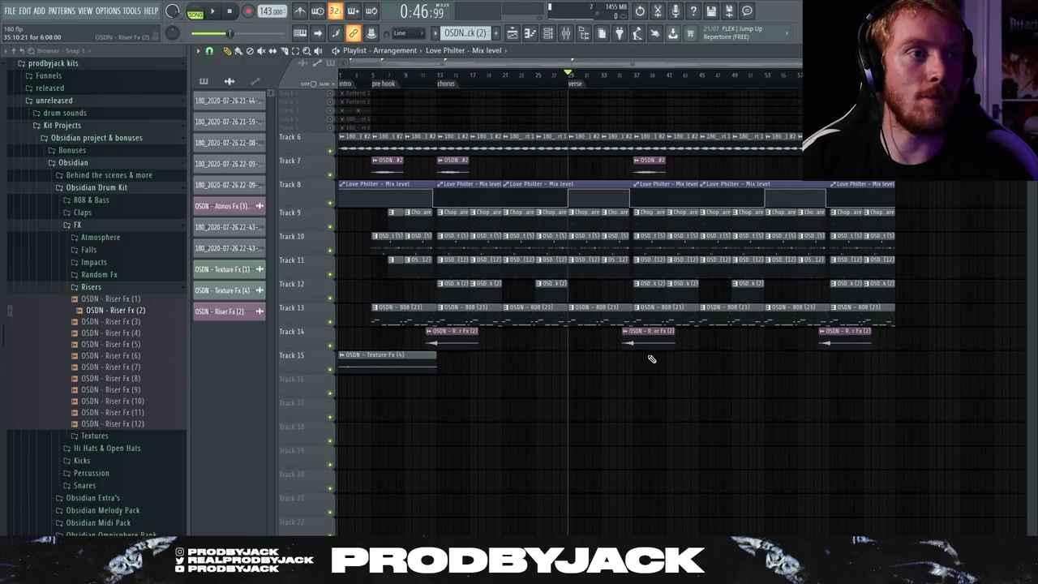
left_click_drag(670, 328, 827, 166)
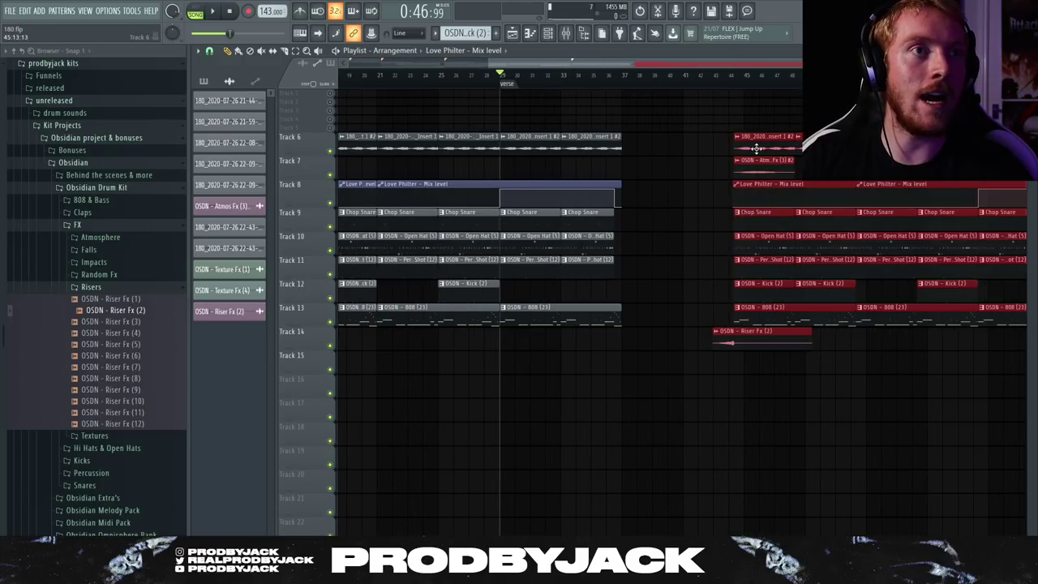
left_click_drag(755, 150, 759, 152)
scroll(758, 151, "up", 2)
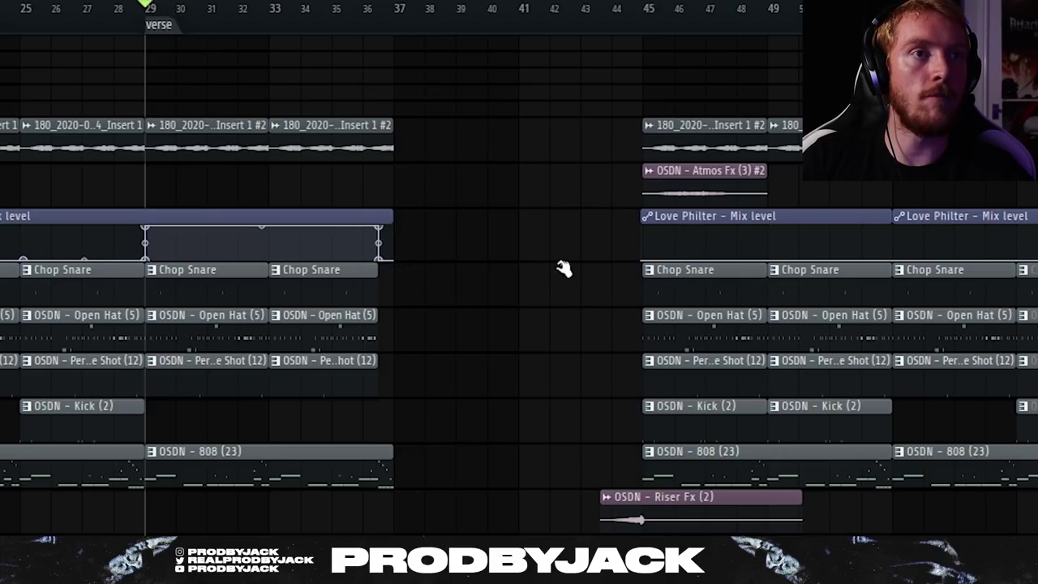
left_click_drag(390, 219, 640, 219)
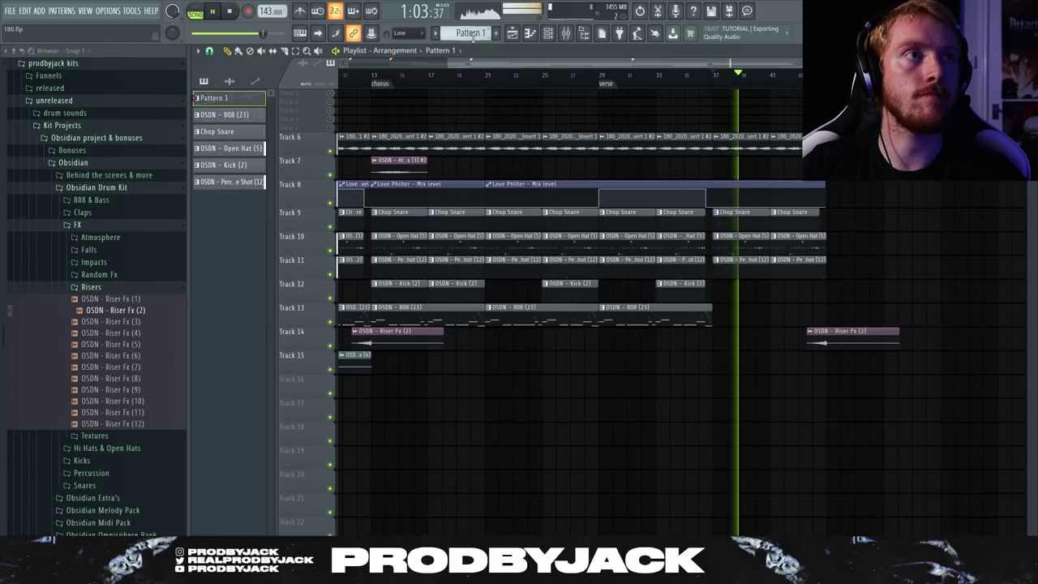
Step: Stop playback and place a pattern clip on playlist track 15 at bar 37
left_click(512, 34)
left_click(511, 34)
key("space")
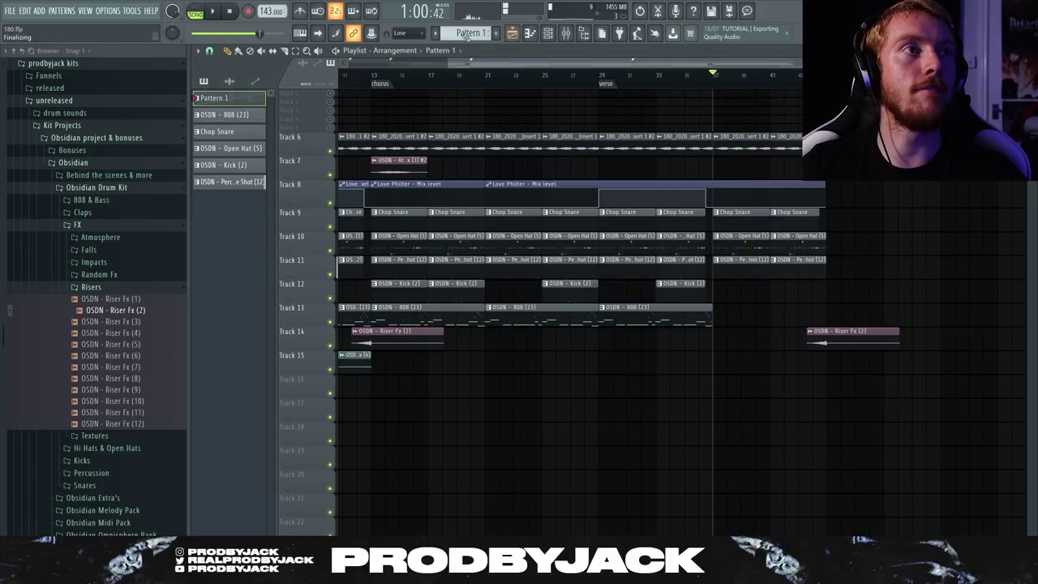
scroll(724, 344, "up", 2)
left_click(713, 359)
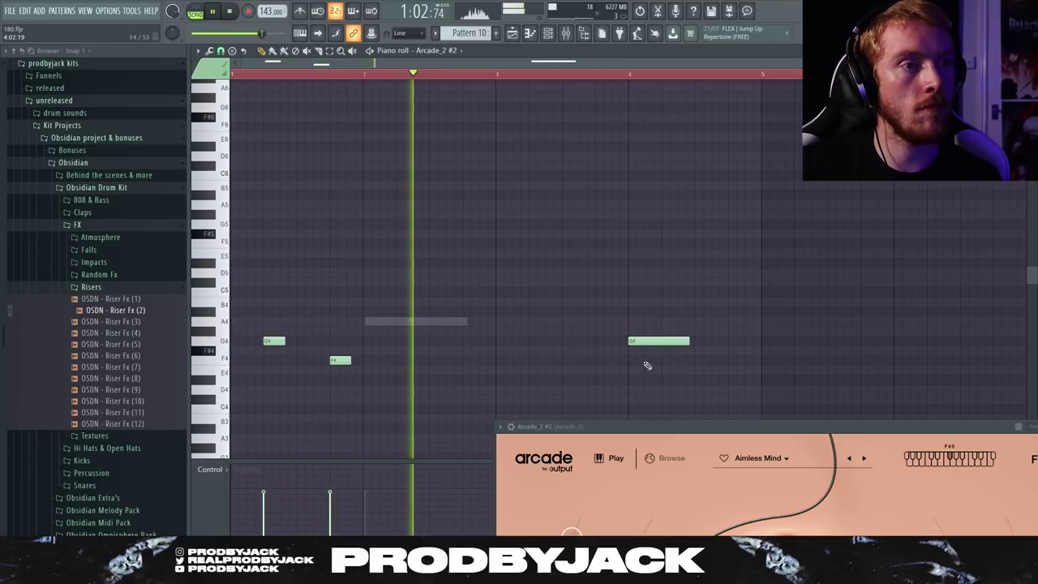
Step: Delete the Arcade_2 #2 G4 note at bar 4, copy the G4 and F4 notes from bar 1 to bar 3, and play the result
right_click(645, 341)
left_click_drag(236, 307, 606, 359)
left_click_drag(255, 326, 603, 366)
key("space")
key("space")
key("space")
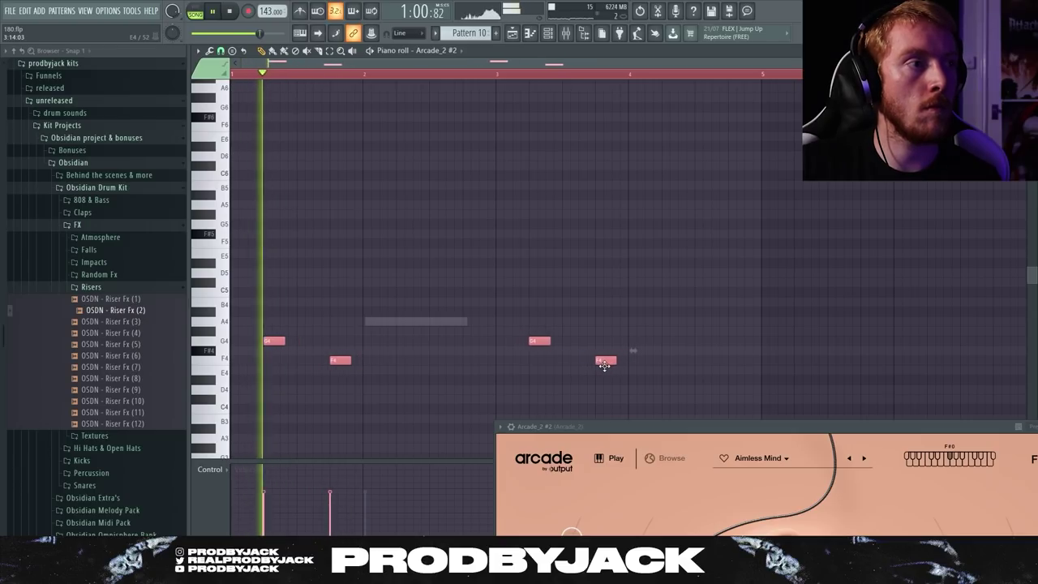
Step: Finish the Arcade_2 #2 note edits and repeat the chorus and verse clips in the playlist from bar 45 onward
left_click(616, 410, "ctrl")
left_click_drag(603, 424, 350, 307)
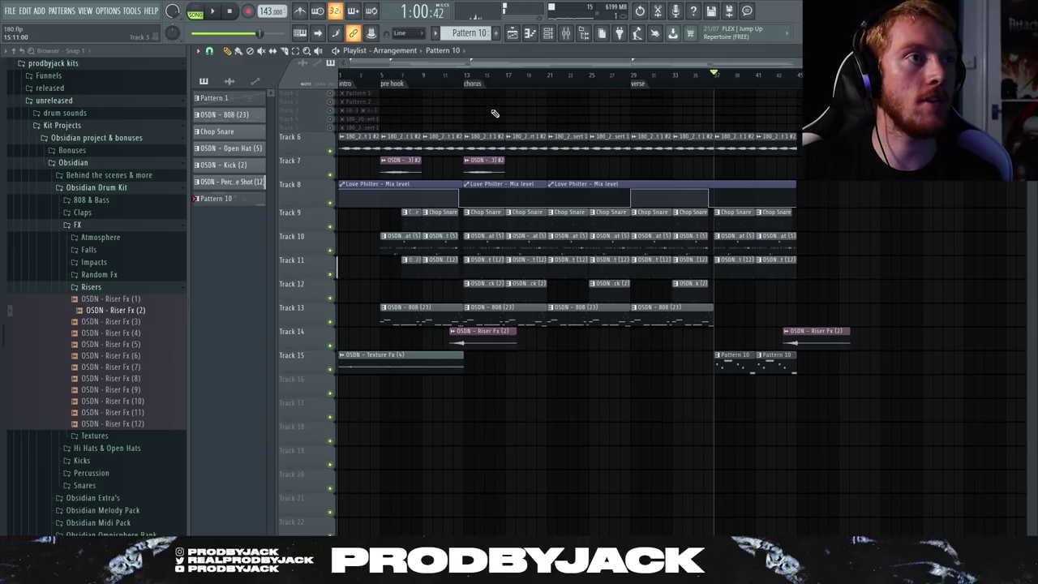
left_click_drag(512, 189, 783, 309)
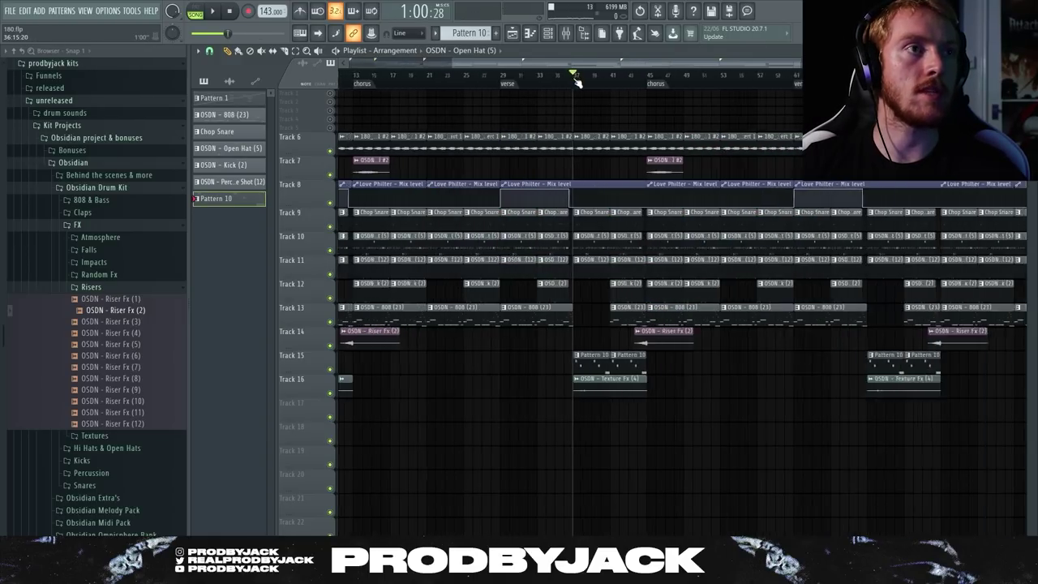
Step: Play the extended arrangement from bar 37 and save the project
scroll(578, 83, "up", 3)
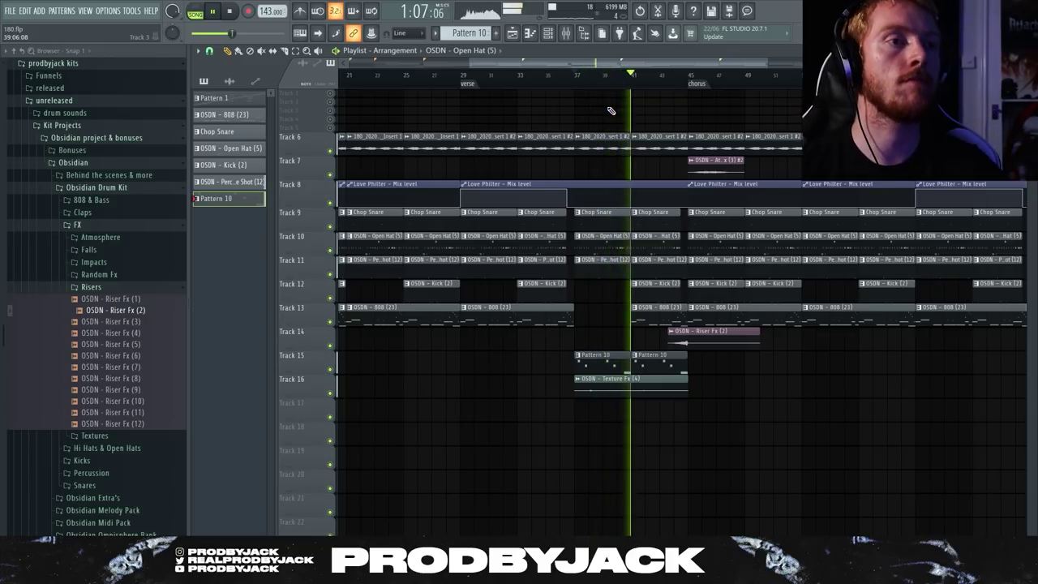
key("ctrl+s")
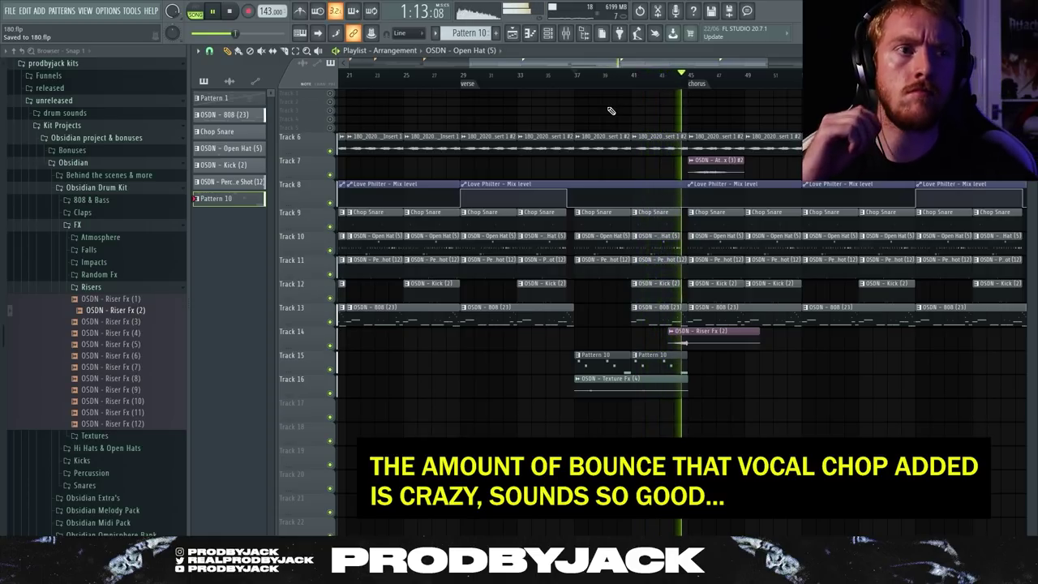
scroll(611, 111, "down", 3)
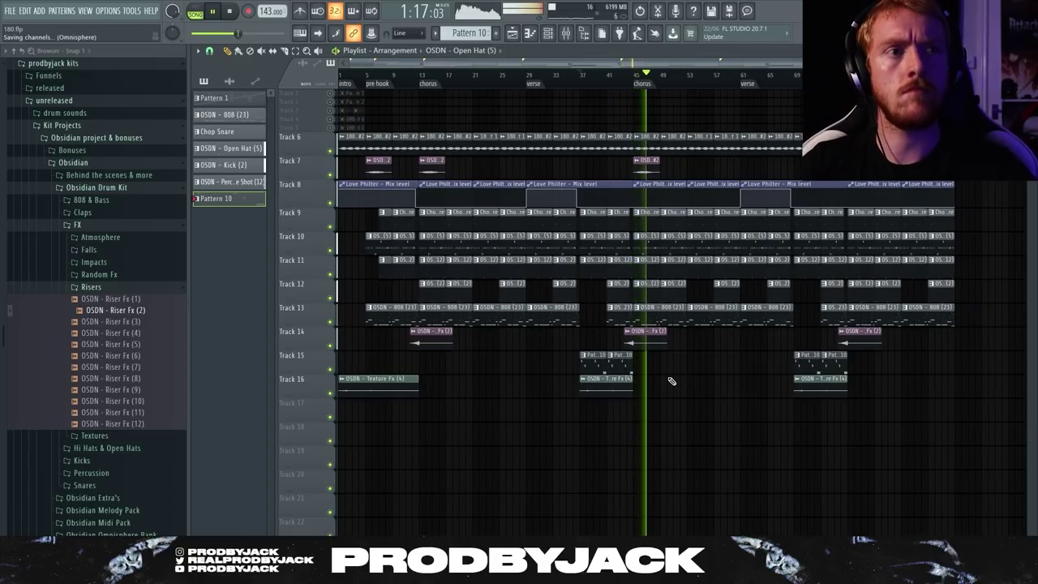
scroll(673, 388, "down", 1)
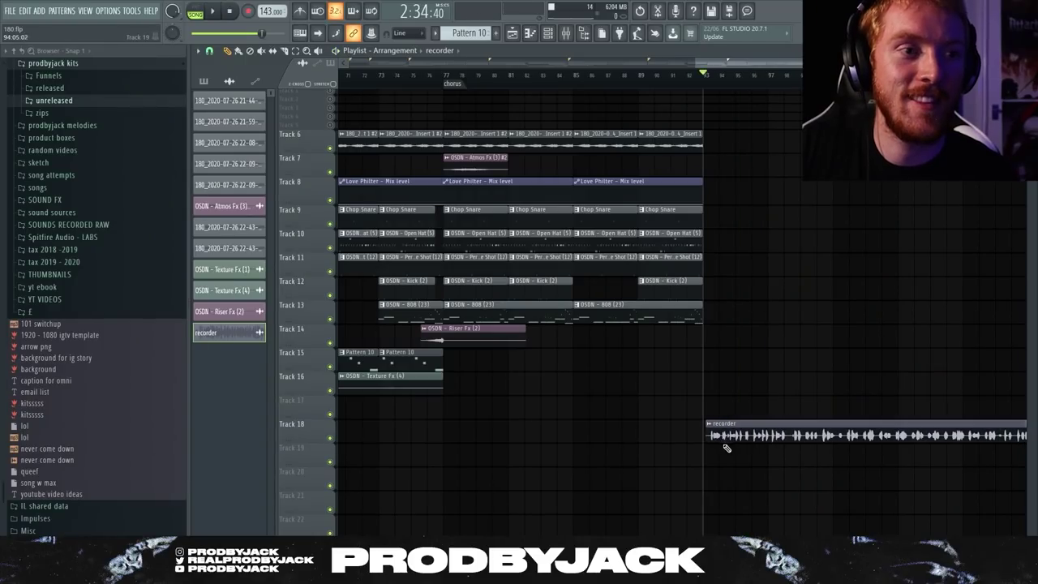
Step: Route the recorder audio clip to mixer track 17 and load Auto-Tune in its first effect slot
double_click(719, 429)
key("ctrl+l")
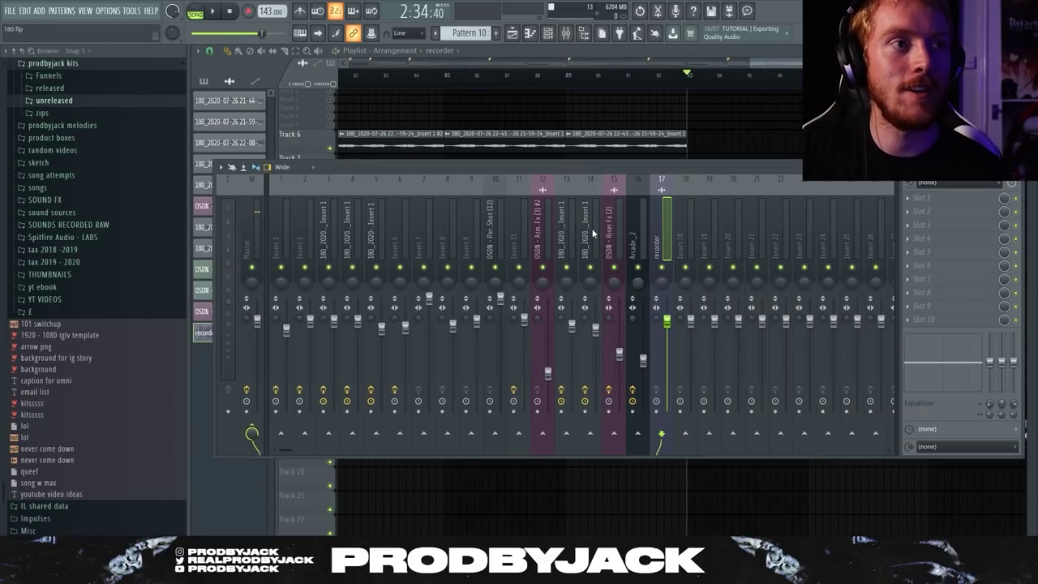
left_click(915, 203)
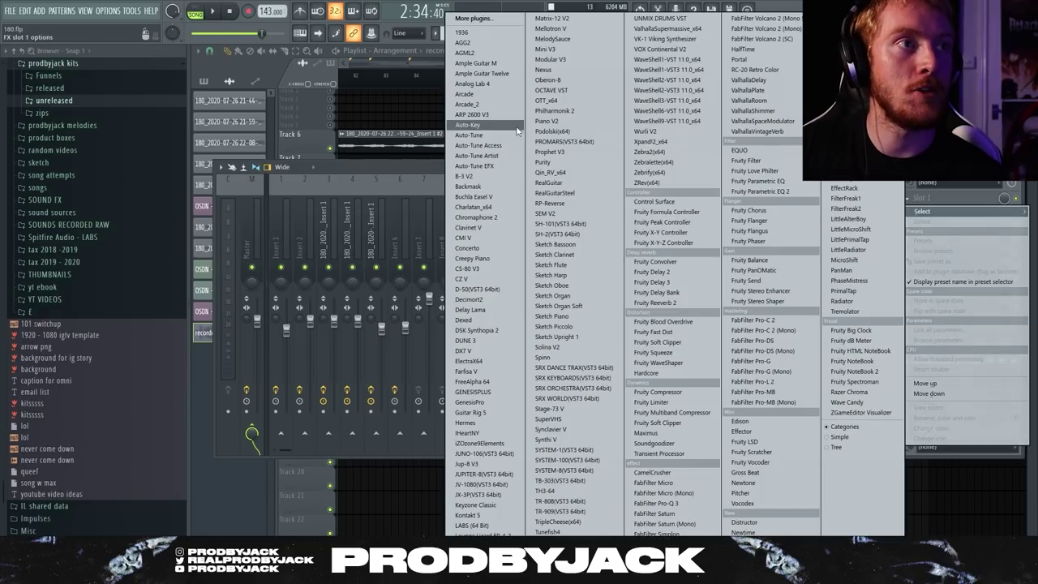
left_click(501, 138)
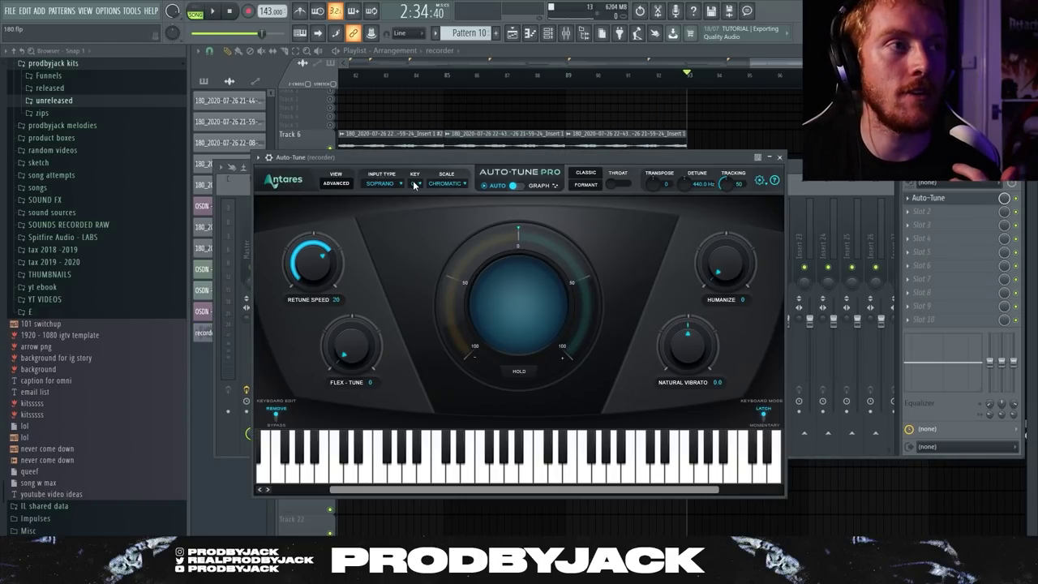
Step: Set Auto-Tune's key to F# and its scale to Minor, and change the input type
left_click(414, 184)
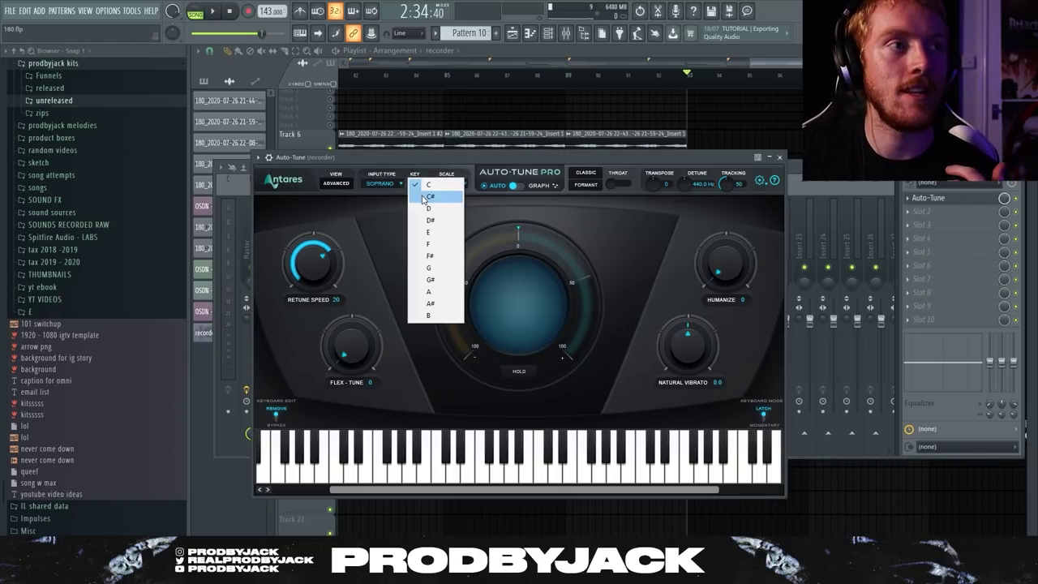
left_click(434, 256)
left_click(445, 184)
left_click(455, 197)
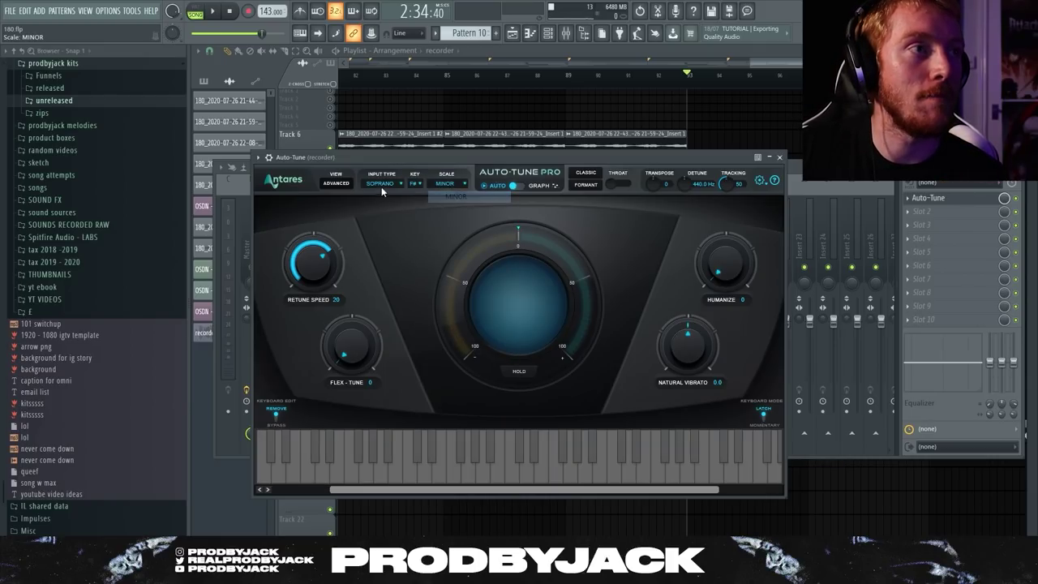
left_click(383, 183)
left_click(393, 221)
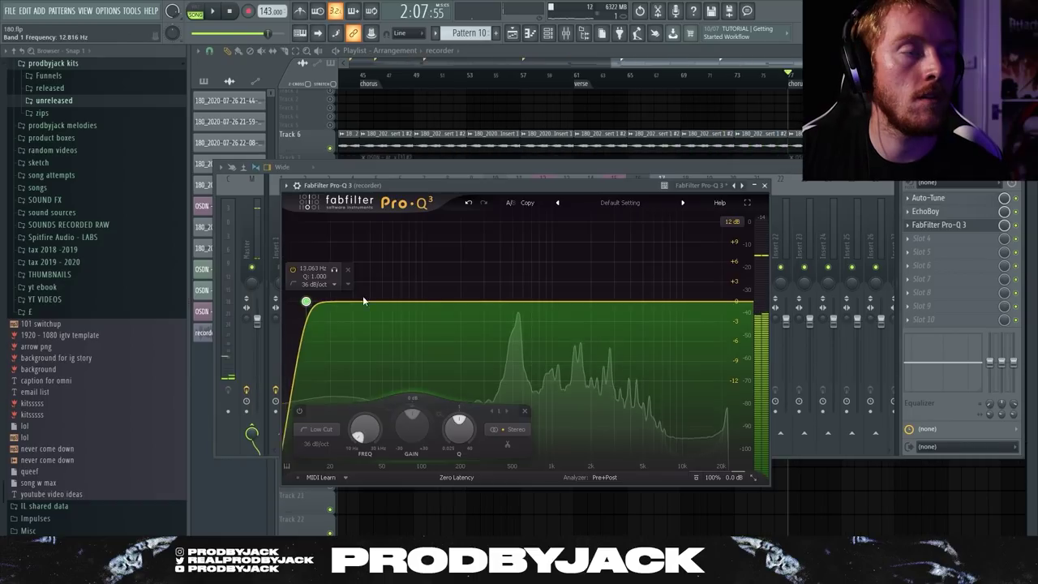
Step: Shape the recorder in Pro-Q 3 with a low cut just above 200 Hz and a 30 dB/oct high cut at about 5085 Hz
left_click_drag(362, 295, 449, 293)
left_click(702, 302)
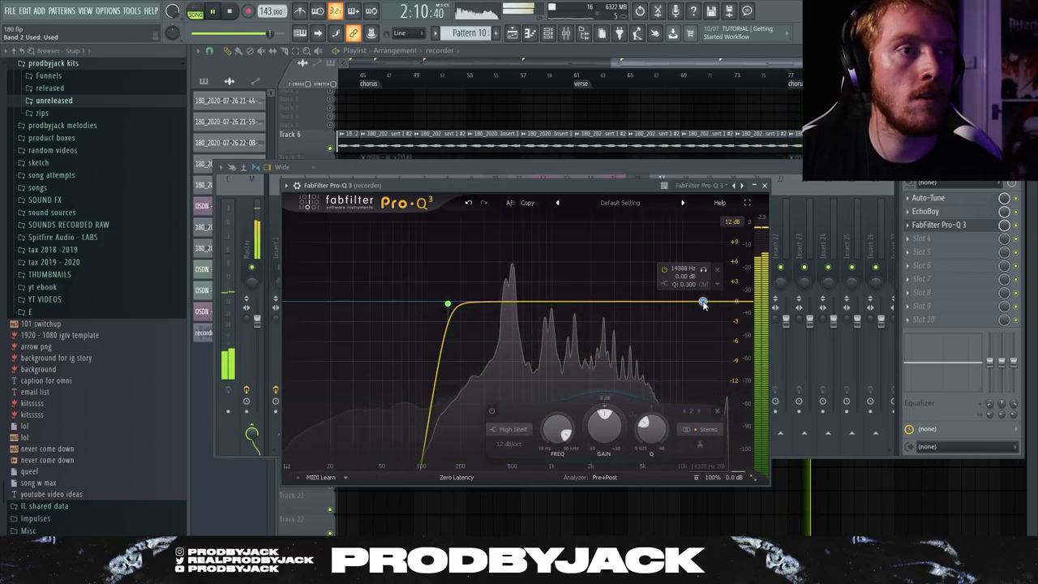
left_click_drag(703, 301, 689, 318)
left_click(531, 429)
left_click(542, 370)
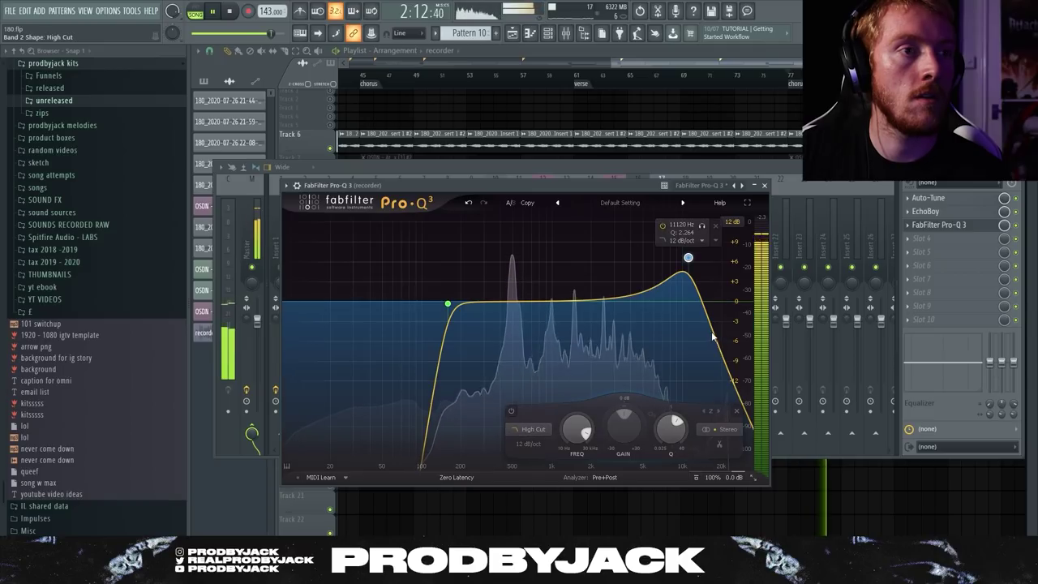
scroll(687, 259, "up", 3)
left_click_drag(687, 259, 644, 297)
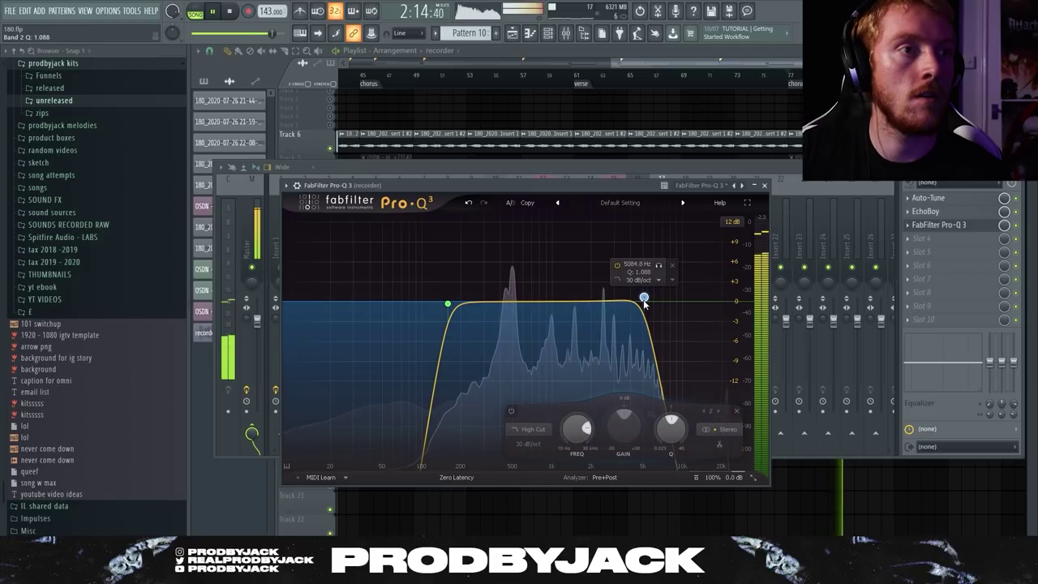
left_click_drag(451, 301, 470, 301)
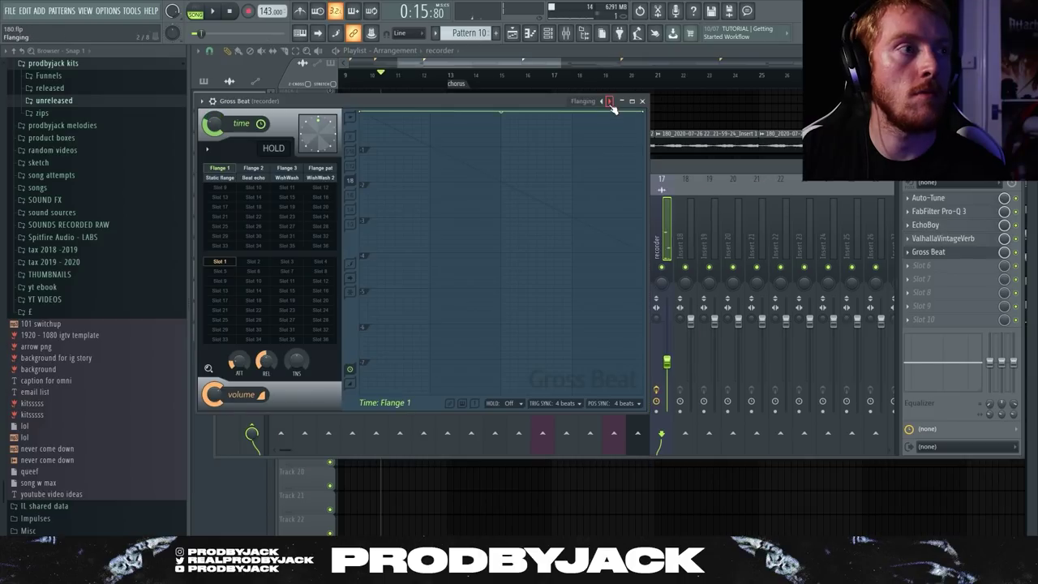
Step: Load Gross Beat's Momentary preset on the recorder track and choose the Reverse time slot
left_click(609, 102)
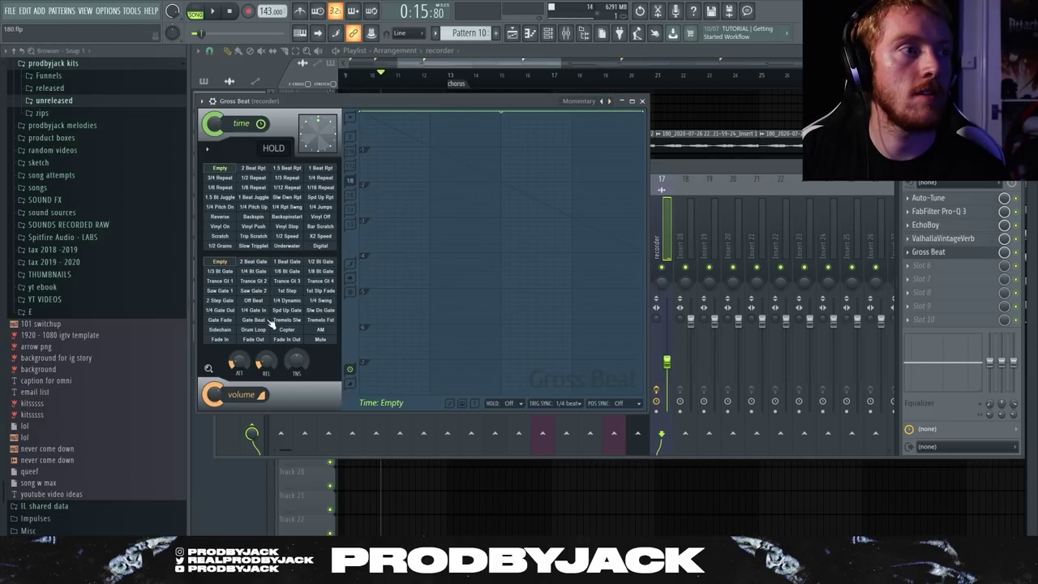
left_click(220, 217)
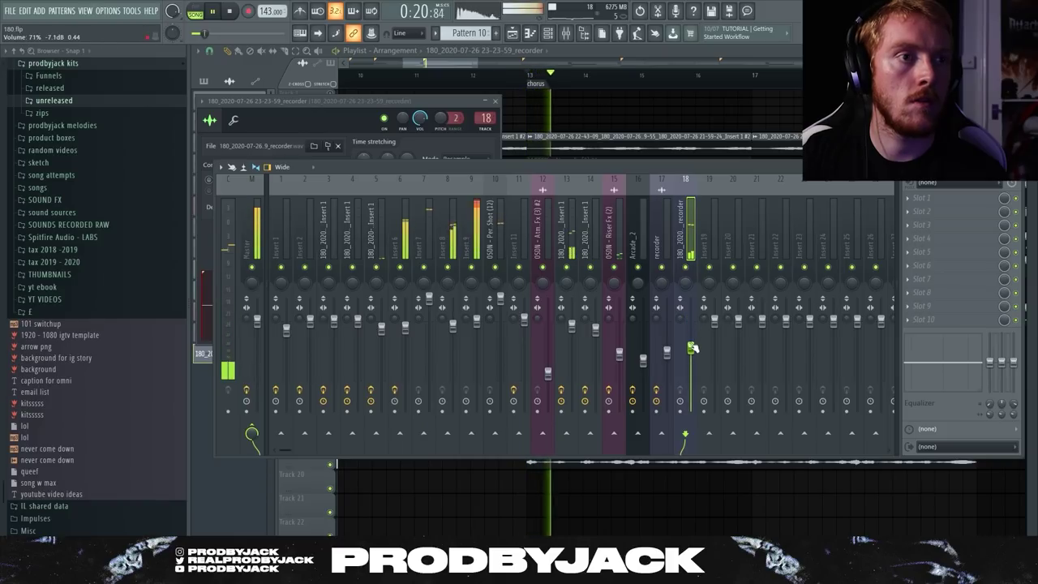
Step: Shift the bounced recorder clip on track 19 down 1200 cents, set its time-stretching mode to Auto, and play it
left_click(512, 33)
scroll(551, 341, "down", 3)
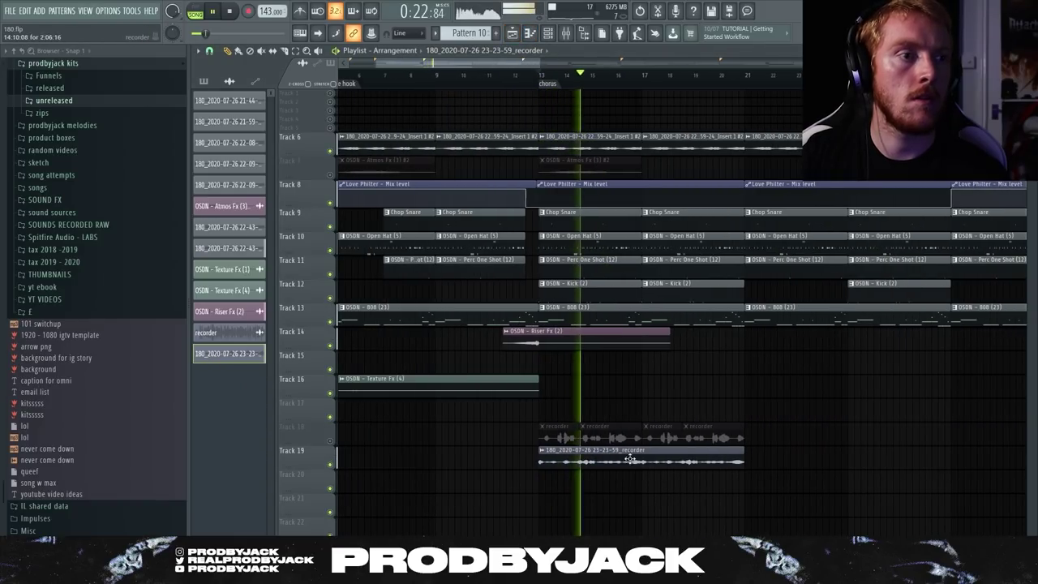
double_click(625, 461)
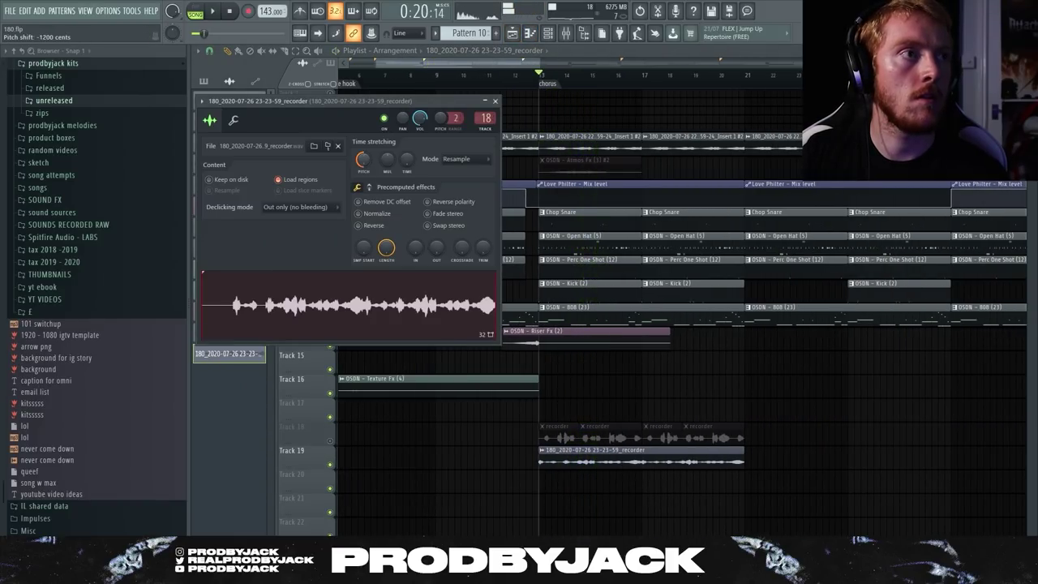
key("space")
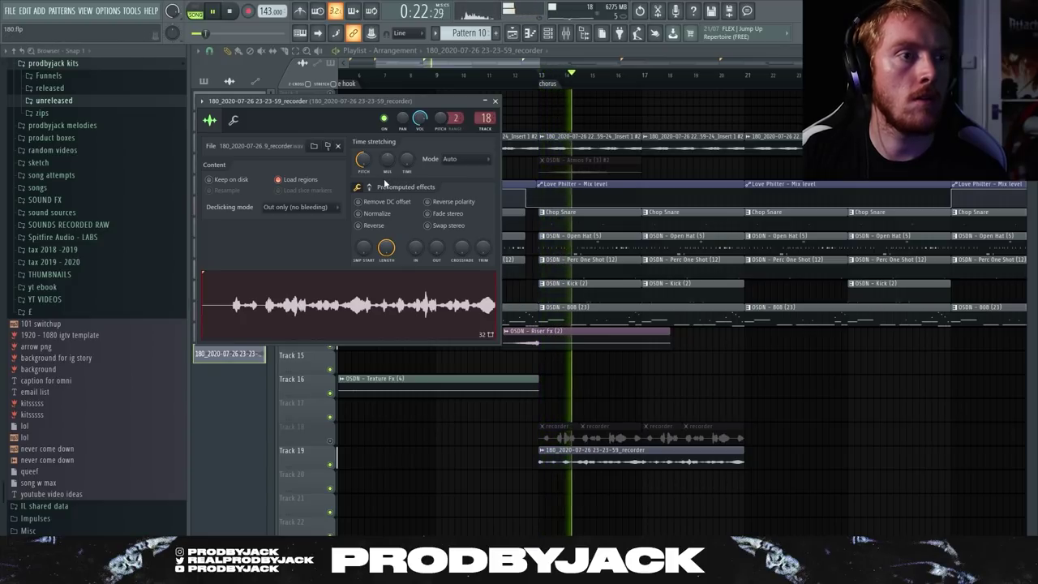
right_click(623, 382)
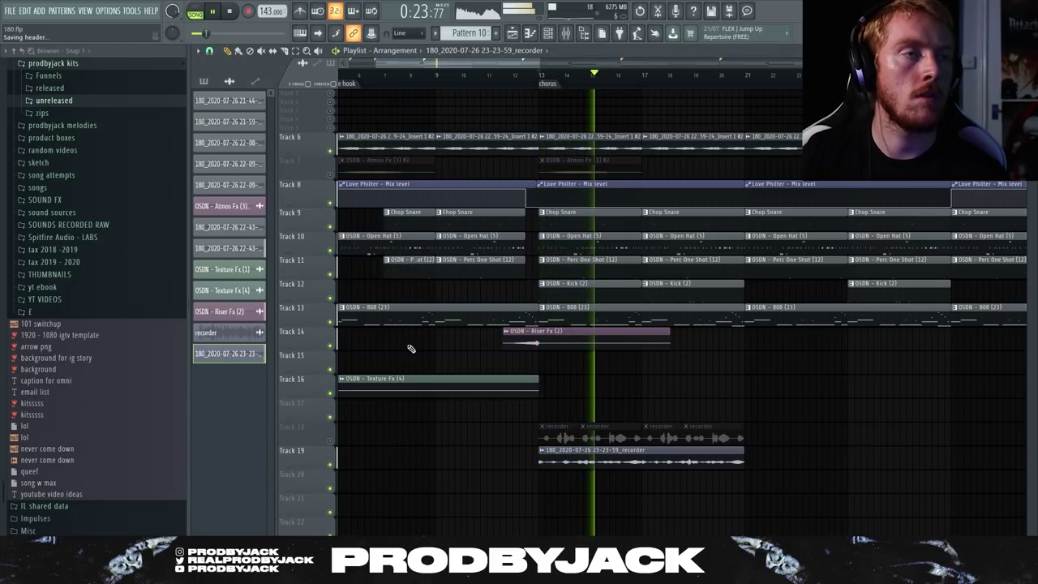
Step: Raise the bounced recorder clip's volume on mixer track 18 and return to the playlist
scroll(411, 349, "down", 3)
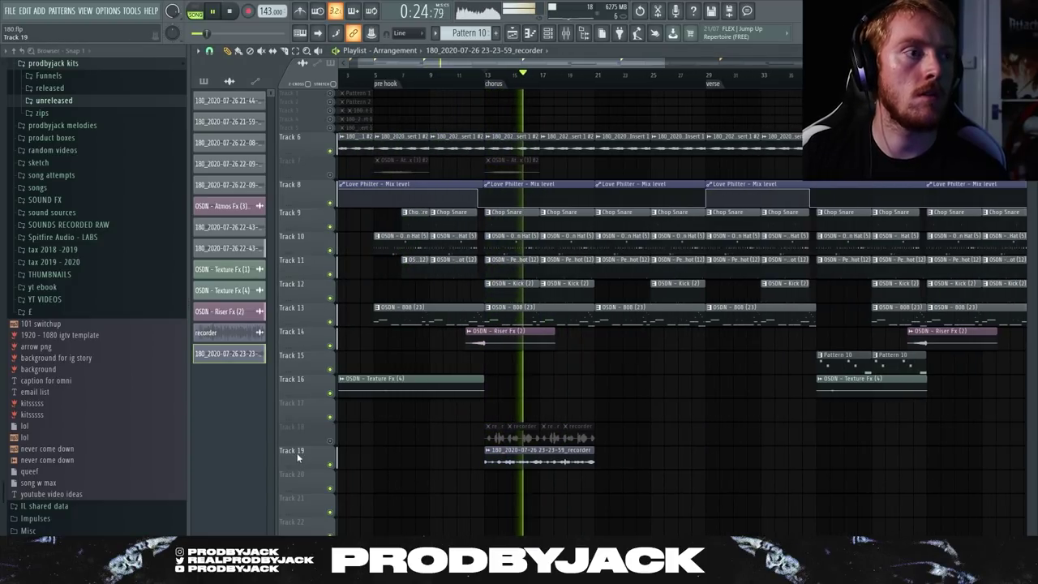
double_click(531, 461)
left_click(565, 32)
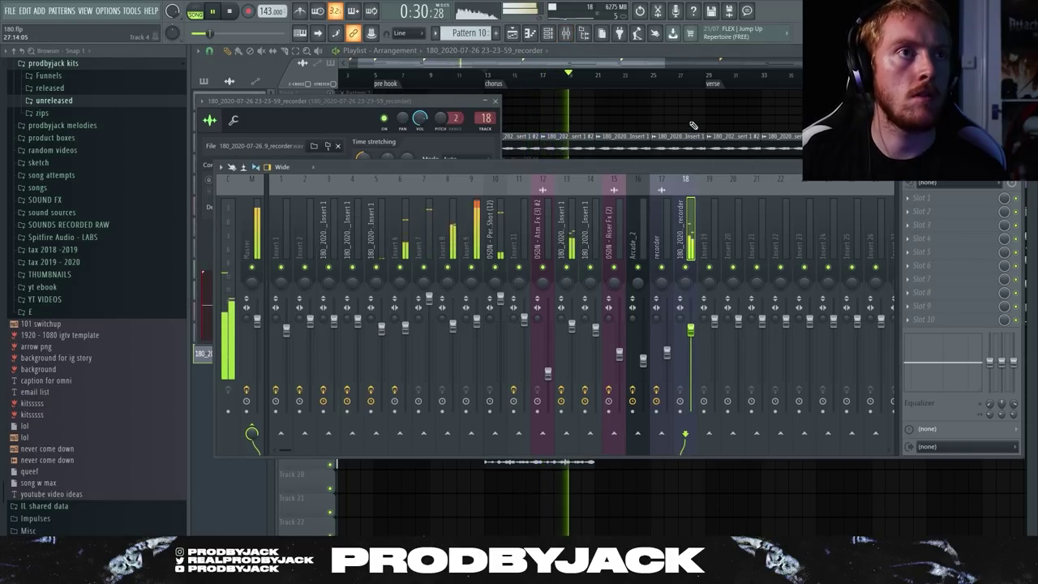
left_click(665, 125)
scroll(442, 139, "up", 3)
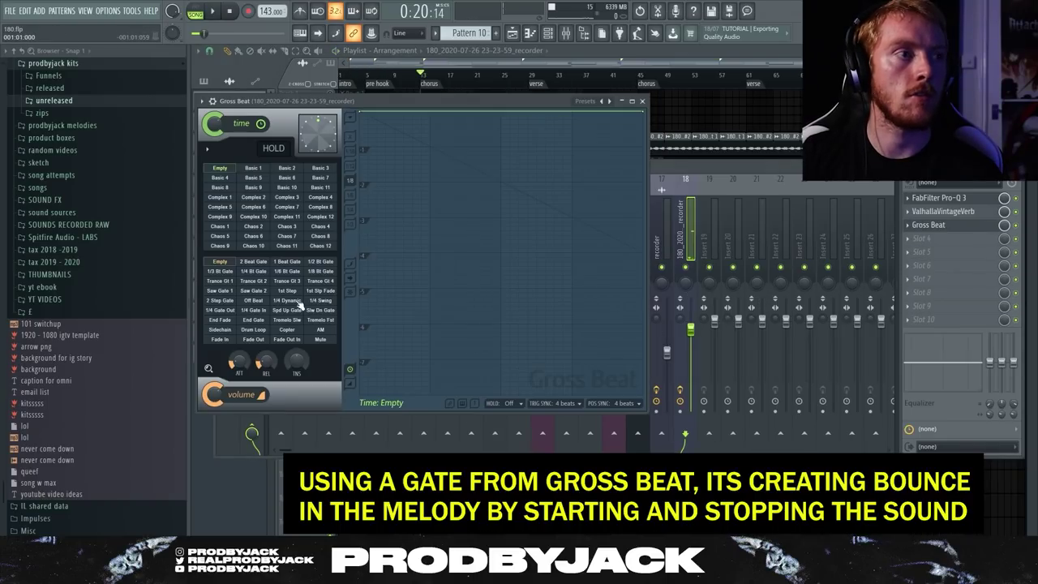
Step: Apply Gross Beat's 1 Beat Gate volume slot to the bounced recorder and raise its fader on mixer track 18 slightly
left_click(286, 262)
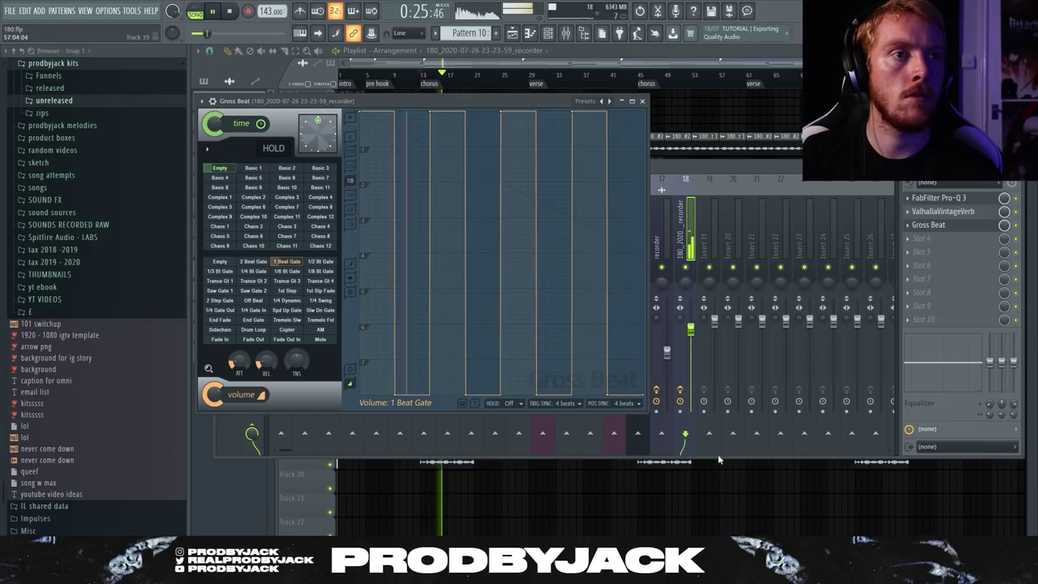
left_click(694, 339)
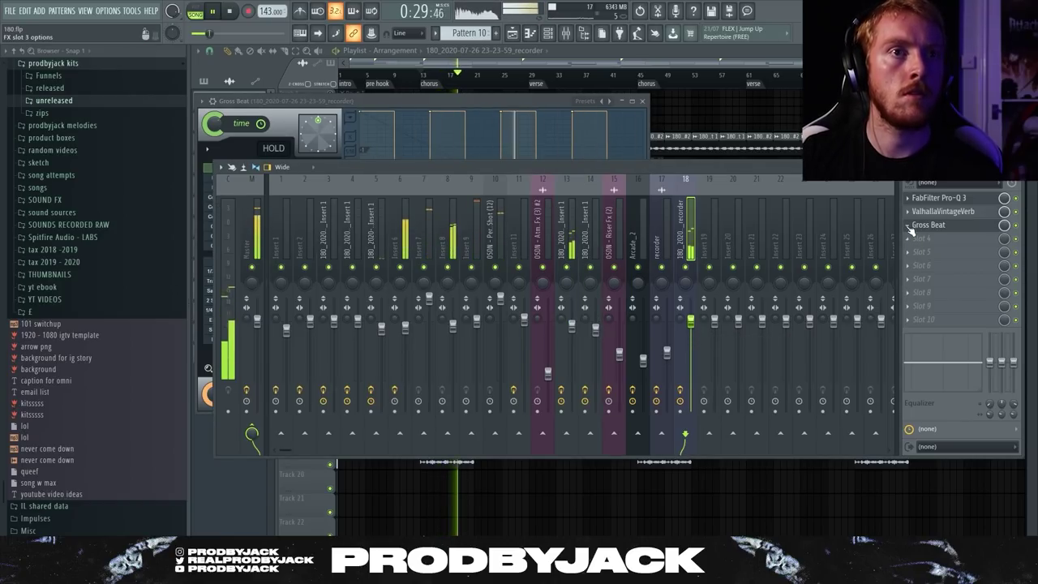
Step: Move Gross Beat above ValhallaVintageVerb in mixer track 18's effect chain, and stop playback in the playlist
right_click(909, 228)
left_click(926, 410)
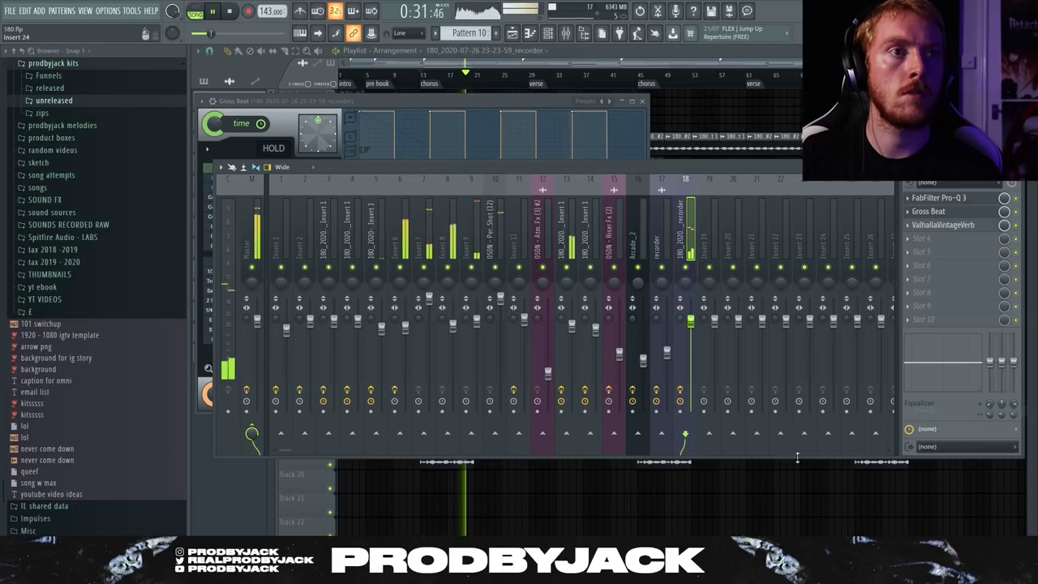
right_click(711, 517, "ctrl")
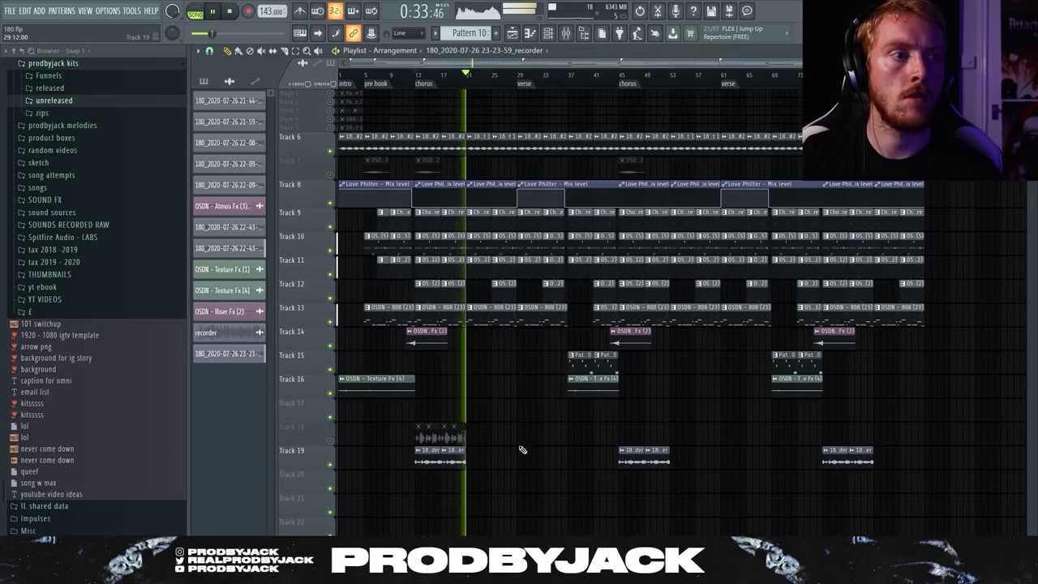
scroll(429, 311, "up", 2)
key("space")
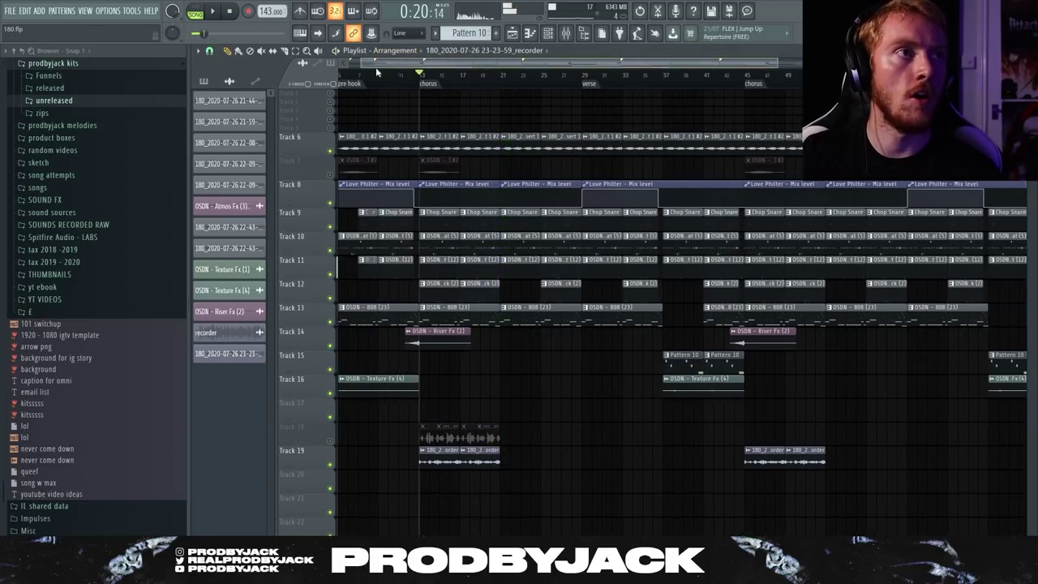